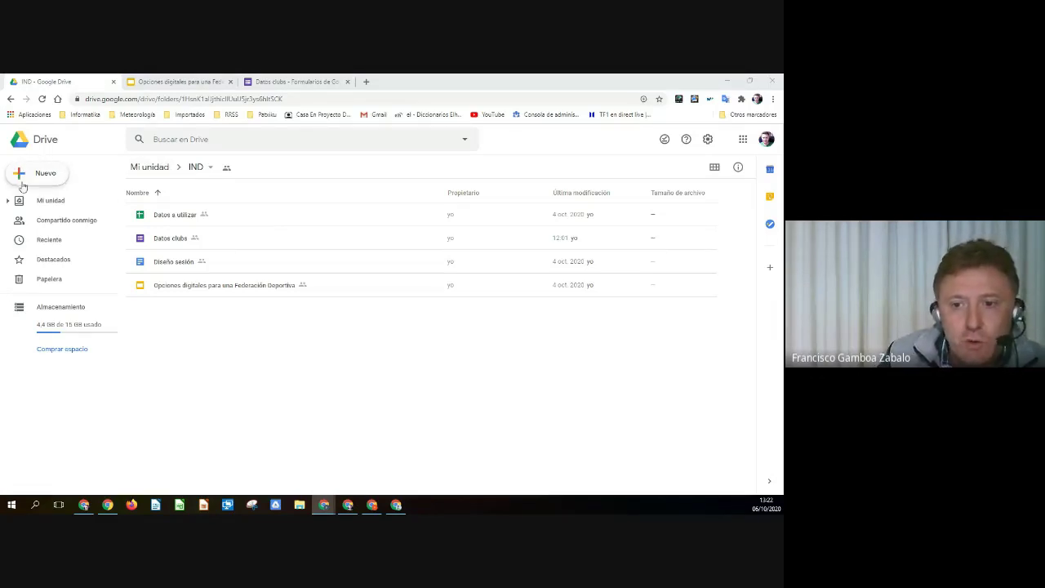
View the "Subir elementos" slide in the open presentation, then return to the IND folder in Drive.
left_click(157, 85)
left_click(357, 273)
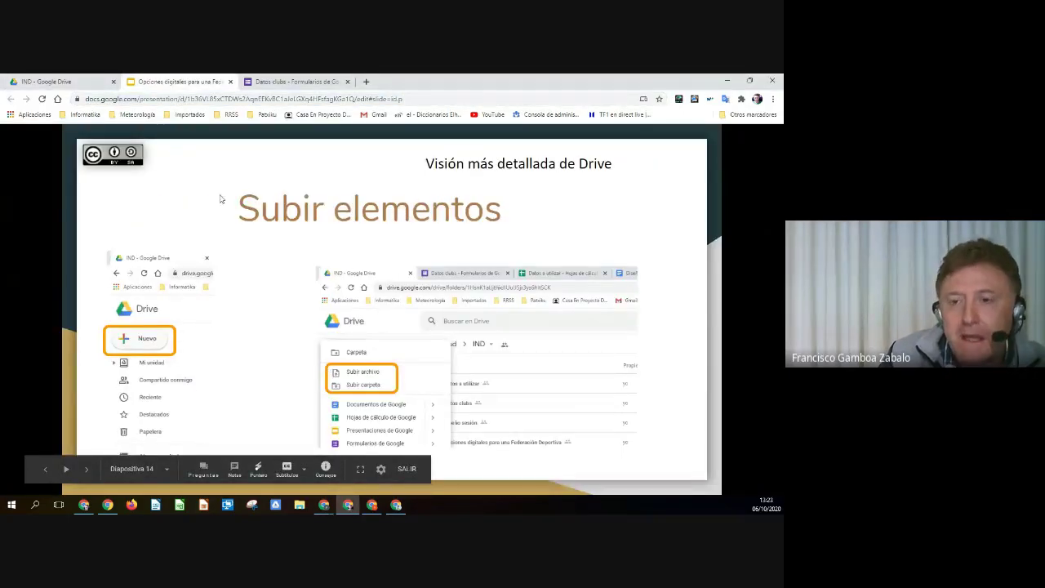
left_click(70, 82)
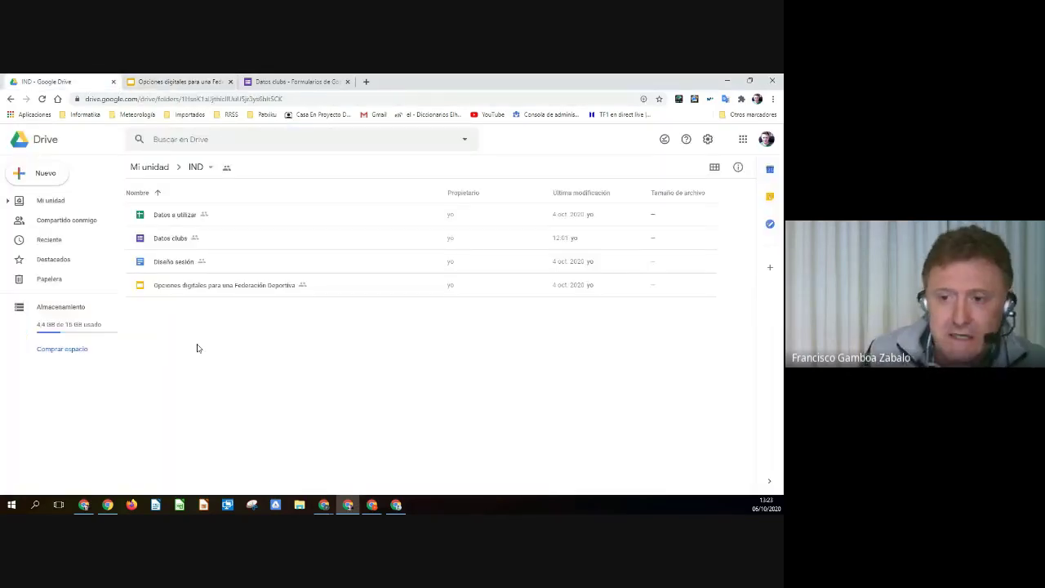
Upload the video Meet-crear sesión.wmv from the computer's Documentos subfolder to the IND folder.
left_click(51, 173)
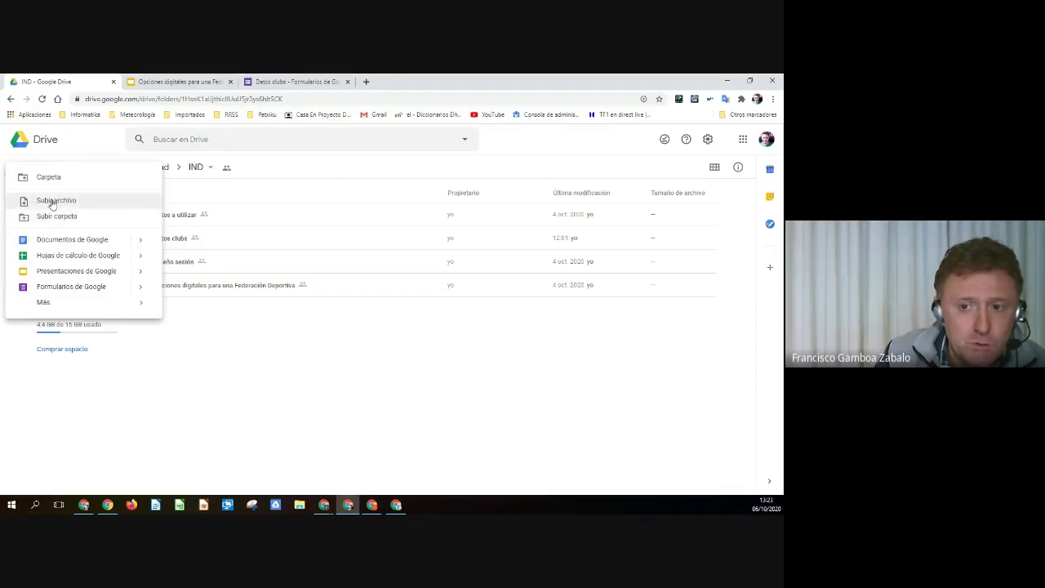
left_click(52, 202)
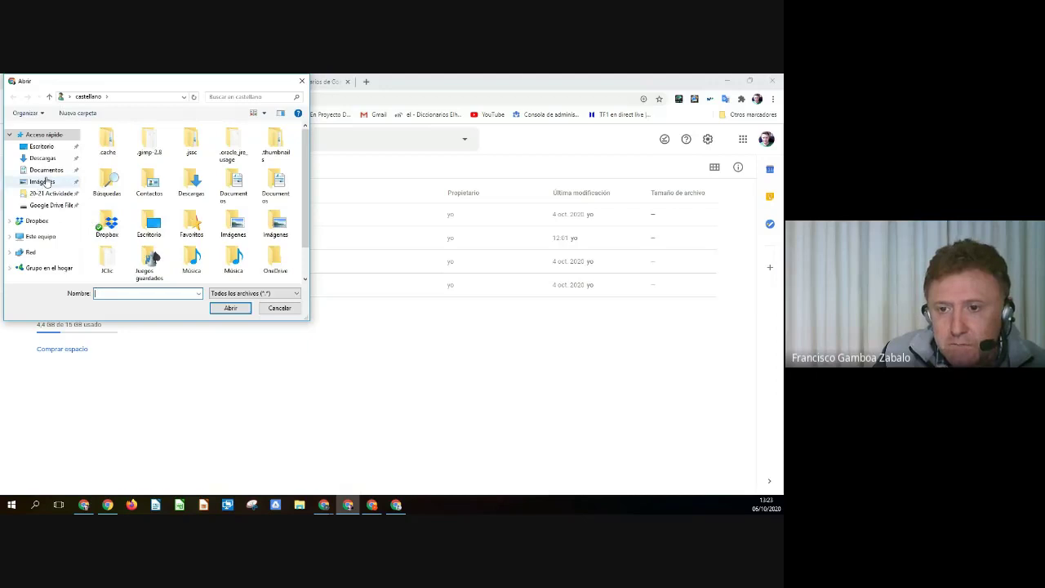
left_click(41, 170)
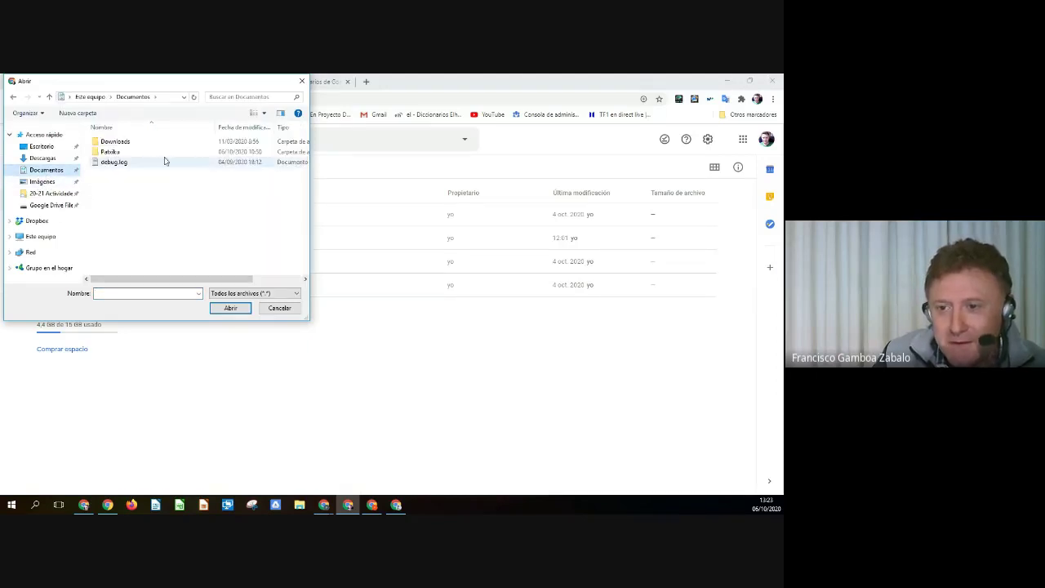
double_click(115, 154)
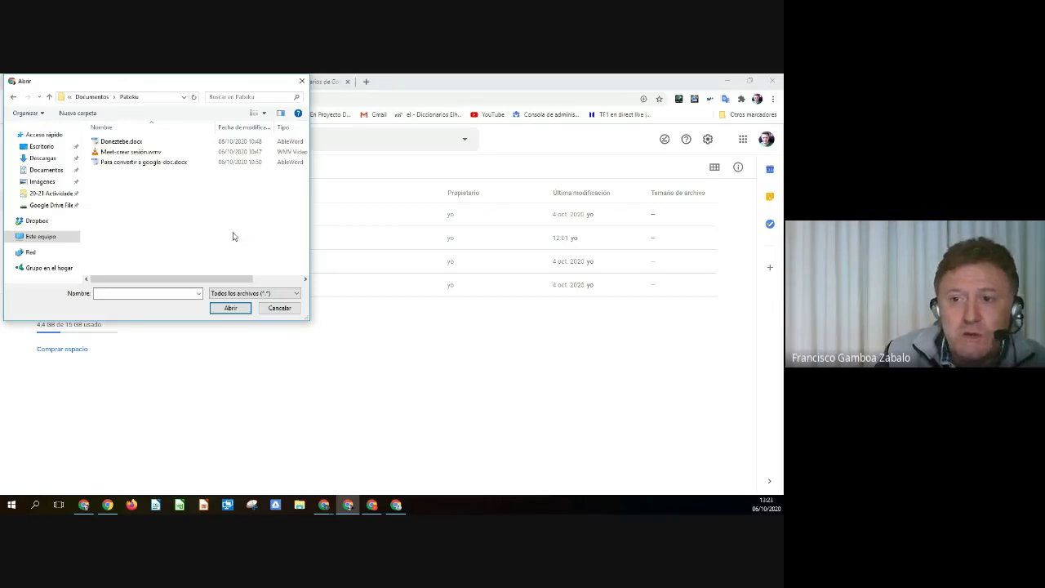
left_click(119, 152)
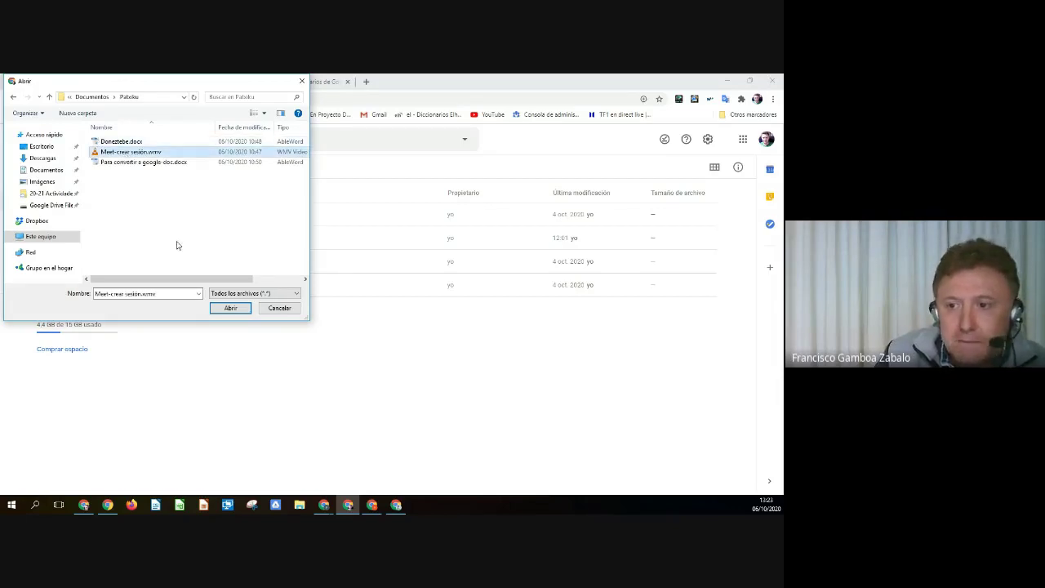
left_click(234, 310)
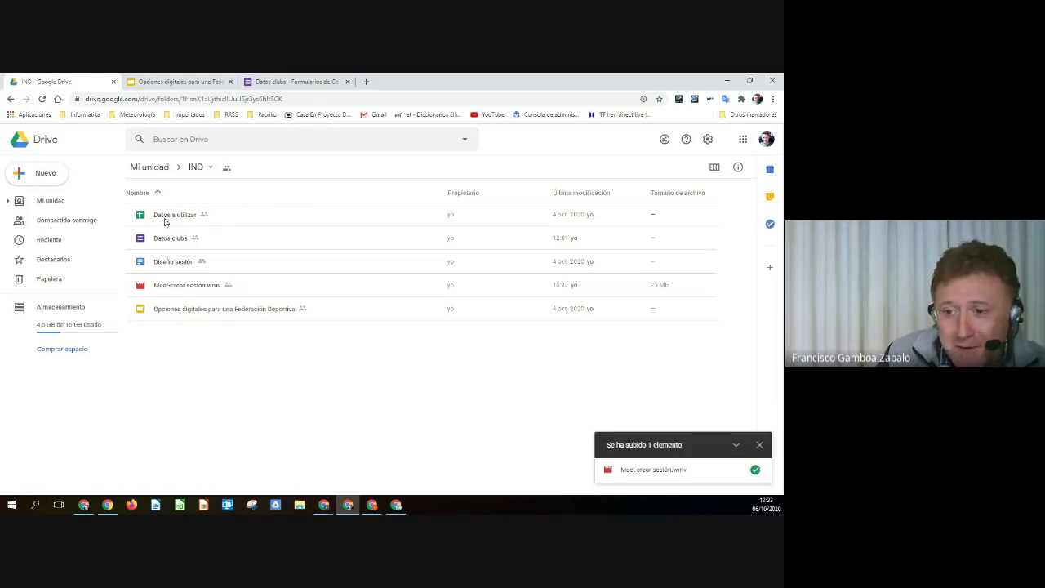
Compare the file sizes listed for Datos a utilizar, Diseño sesión, Datos clubs and Meet-crear sesión.wmv.
left_click(164, 221)
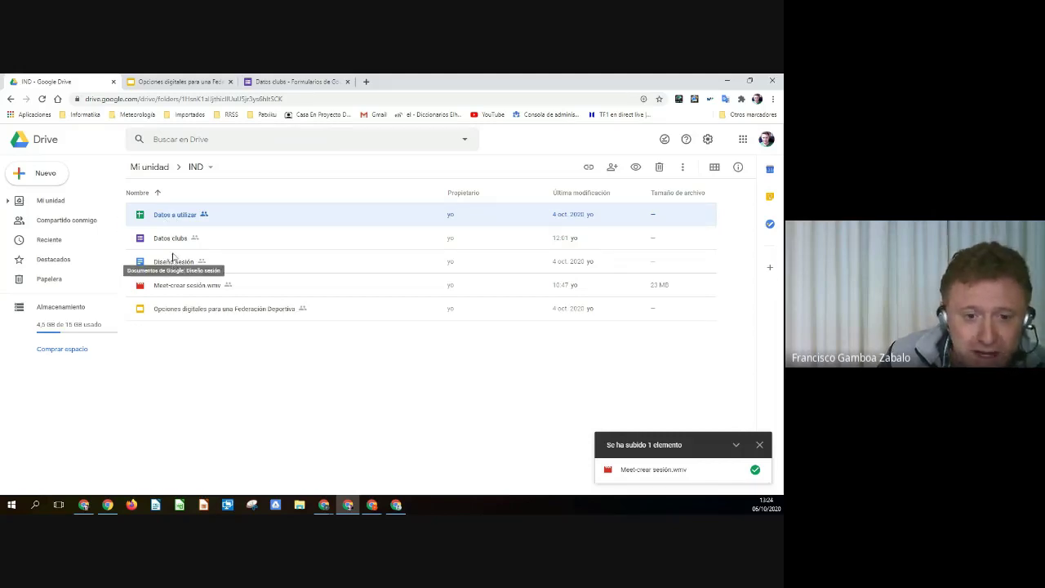
left_click(172, 265)
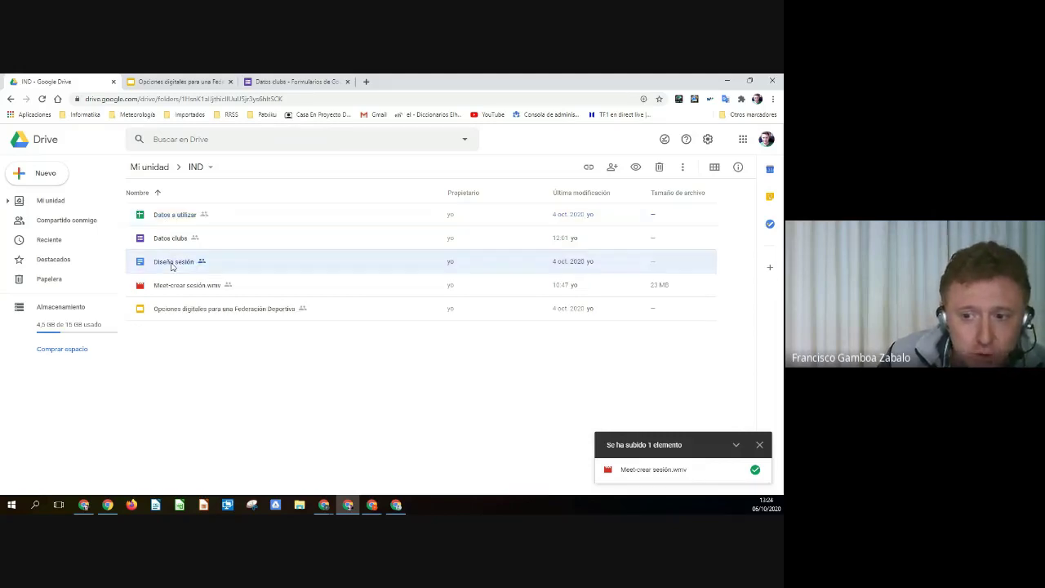
left_click(175, 214)
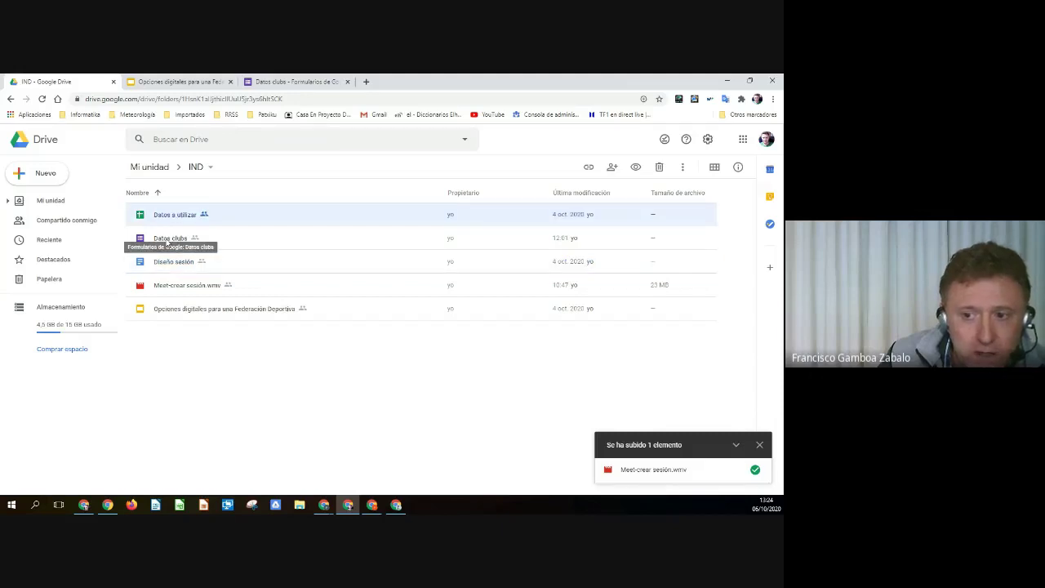
left_click(167, 241)
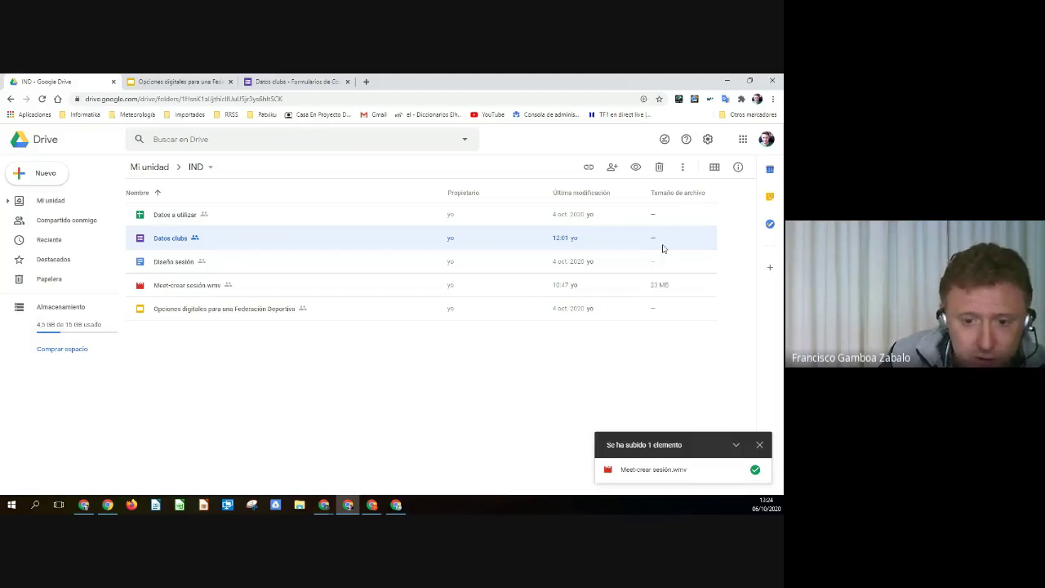
left_click(197, 286)
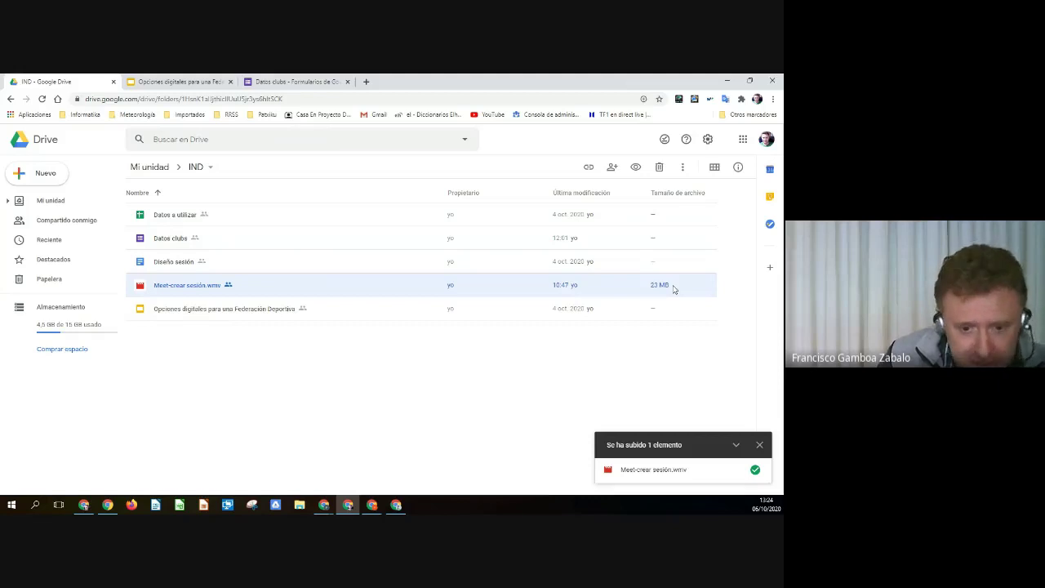
Dismiss the upload notice, try to preview Meet-crear sesión.wmv and return to the file list.
left_click(759, 444)
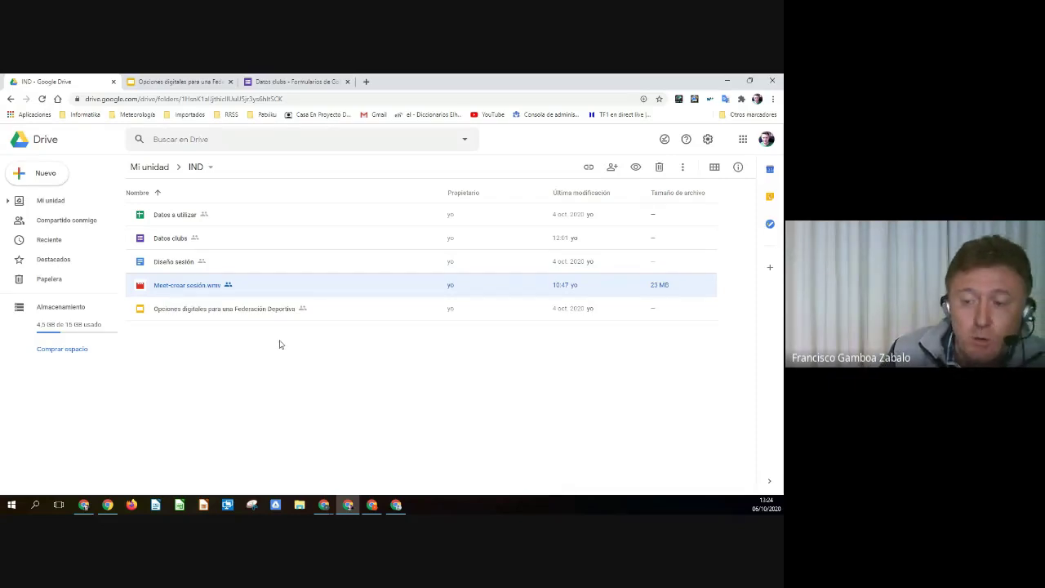
double_click(181, 288)
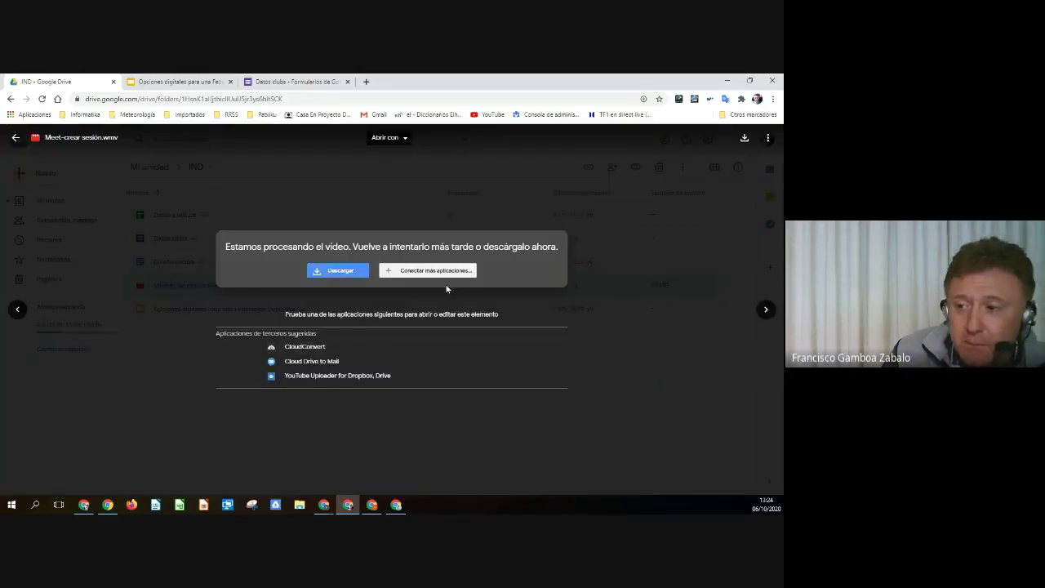
left_click(15, 137)
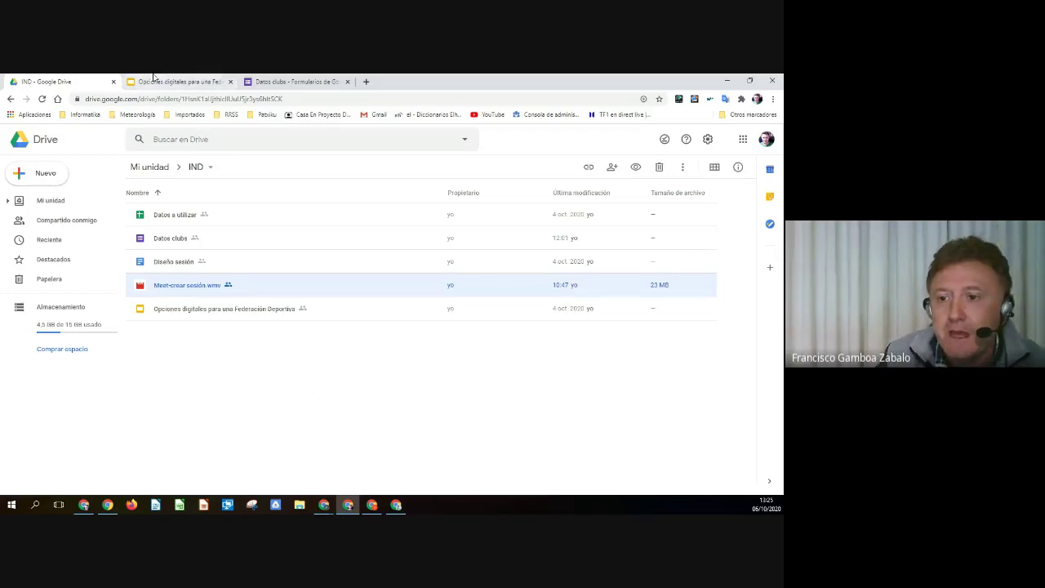
Upload the Word file Para convertir a google-doc.docx to the IND folder and dismiss the upload notice.
left_click(50, 177)
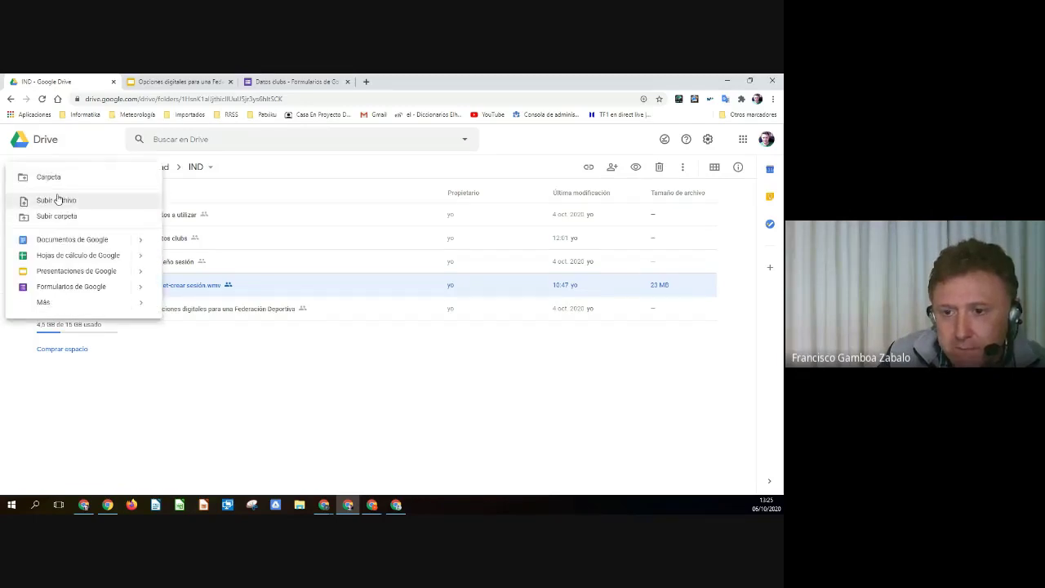
left_click(56, 201)
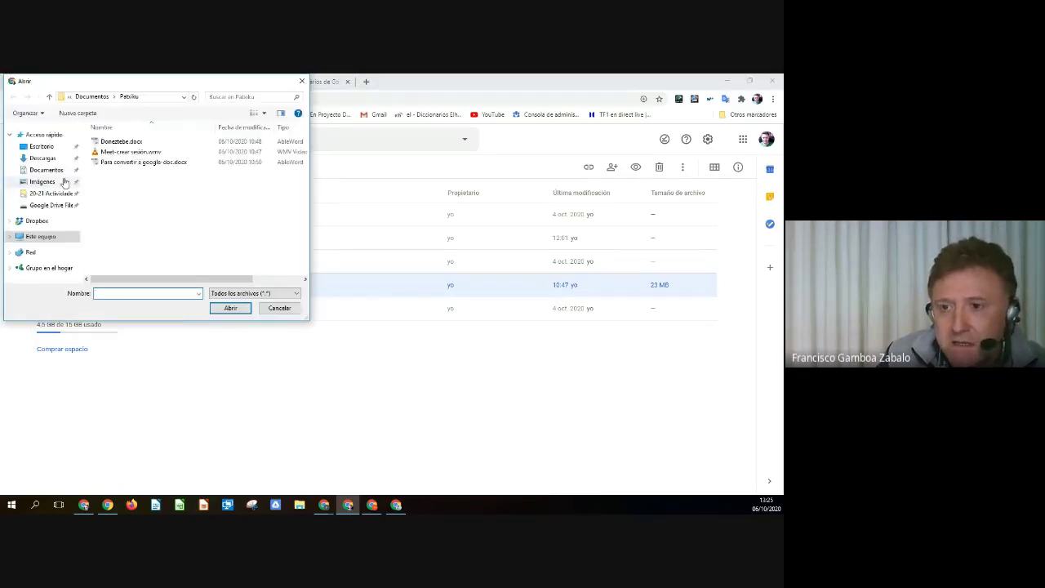
left_click(137, 163)
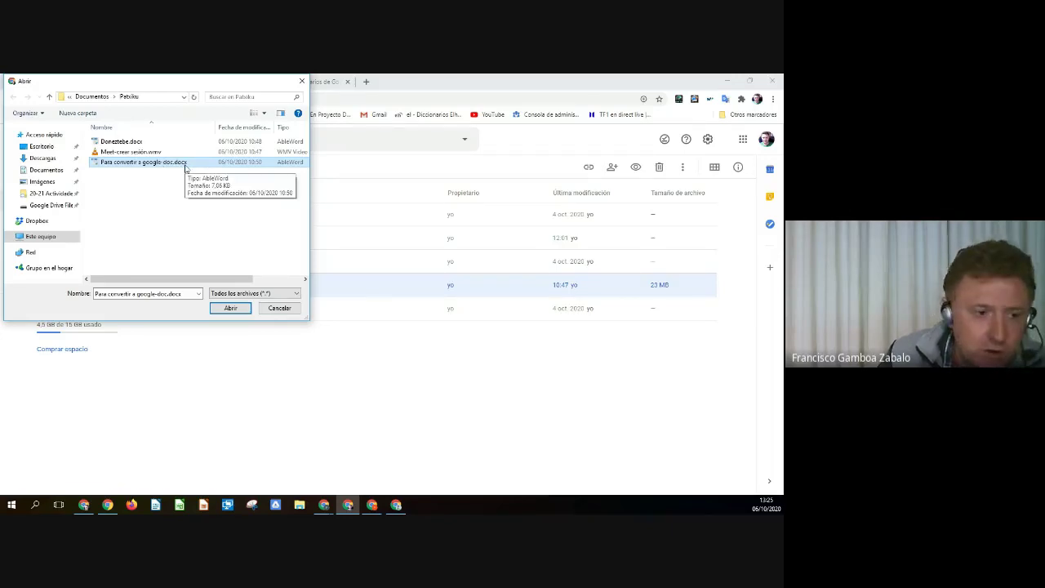
left_click(231, 308)
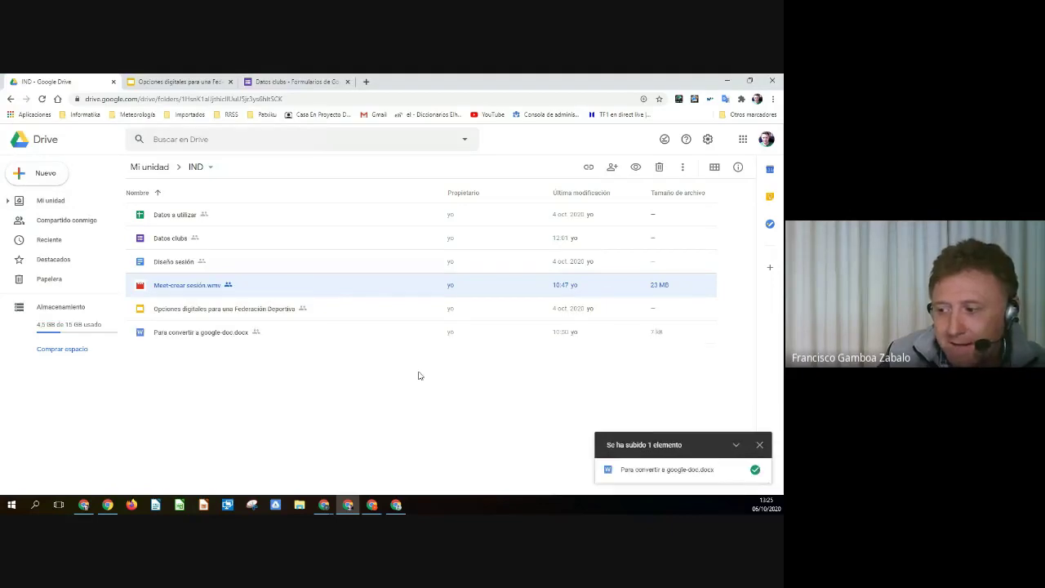
left_click(760, 444)
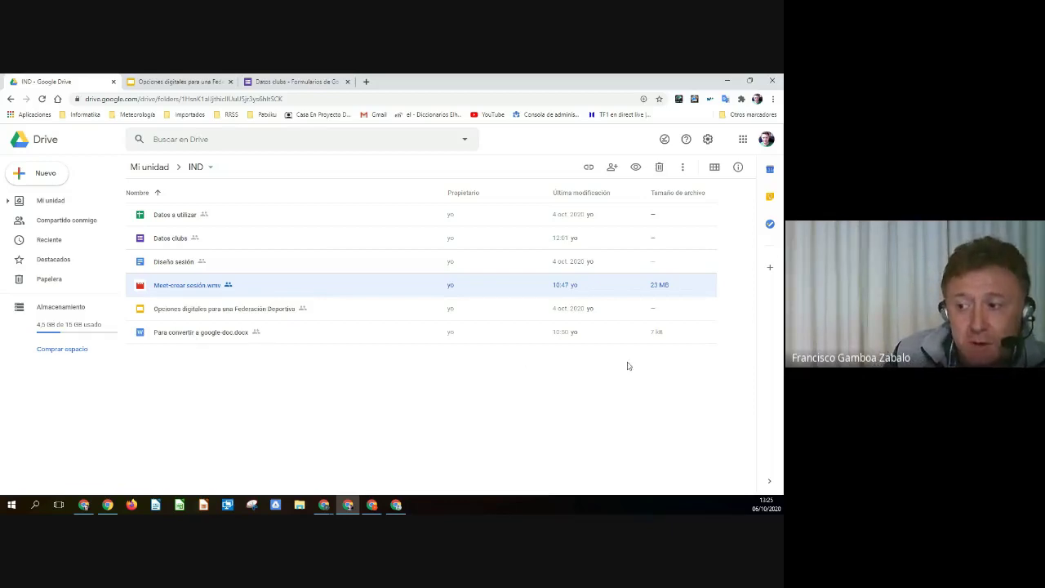
Check the listed size of Para convertir a google-doc.docx and look over the options for adding new items.
left_click(192, 332)
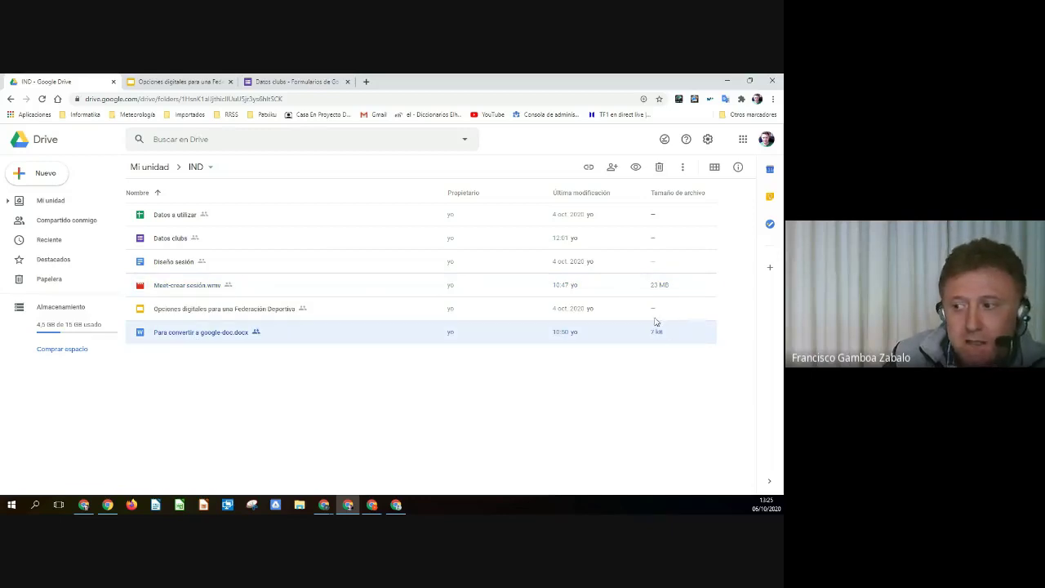
left_click(197, 379)
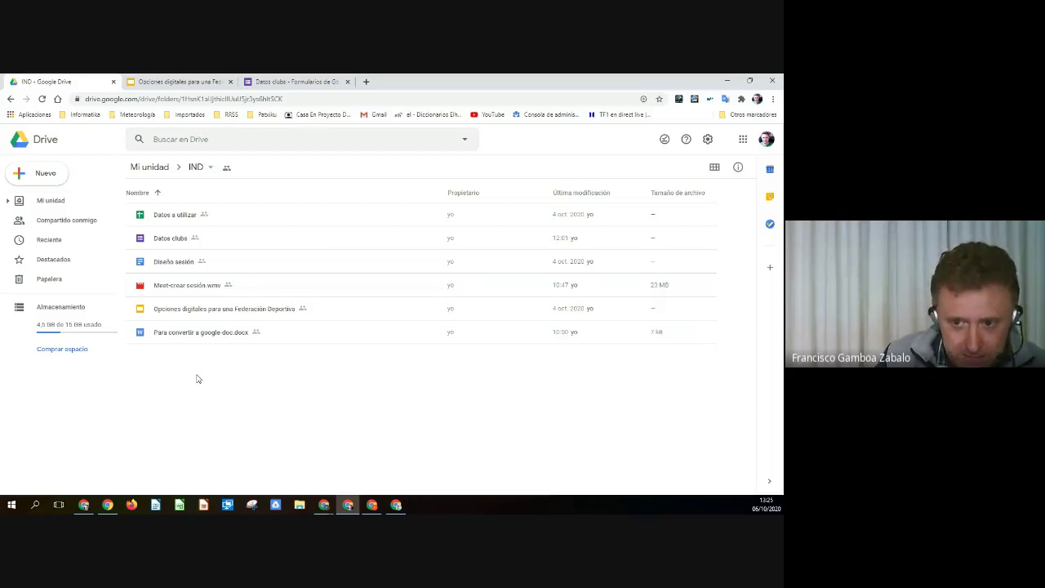
left_click(42, 173)
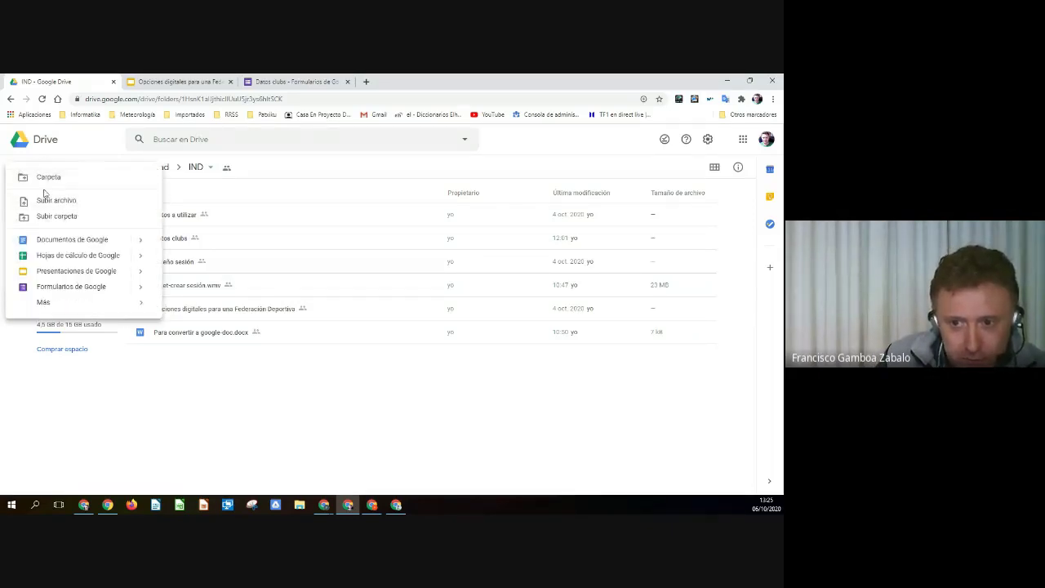
left_click(334, 415)
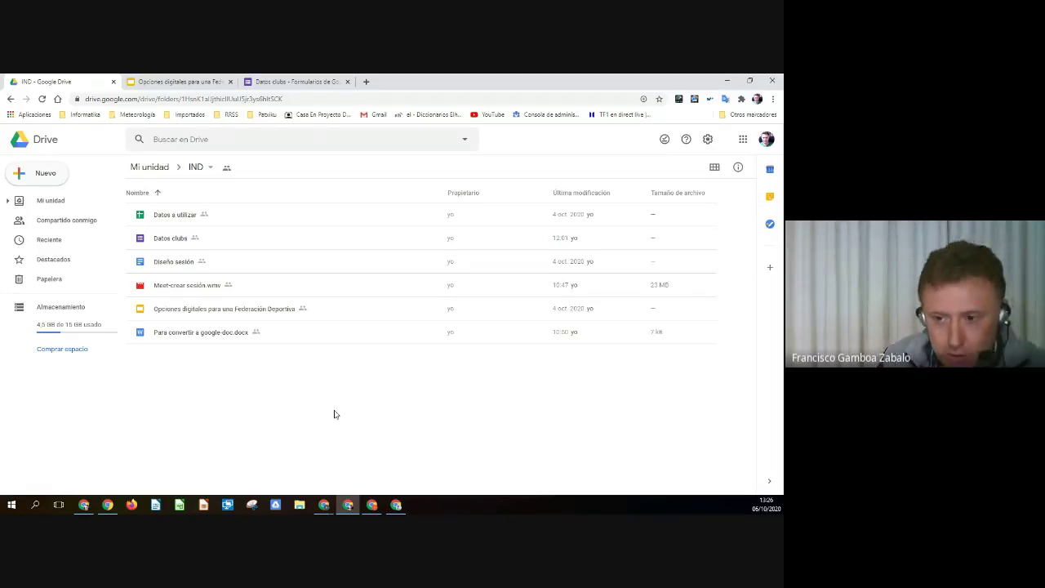
Play Meet-crear sesión.wmv in the preview, pause it, view it briefly in full screen and close the preview.
double_click(185, 286)
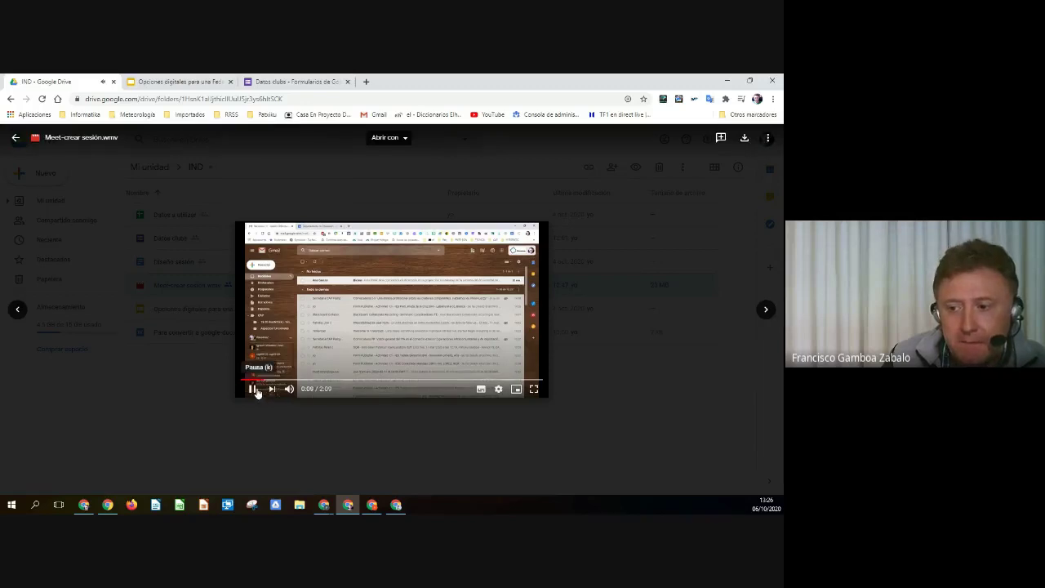
left_click(256, 390)
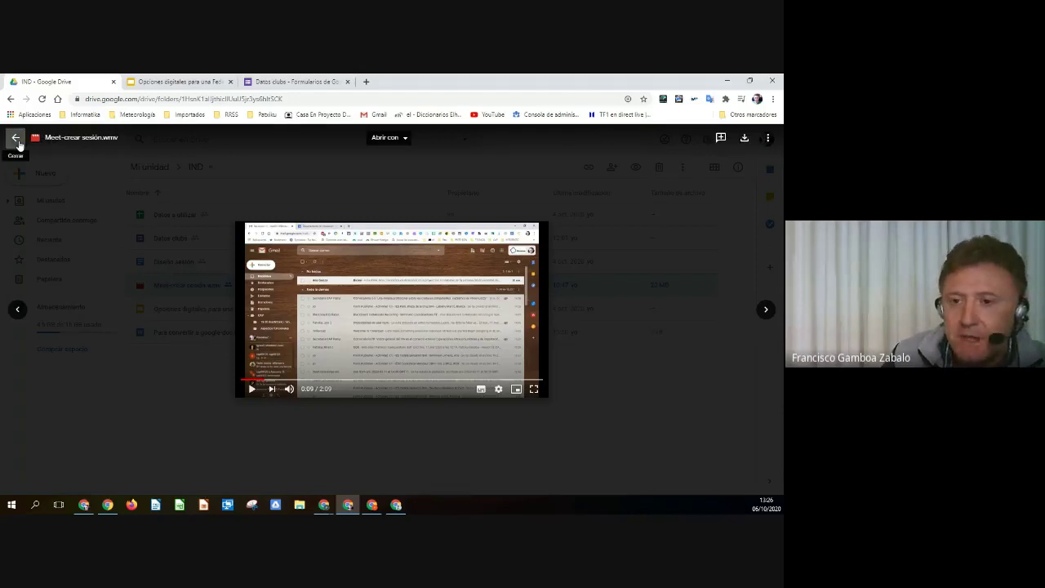
left_click(534, 389)
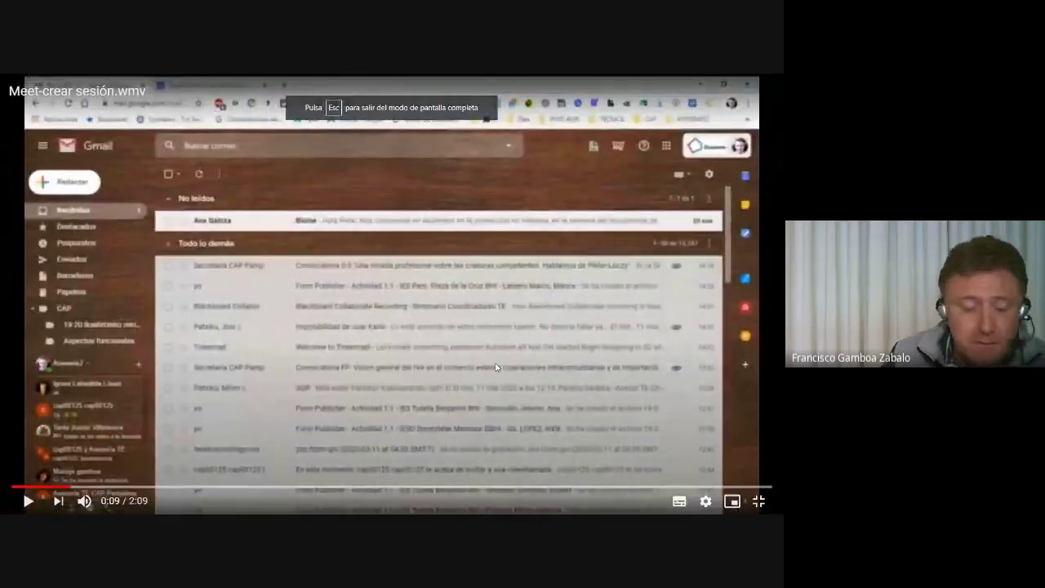
key("Escape")
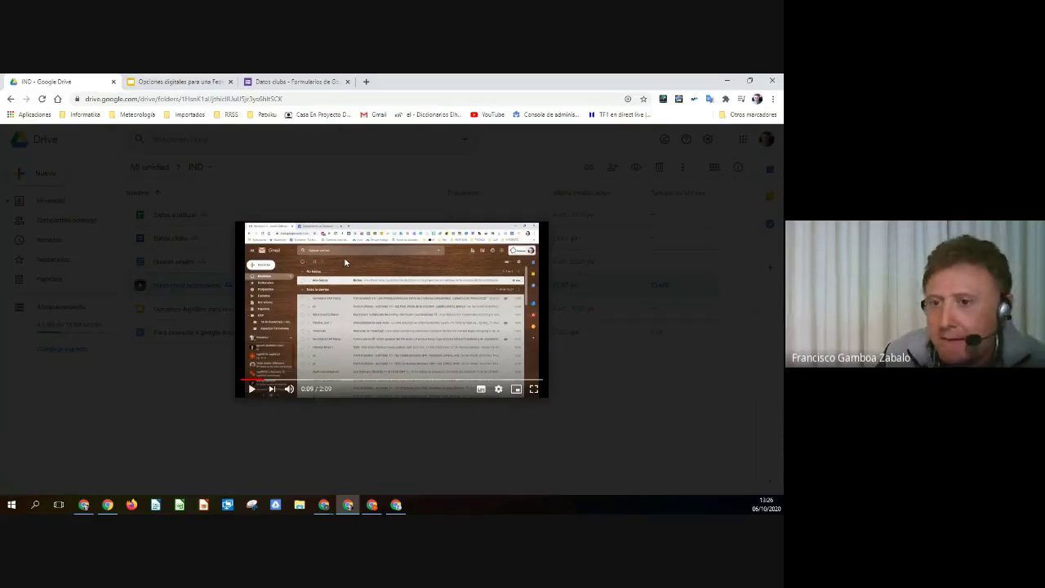
left_click(13, 139)
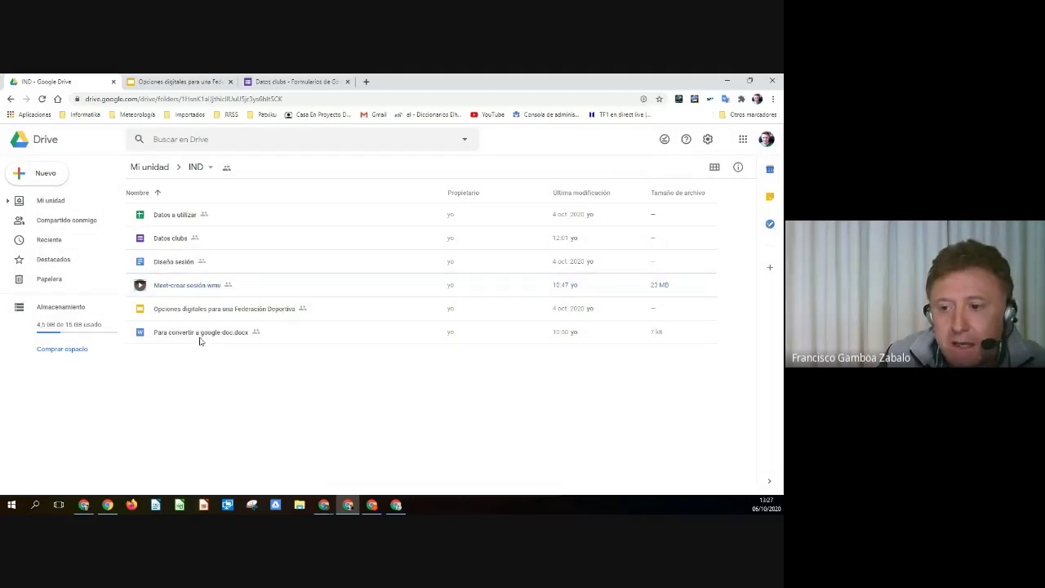
Preview Para convertir a google-doc.docx, read through its text and table, and return to the file list.
left_click(201, 336)
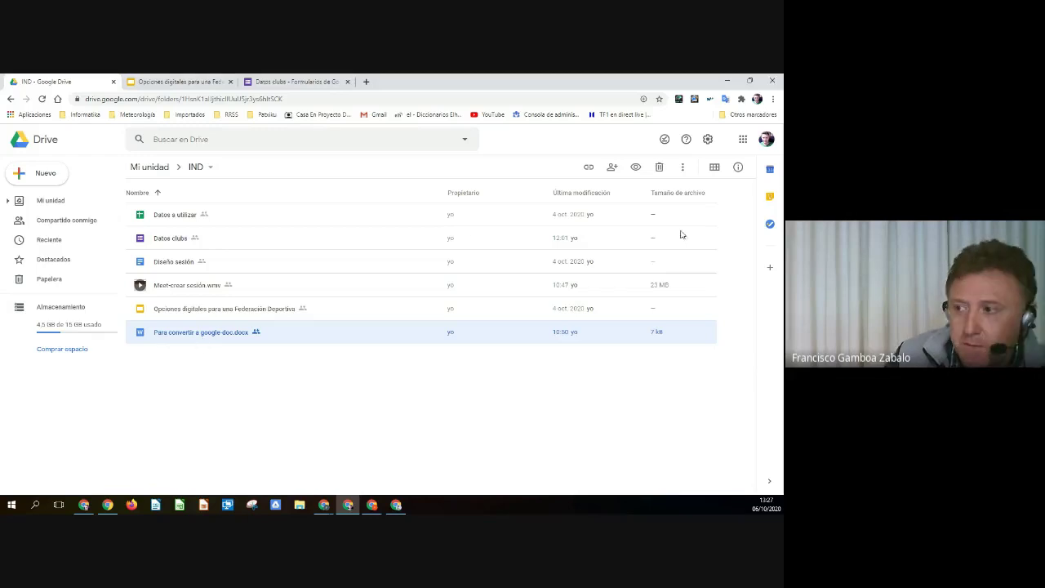
left_click(636, 168)
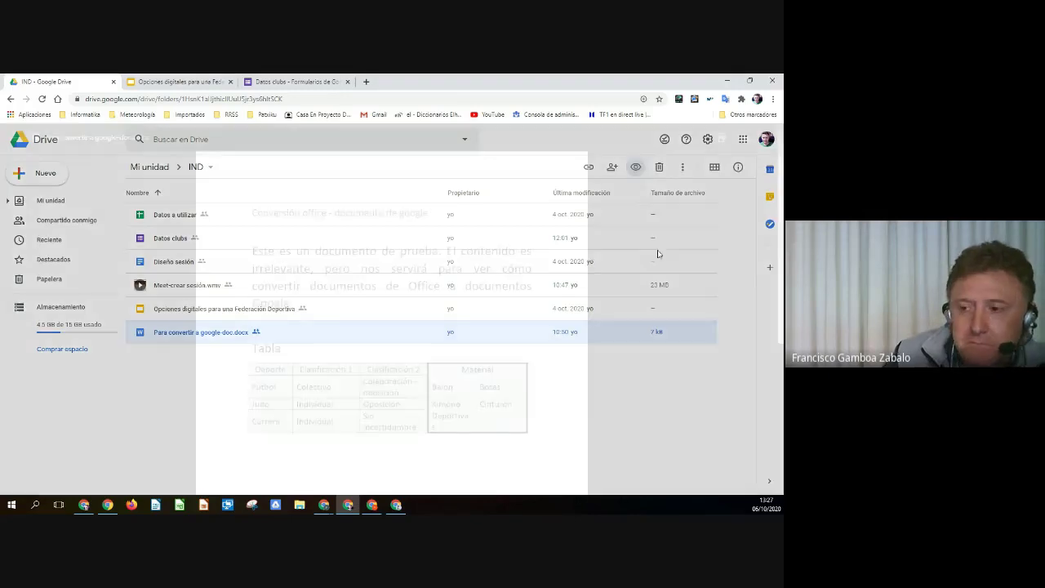
scroll(373, 237, "down", 1)
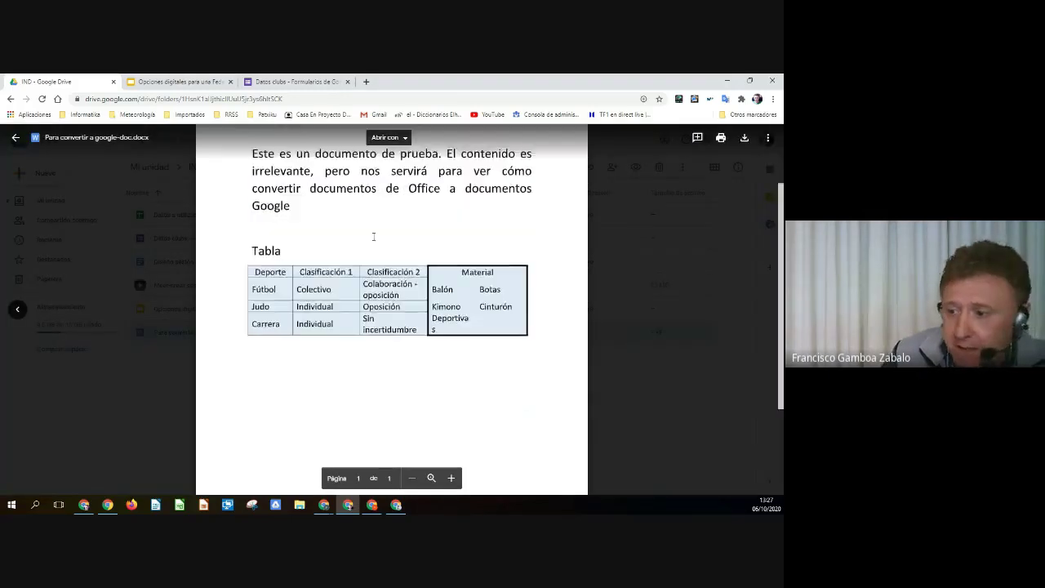
scroll(373, 236, "down", 2)
scroll(373, 236, "up", 4)
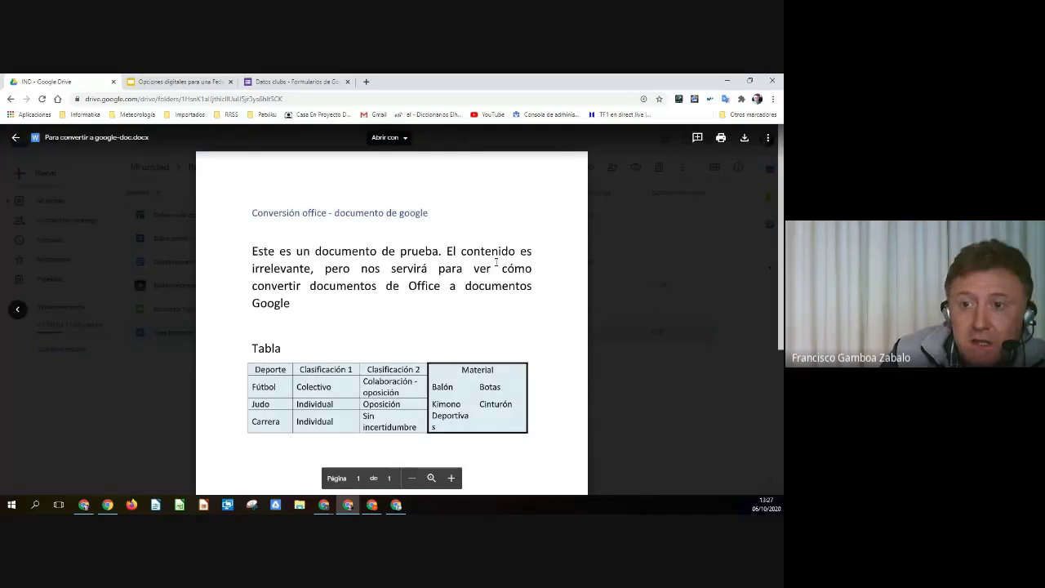
left_click(16, 138)
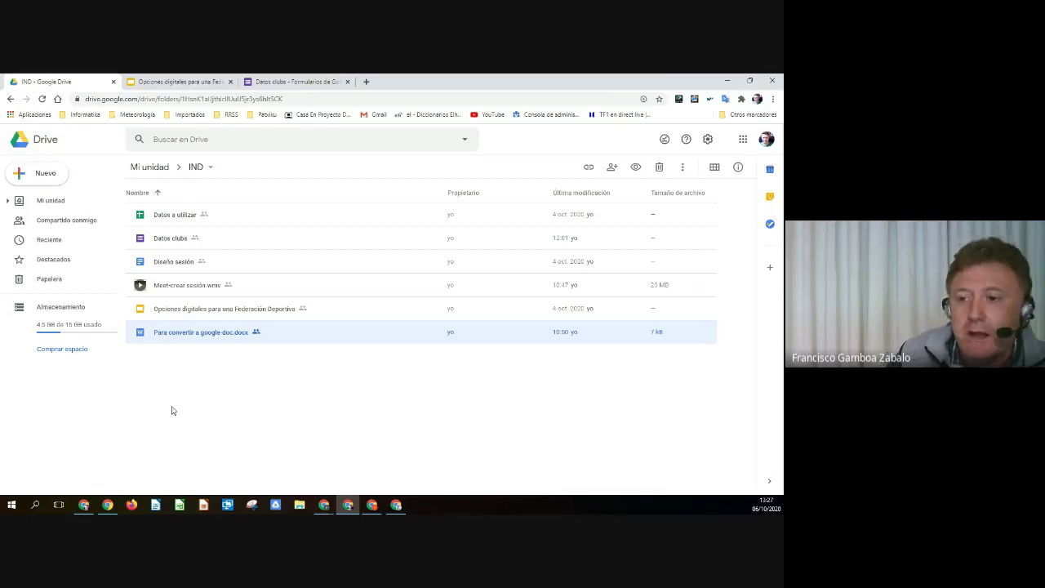
Open Para convertir a google-doc.docx from the IND folder with Documentos de Google.
right_click(202, 339)
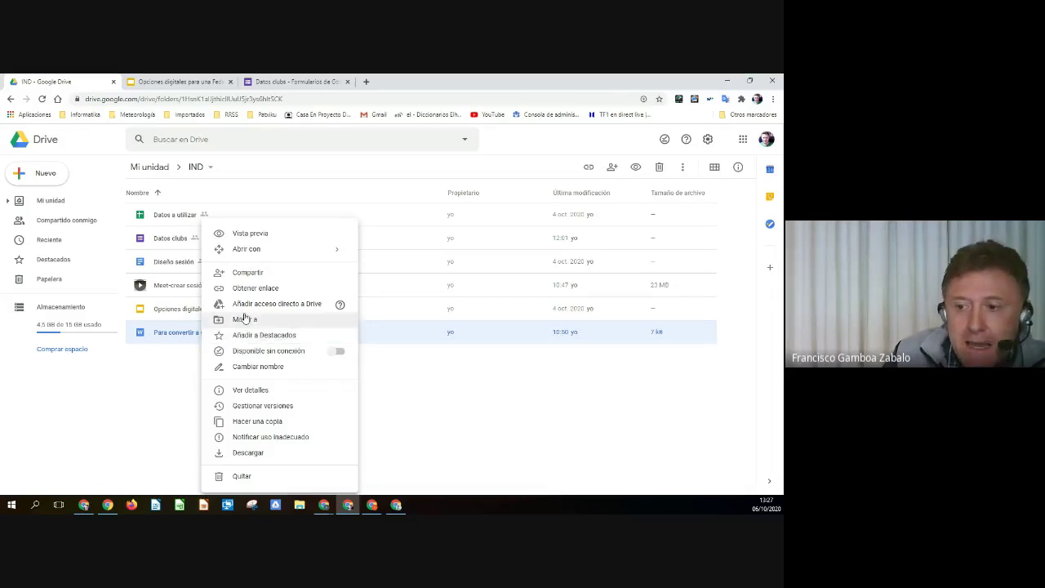
mouse_move(241, 250)
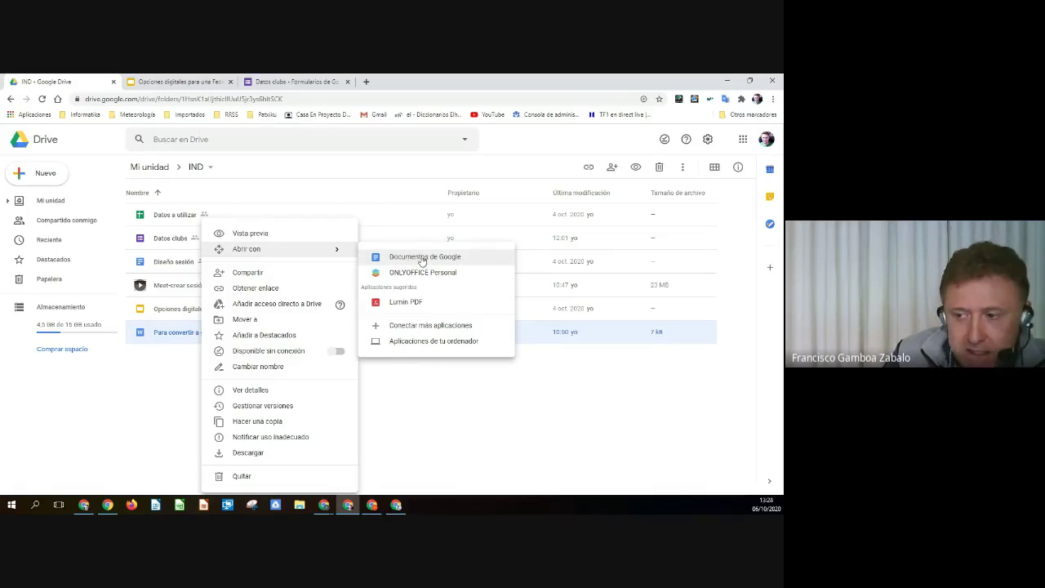
left_click(422, 260)
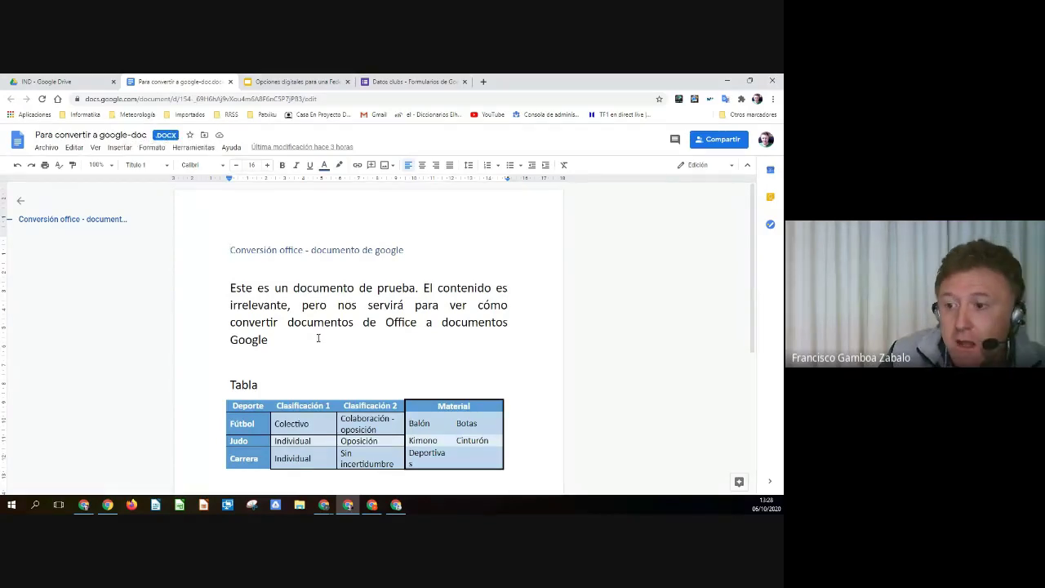
Delete the last two letters of "Este" in the first paragraph, retype "te" and dismiss the grammar suggestions notice.
left_click(244, 288)
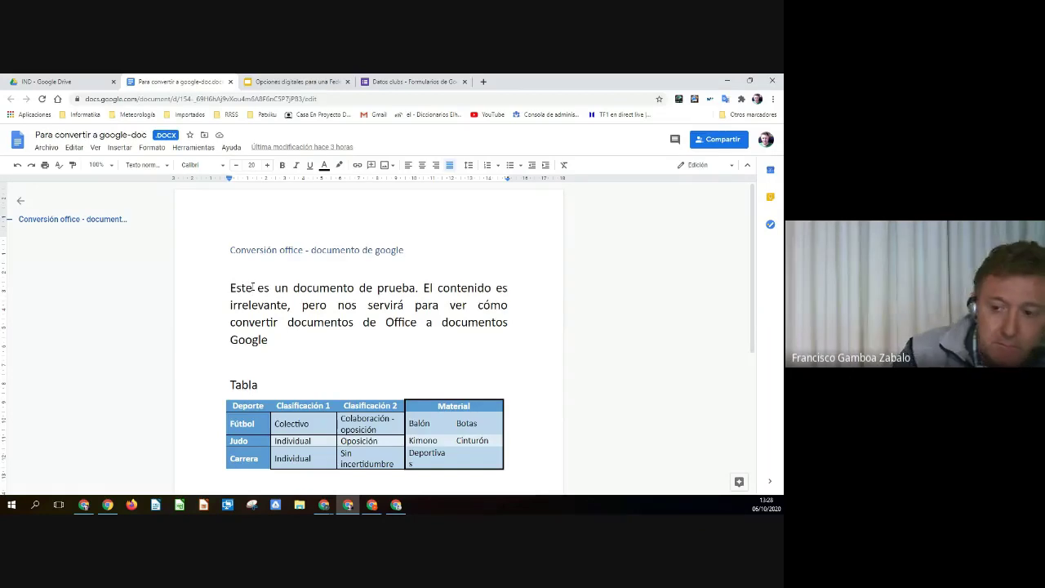
key("BackSpace")
key("BackSpace")
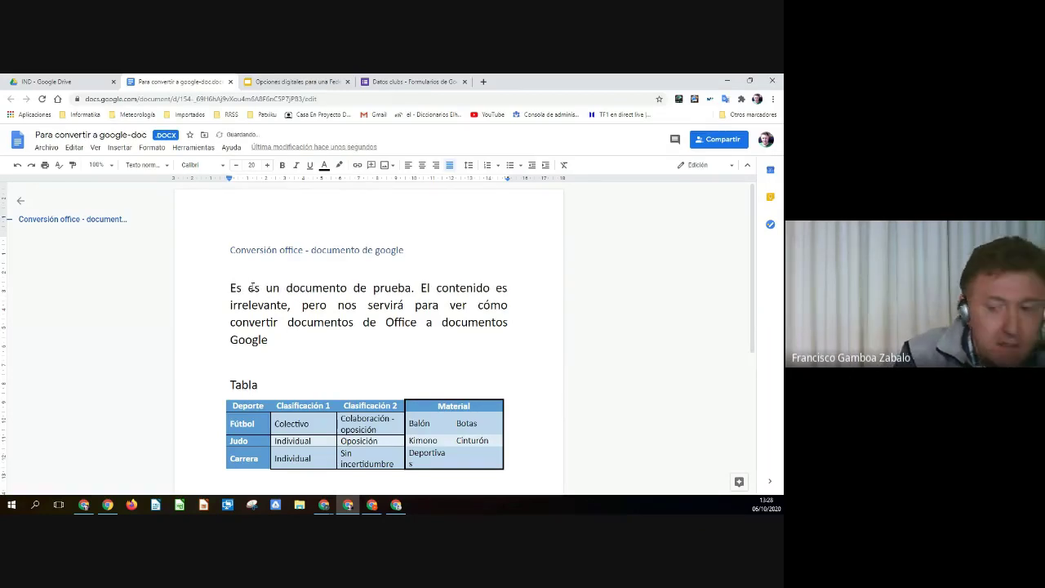
type("to")
key("BackSpace")
key("BackSpace")
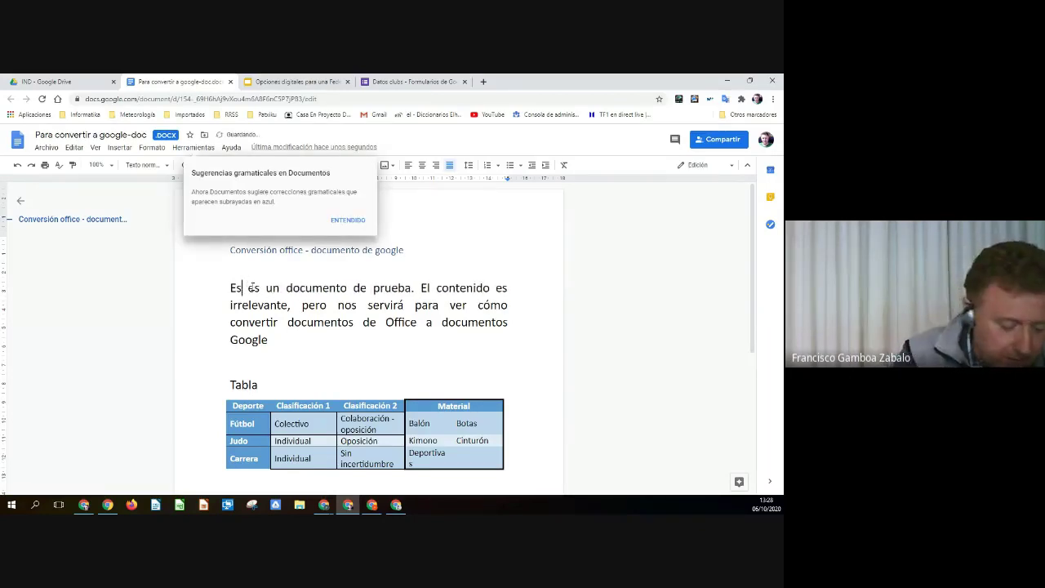
type("te")
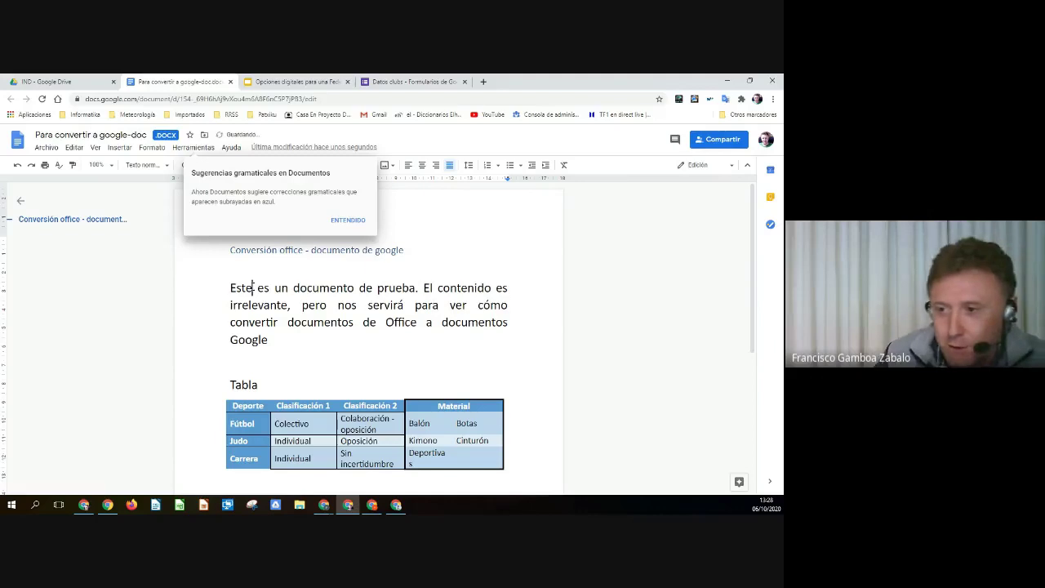
left_click(346, 221)
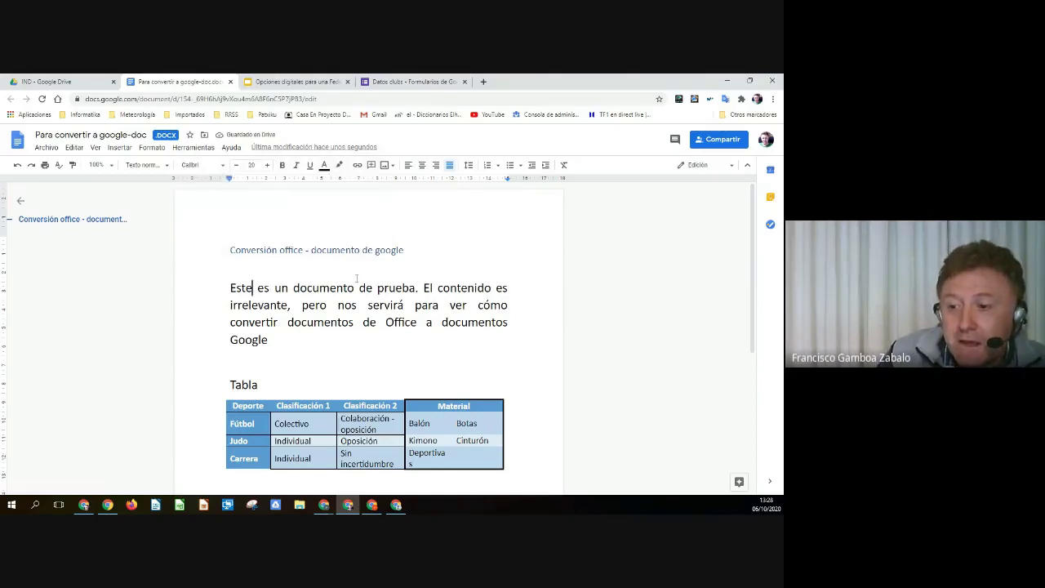
Review the document's text, table and .DOCX format label, and close the document to return to the file list.
scroll(356, 279, "down", 3)
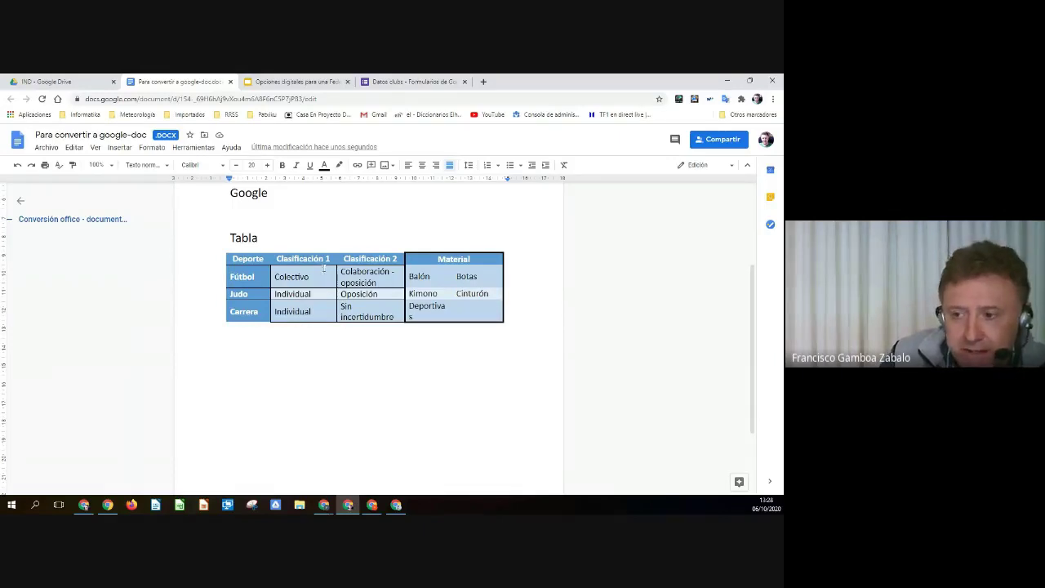
scroll(415, 346, "up", 3)
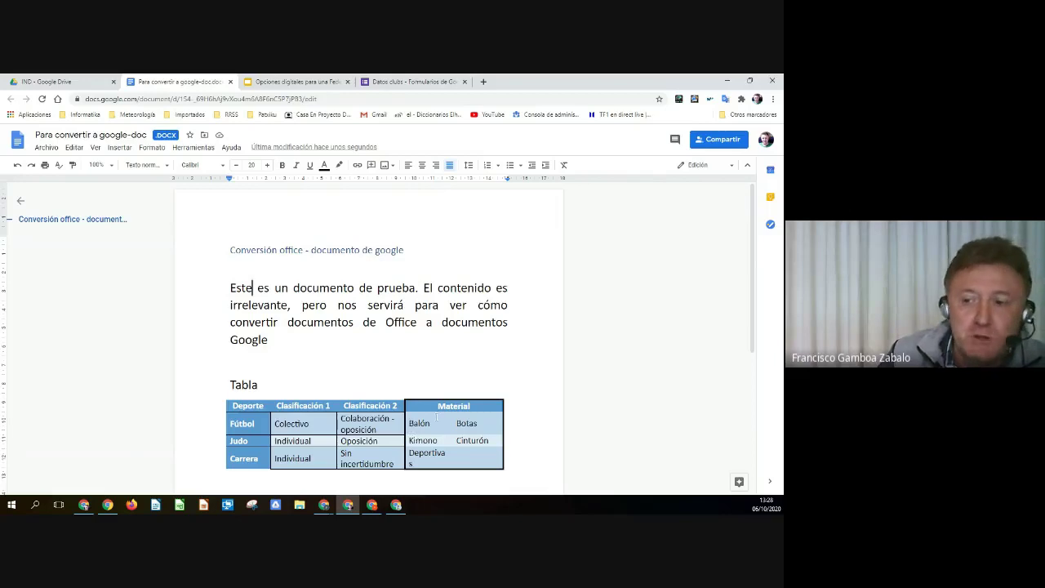
scroll(404, 350, "down", 3)
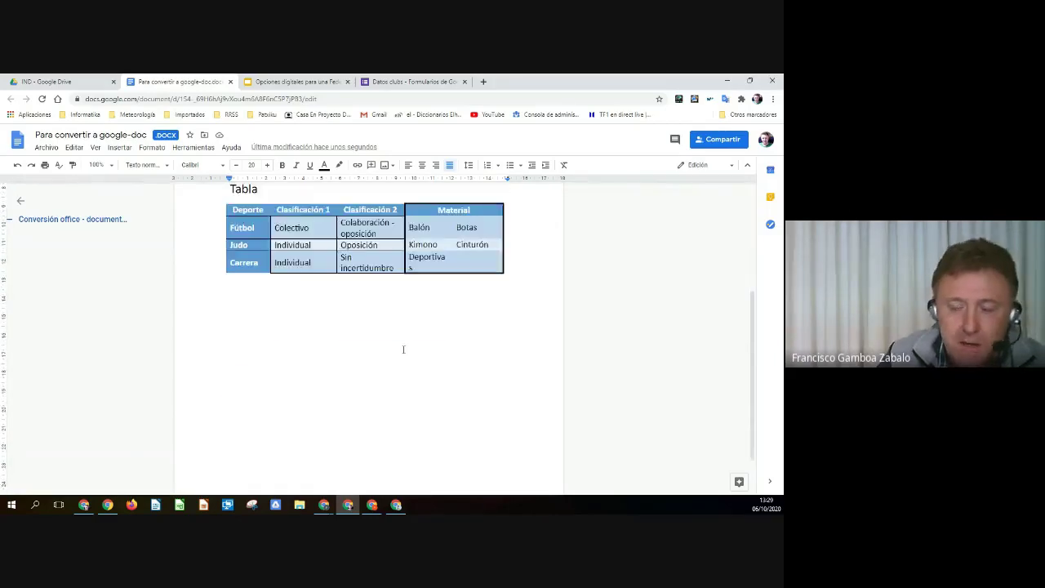
scroll(403, 350, "up", 3)
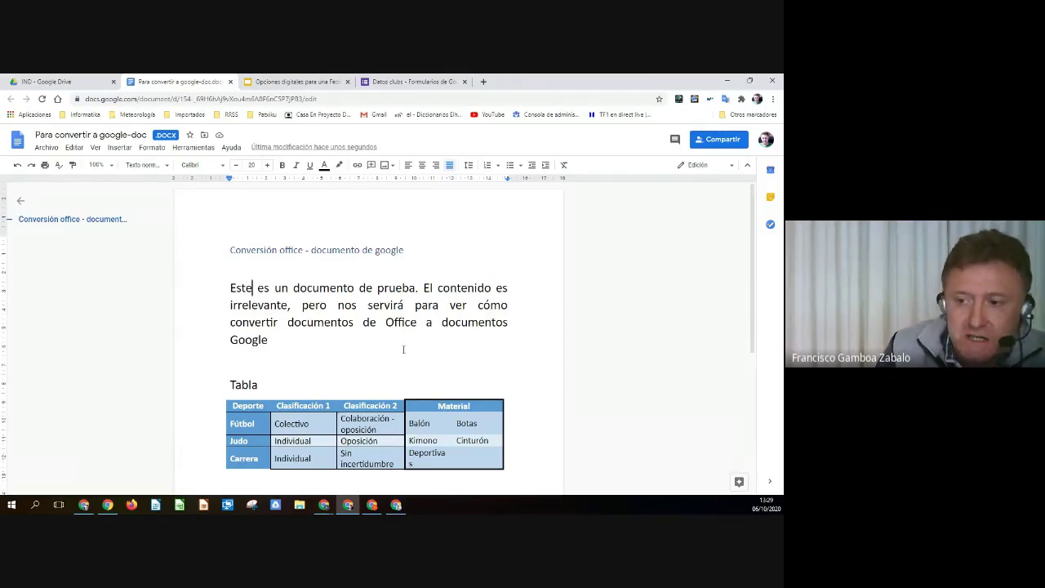
scroll(403, 350, "down", 3)
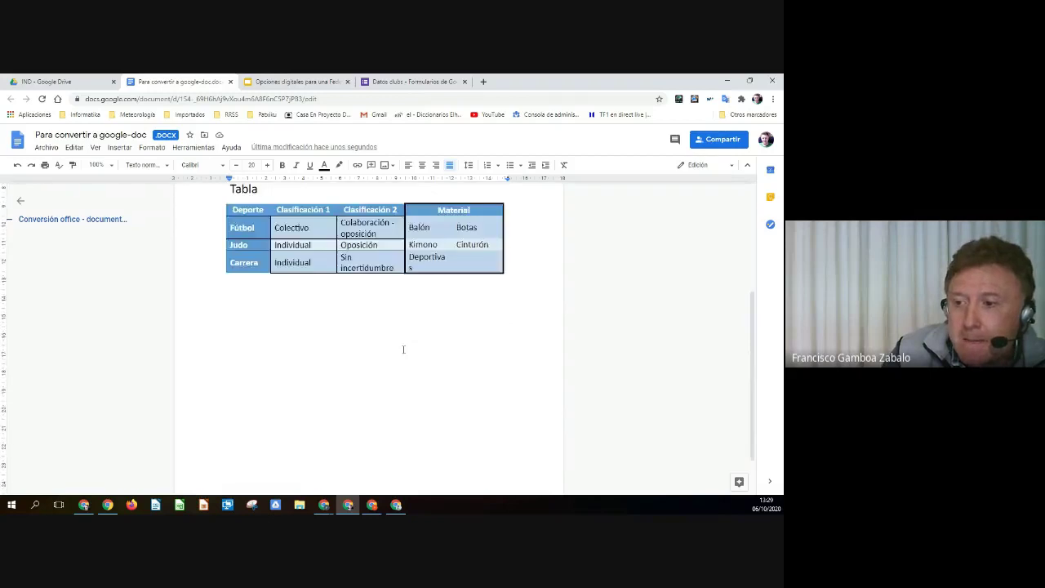
scroll(404, 349, "up", 3)
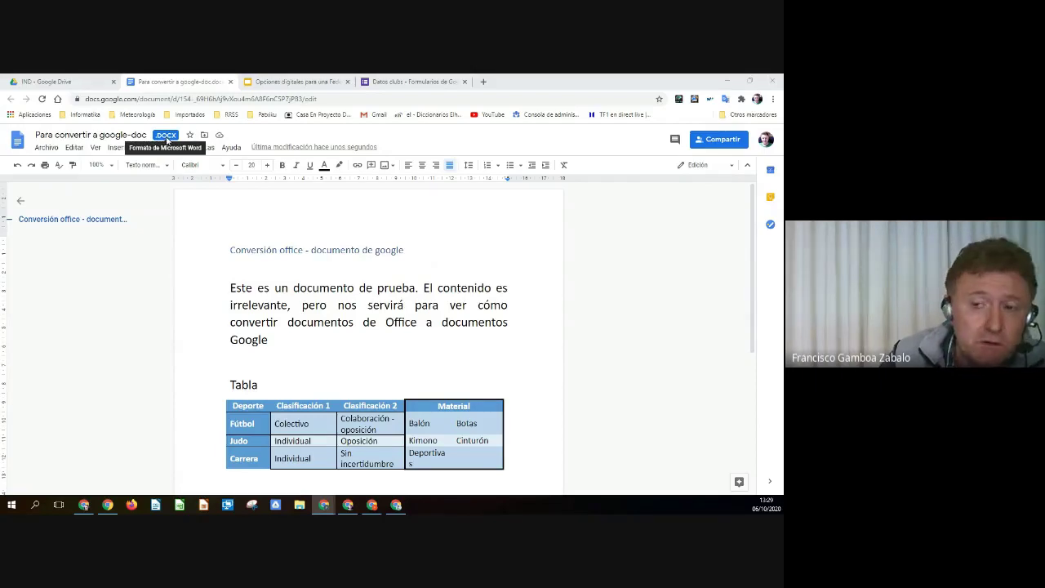
left_click(226, 82)
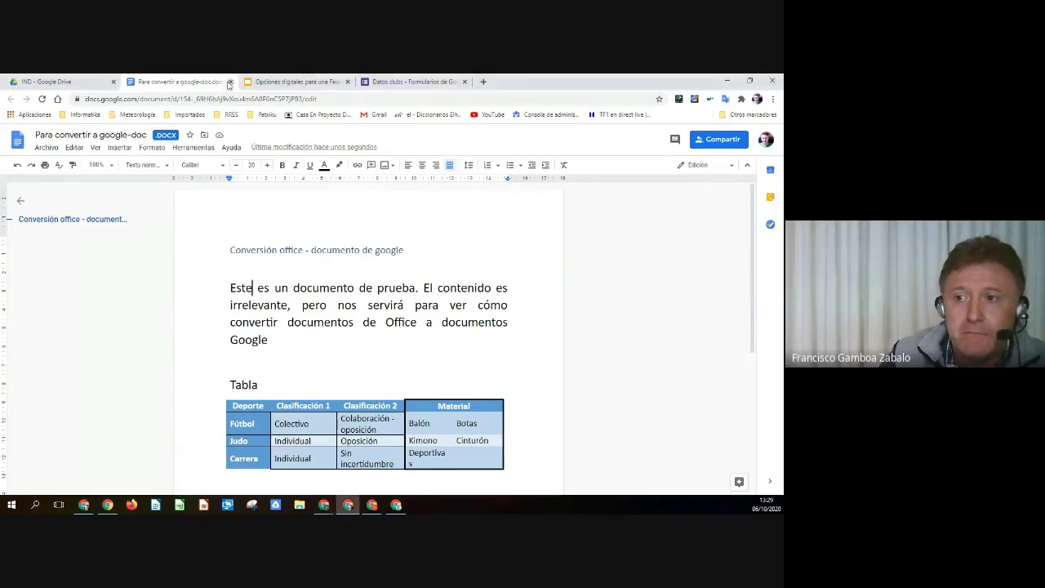
left_click(229, 82)
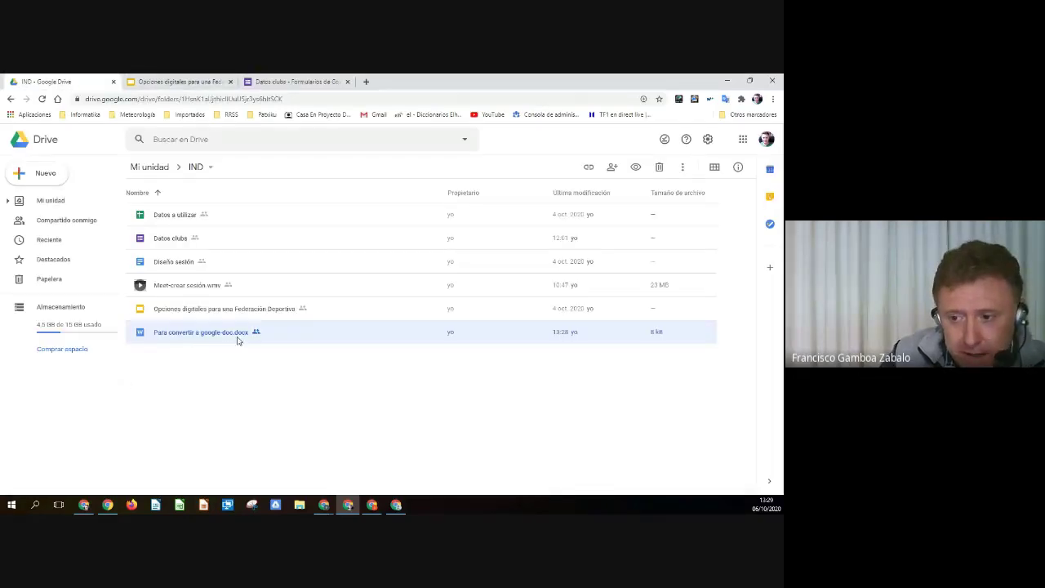
Compare the Word file's entry with Diseño sesión, open Diseño sesión to view it and close it again.
left_click(231, 383)
left_click(204, 343)
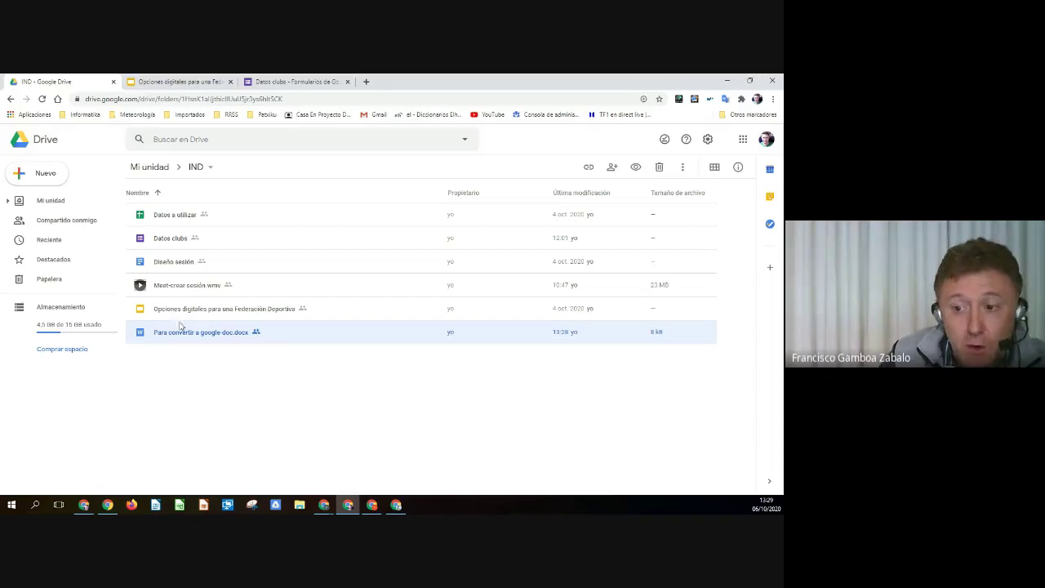
left_click(139, 266)
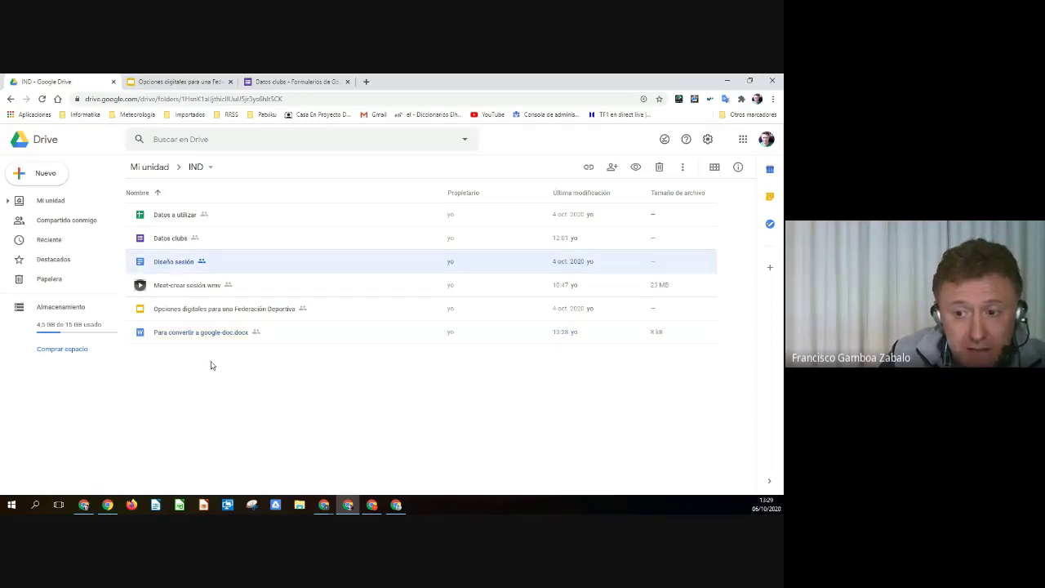
double_click(170, 267)
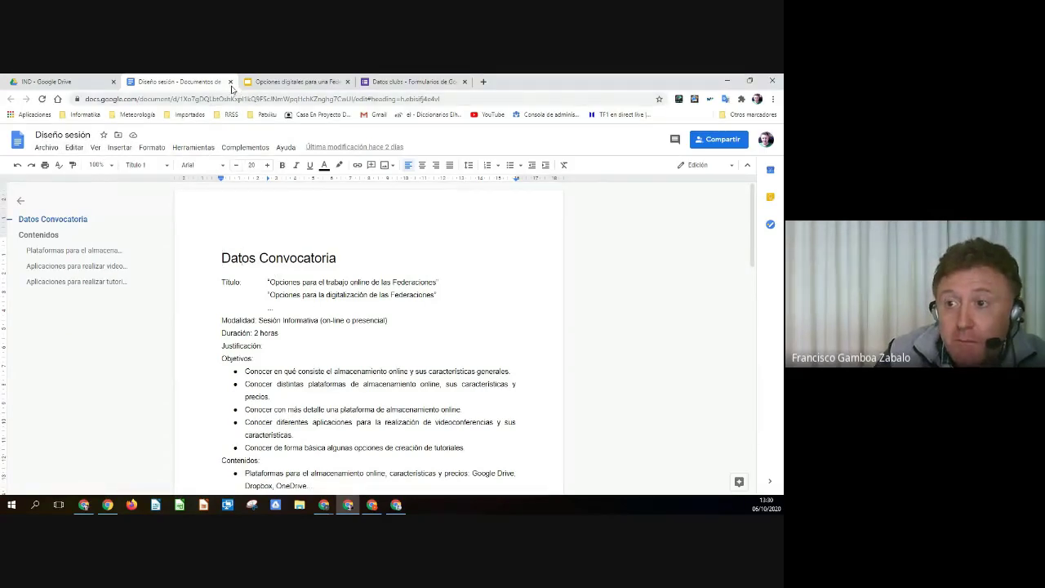
left_click(230, 81)
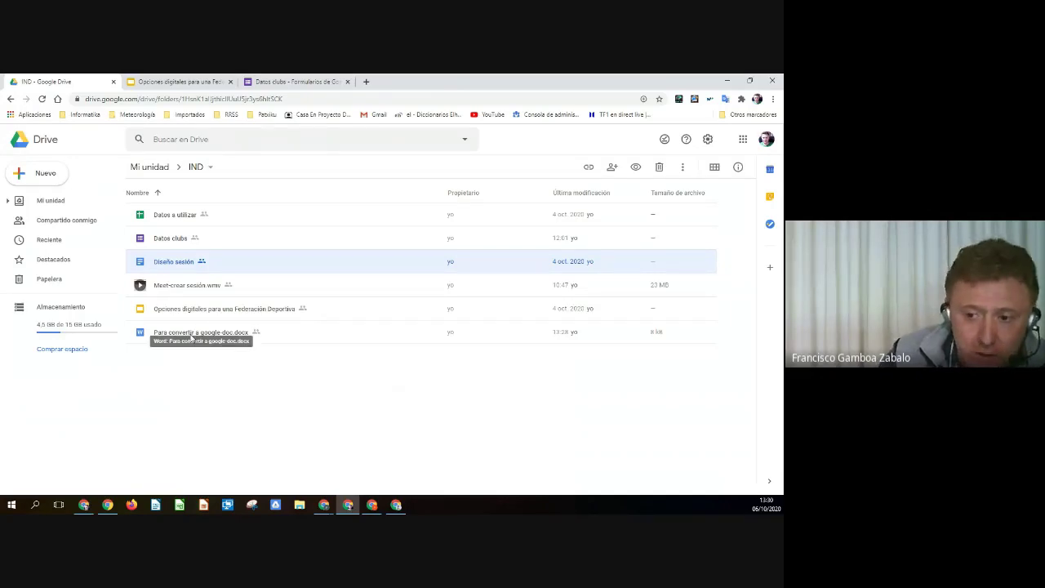
Clear the file selection, switch briefly to the Opciones digitales presentation and return to the IND folder.
left_click(218, 398)
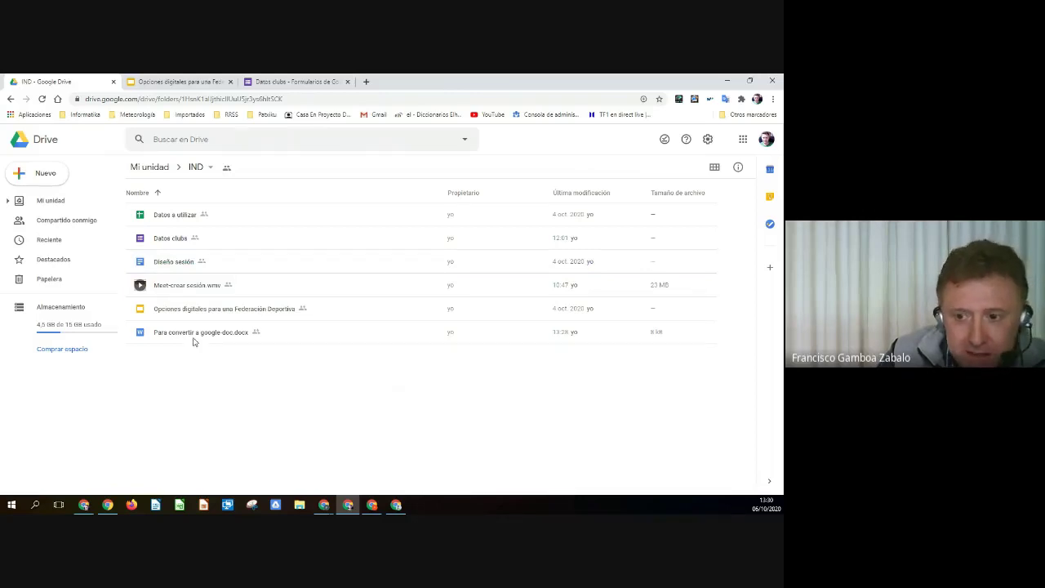
left_click(185, 85)
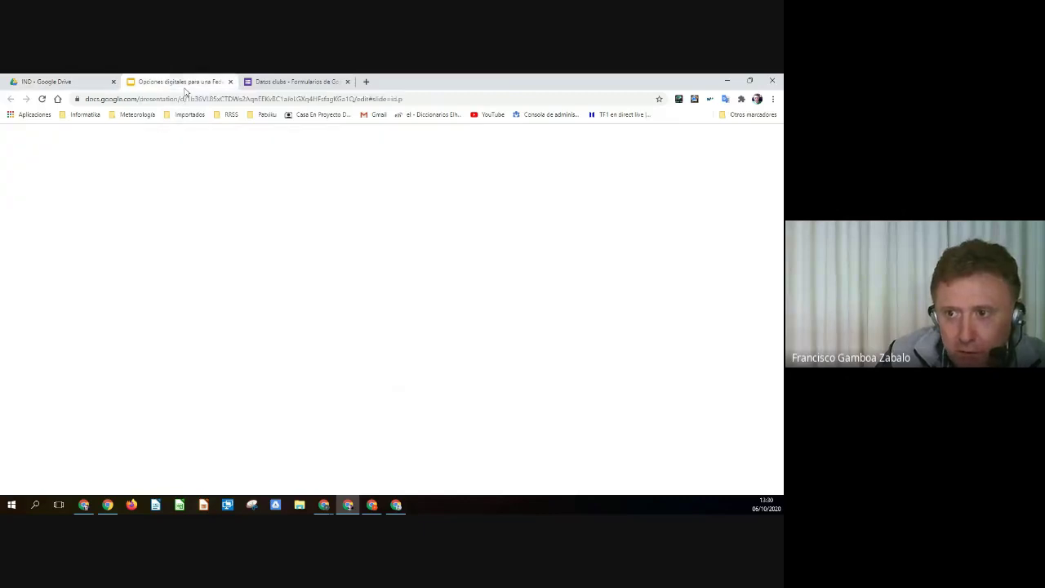
left_click(86, 80)
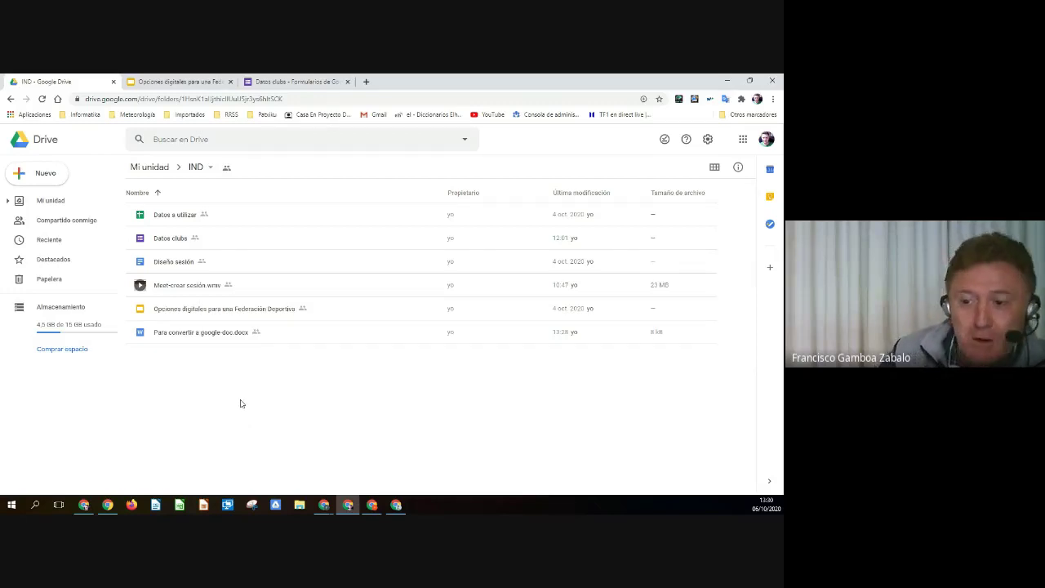
Reopen Para convertir a google-doc.docx with Documentos de Google, view its contents and close it.
left_click(199, 340)
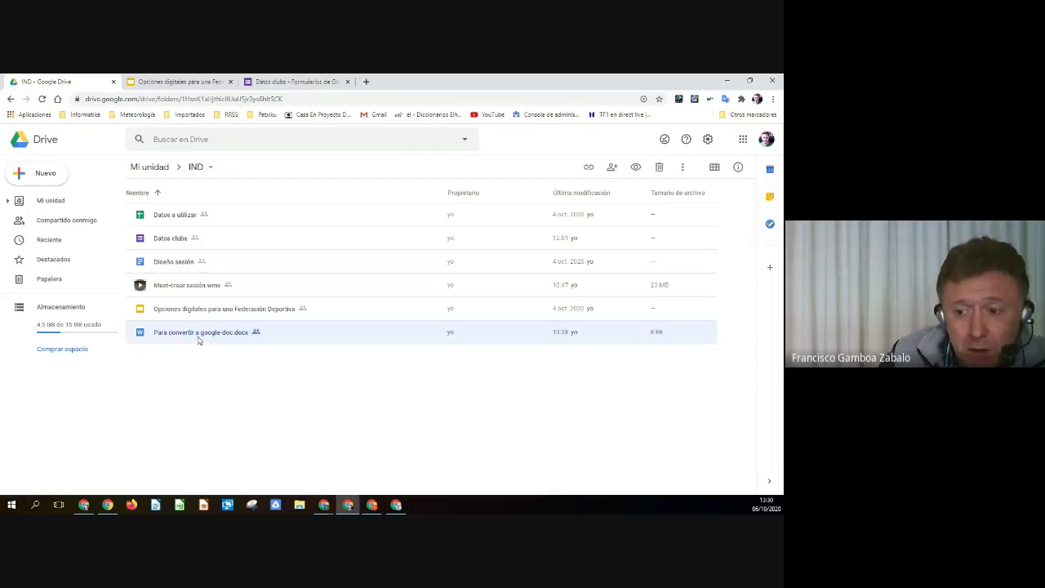
right_click(239, 345)
mouse_move(249, 252)
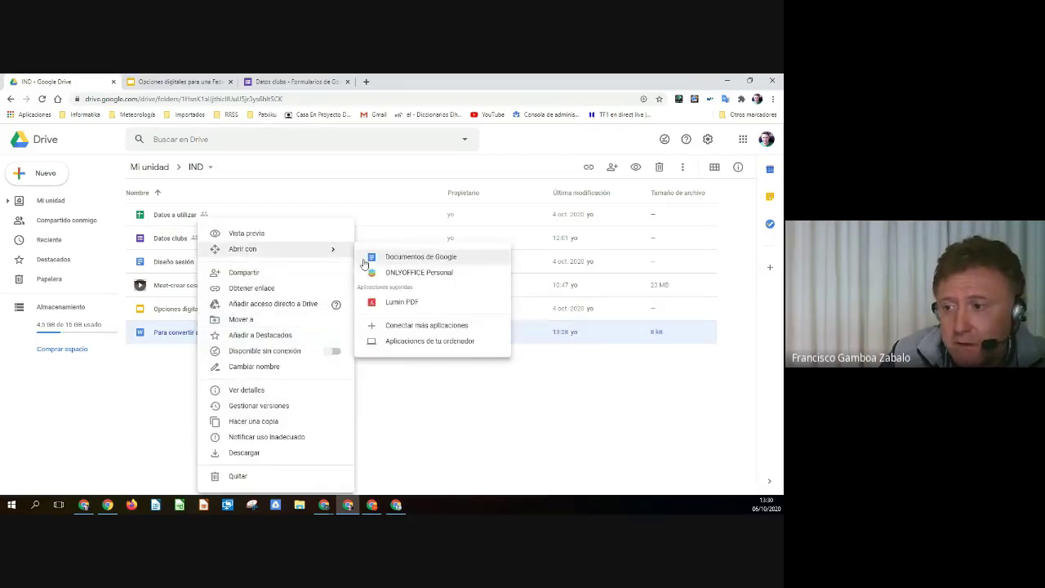
left_click(373, 260)
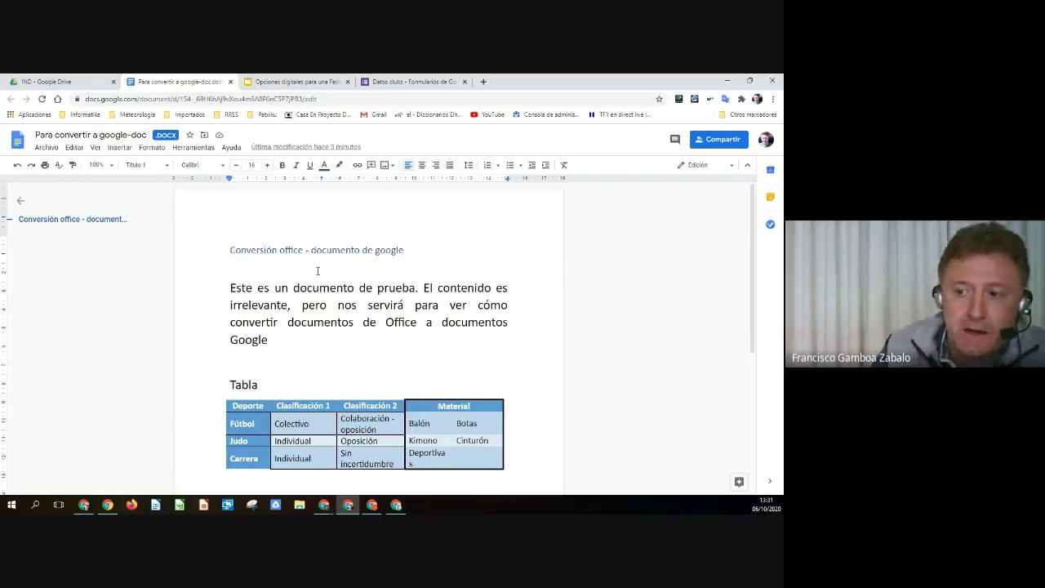
left_click(232, 82)
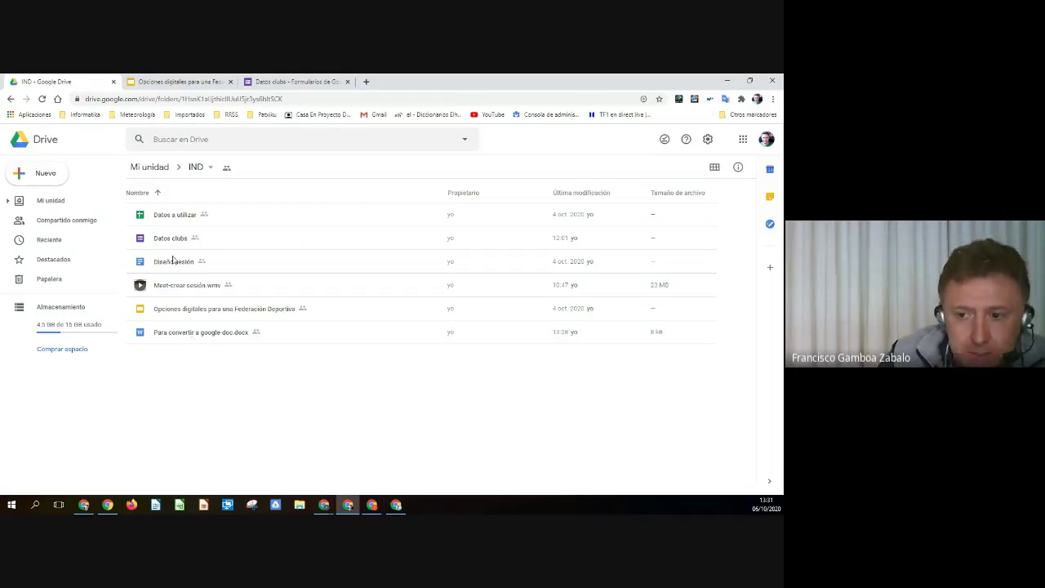
Open Para convertir a google-doc.docx with Documentos de Google and save it as a Google document.
left_click(203, 339)
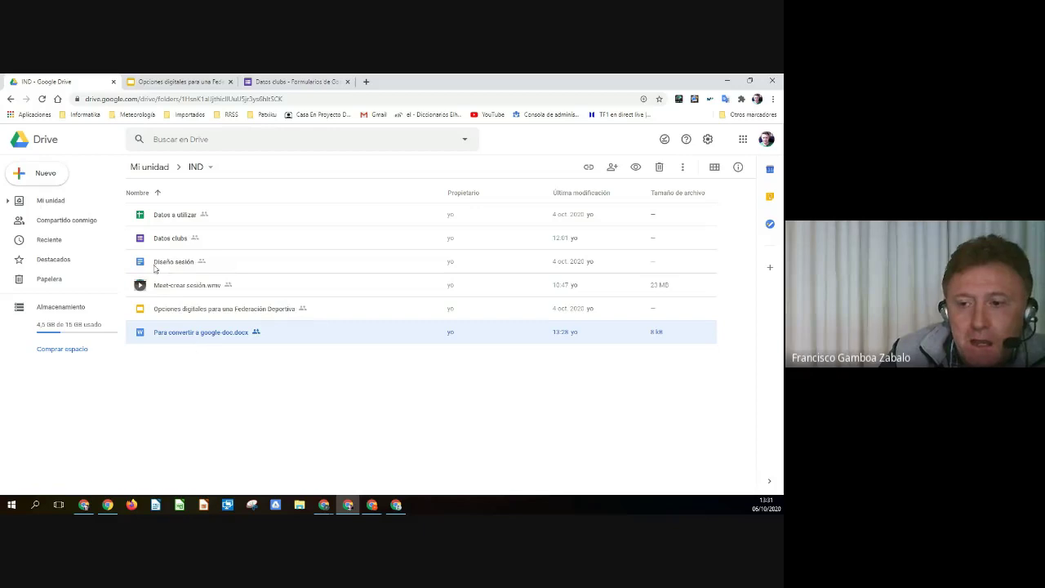
right_click(204, 337)
mouse_move(247, 252)
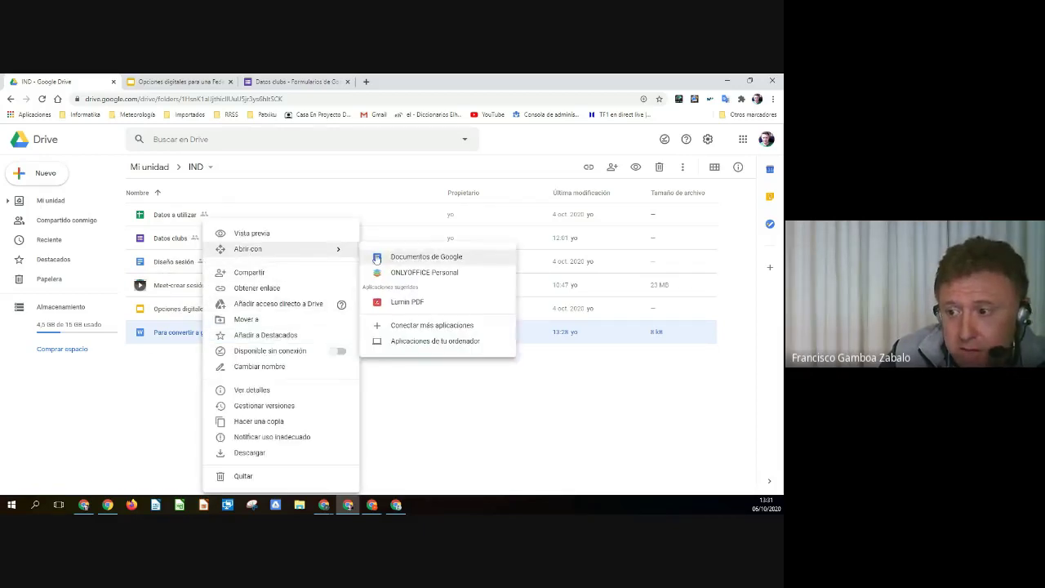
left_click(405, 259)
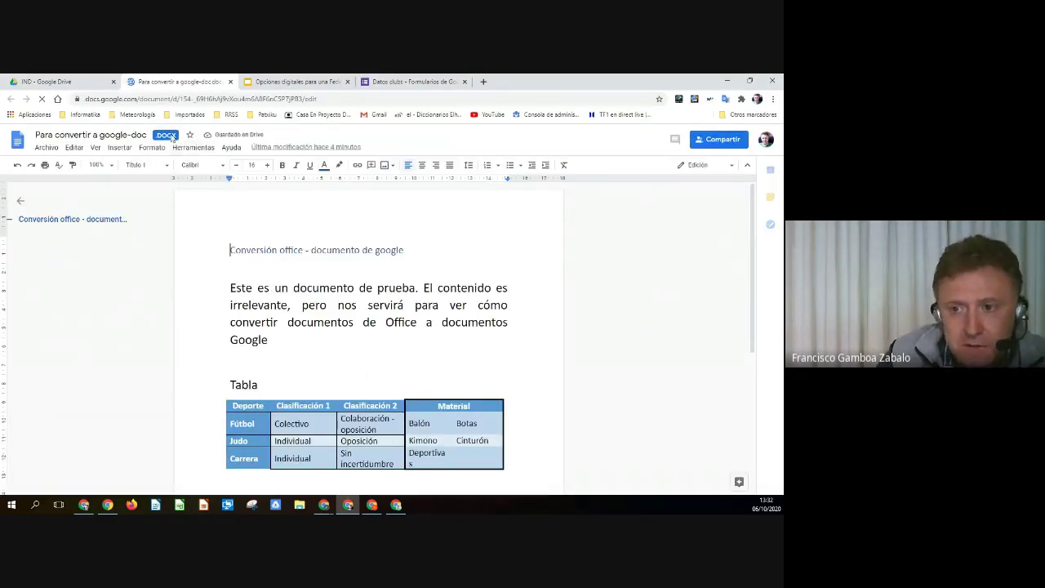
left_click(47, 148)
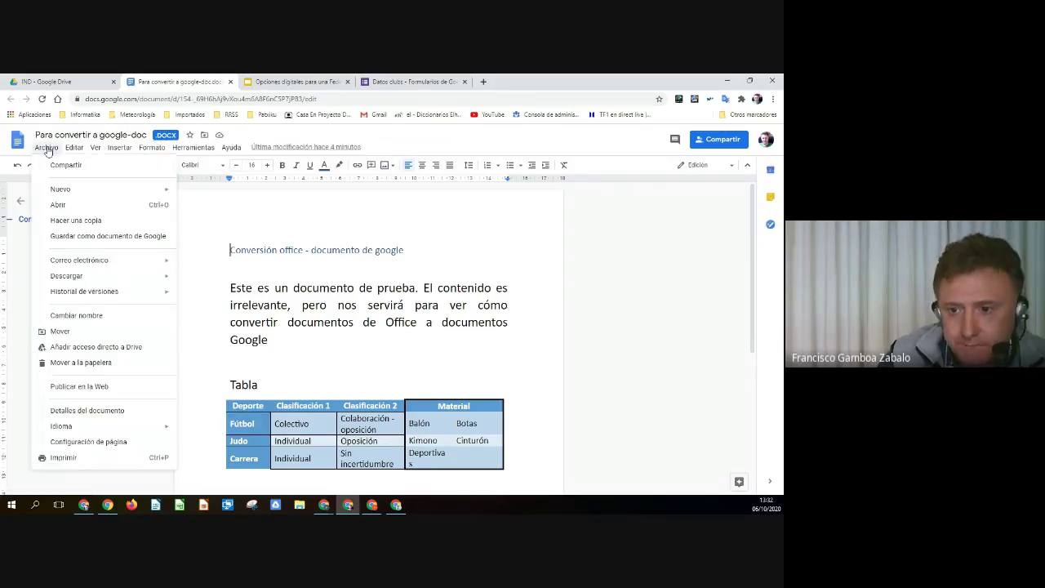
left_click(97, 237)
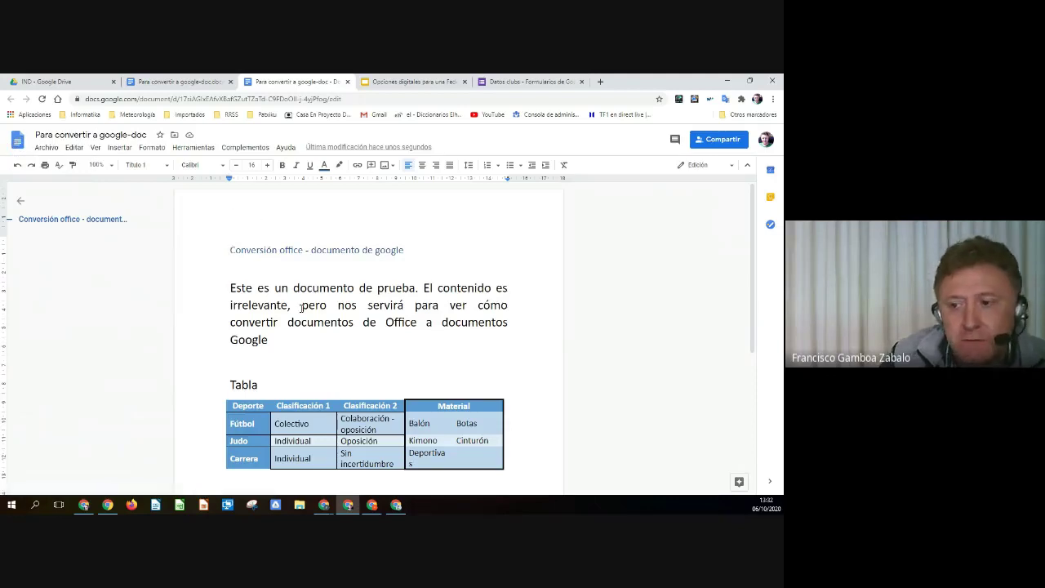
Close the converted document and the original Word document, and return to the IND folder's file list.
left_click(347, 82)
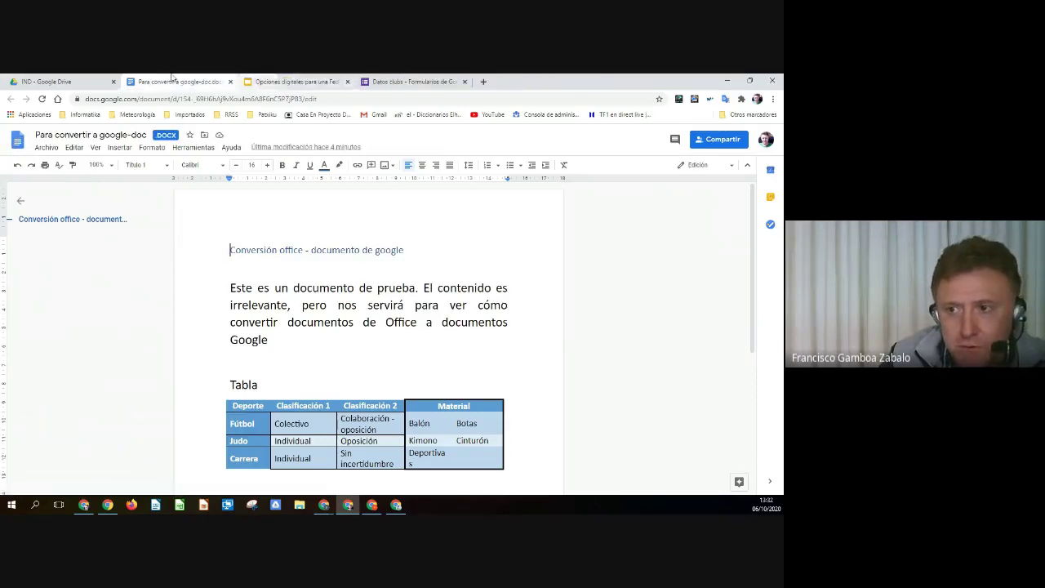
left_click(231, 82)
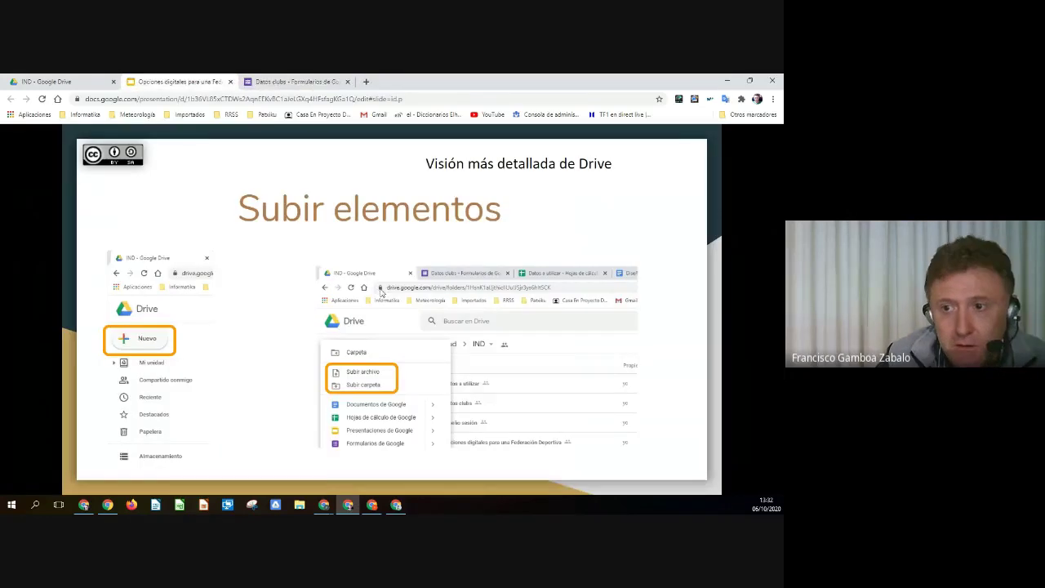
left_click(45, 81)
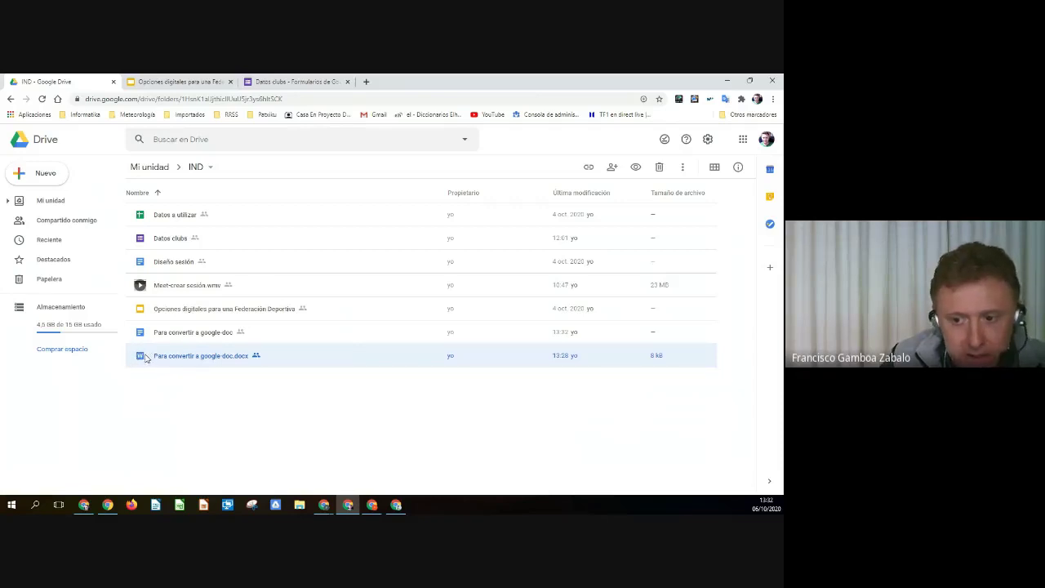
Delete the original Word file Para convertir a google-doc.docx from the IND folder.
left_click(147, 384)
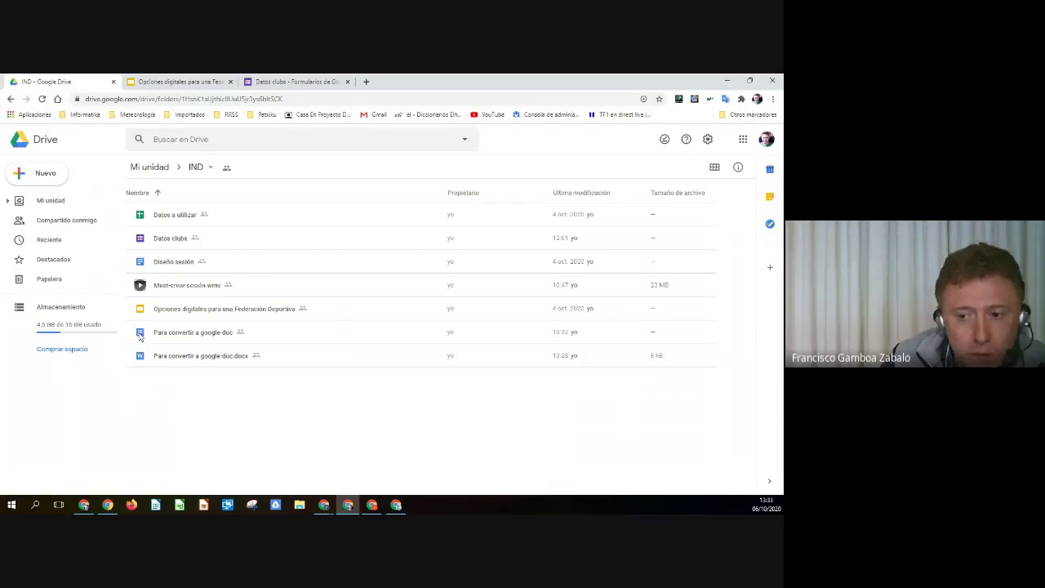
mouse_move(654, 337)
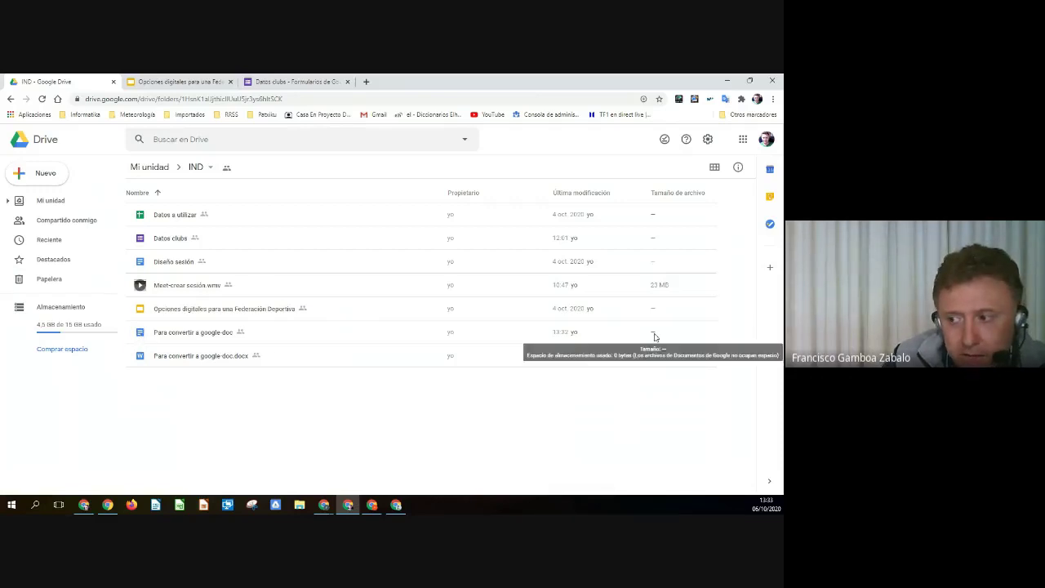
left_click(182, 360)
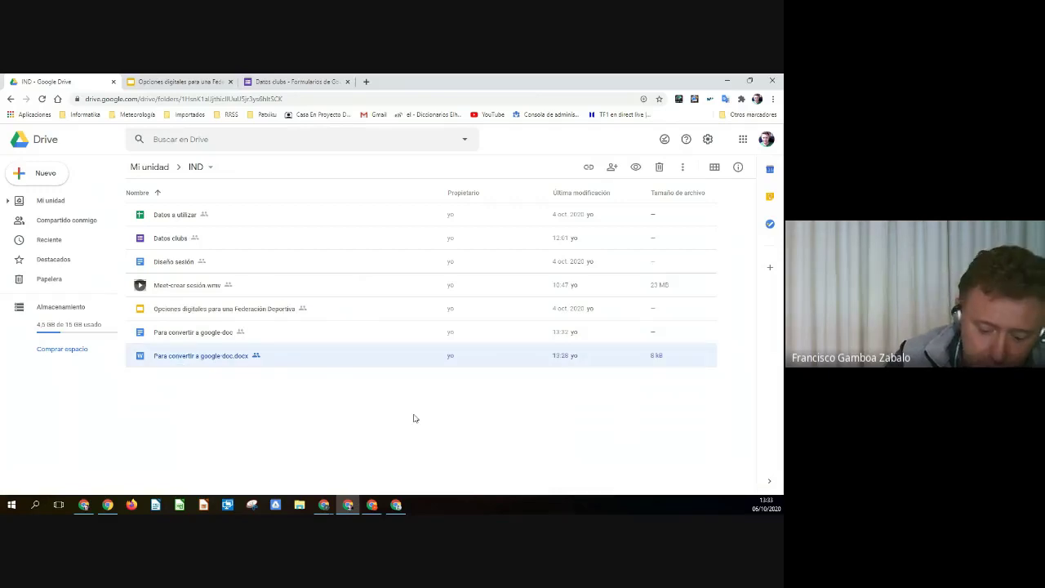
key("Delete")
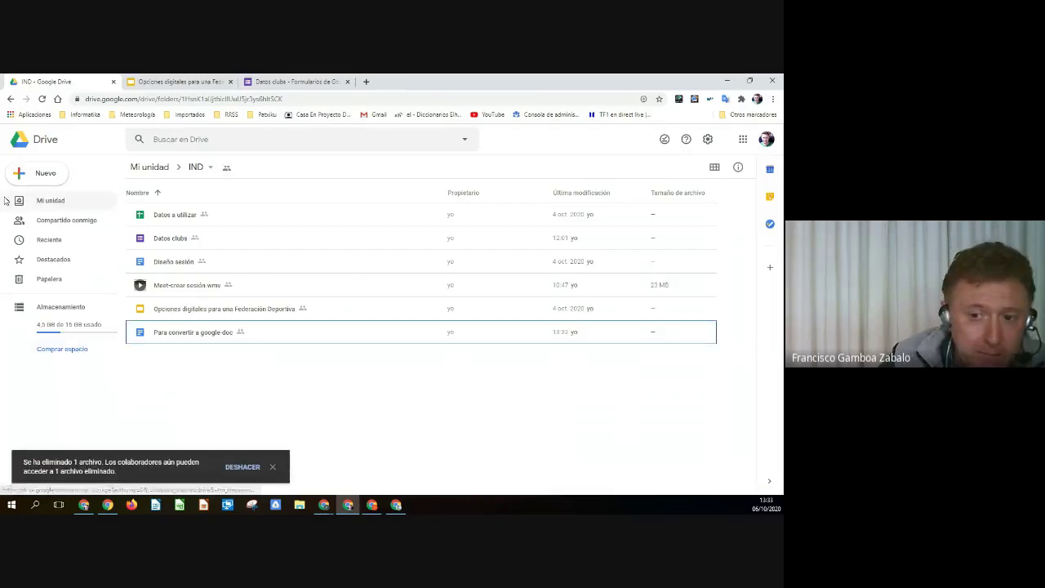
Open the Papelera and empty it permanently.
left_click(49, 281)
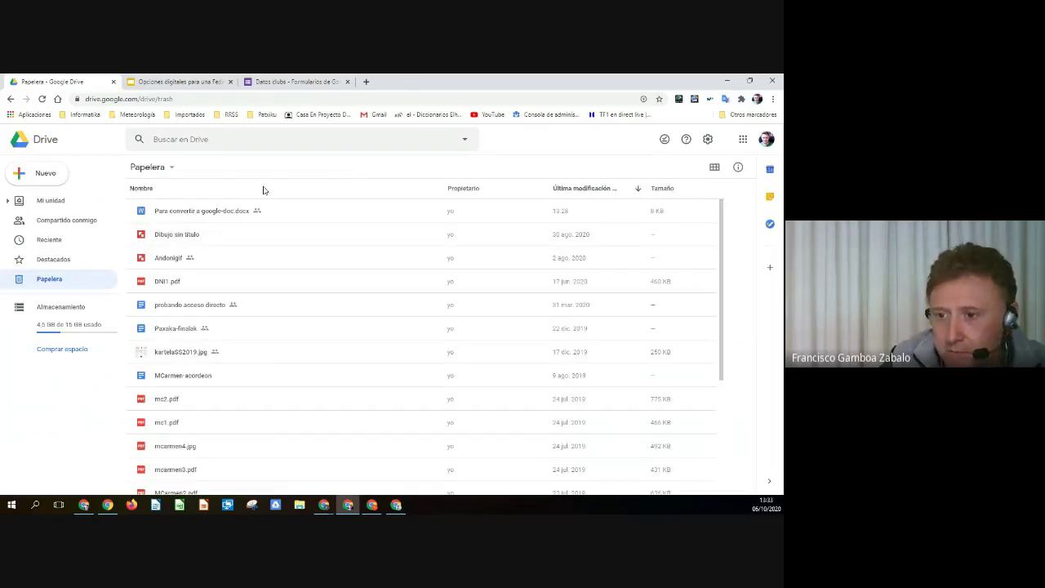
left_click(169, 167)
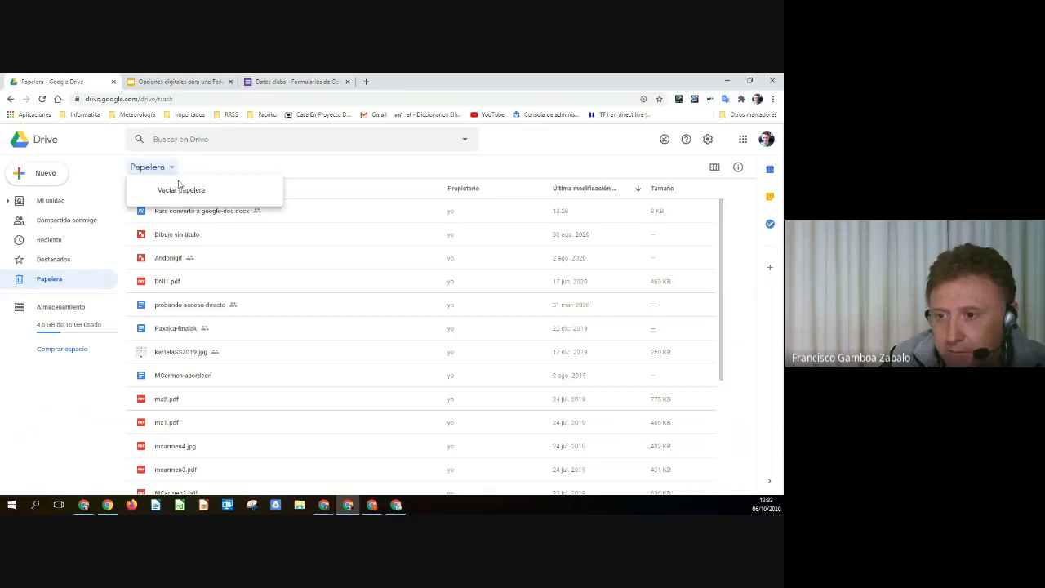
left_click(192, 191)
left_click(400, 344)
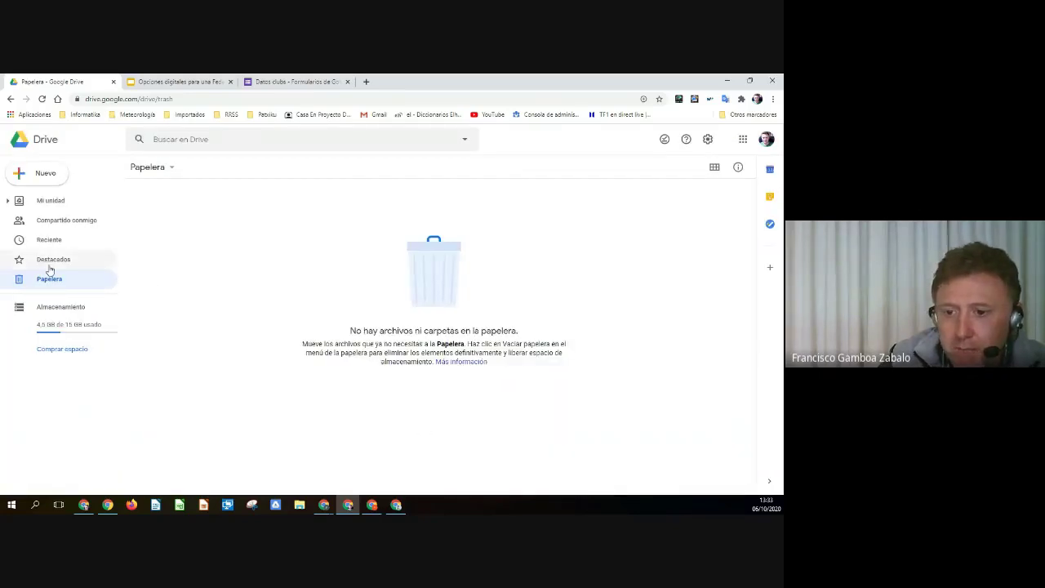
Return to Mi unidad and open the IND folder from the Destacados list.
left_click(51, 200)
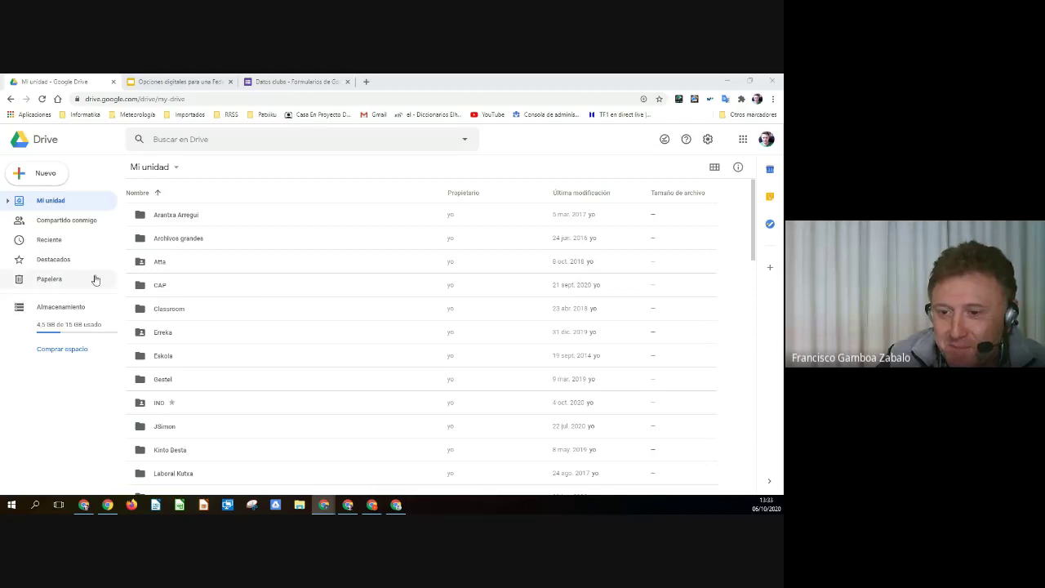
left_click(52, 261)
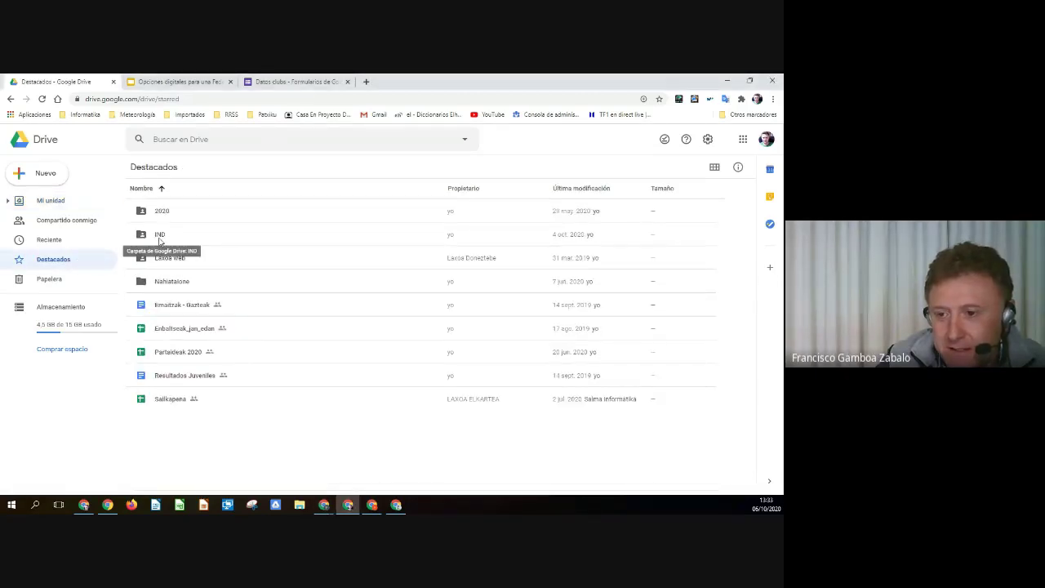
double_click(159, 236)
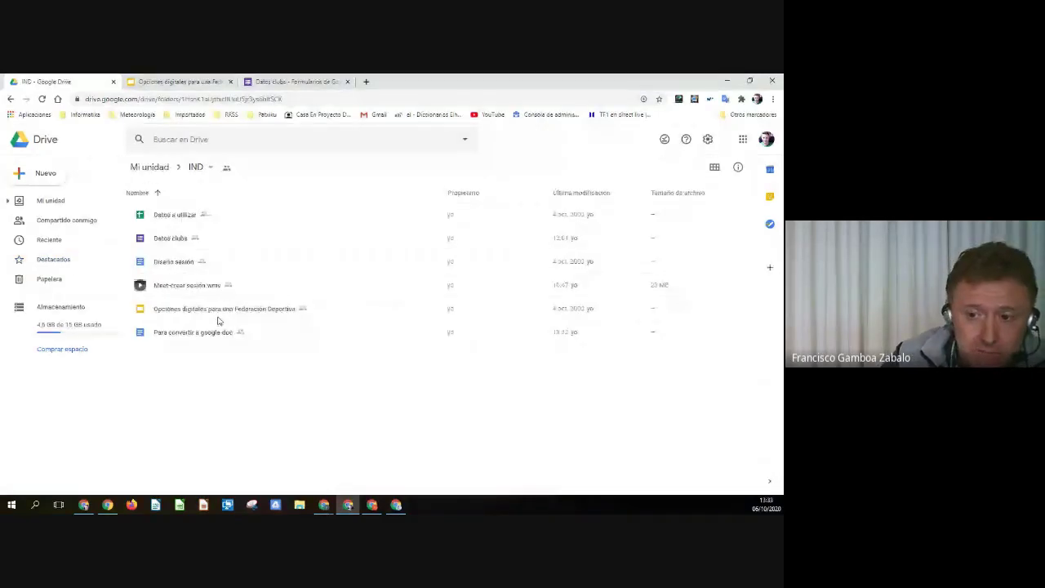
Open the converted Para convertir a google-doc document, close it, and switch to the Opciones digitales presentation.
double_click(155, 334)
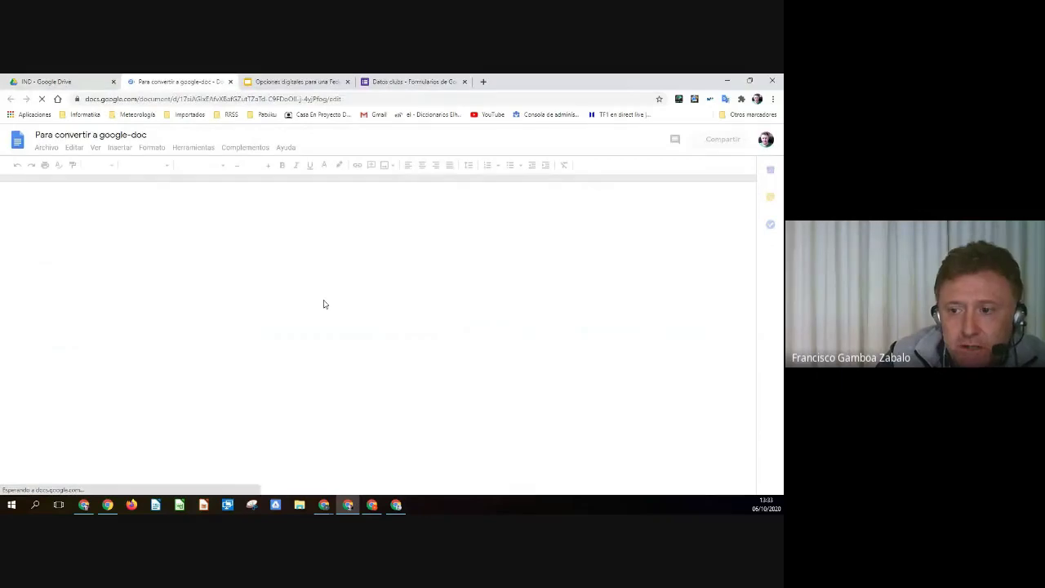
left_click(231, 82)
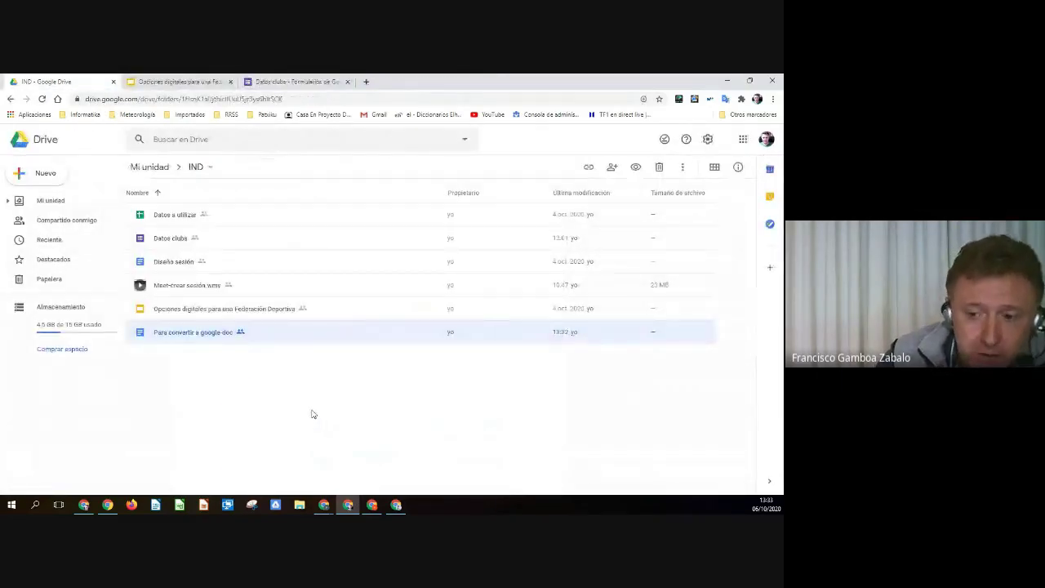
left_click(230, 357)
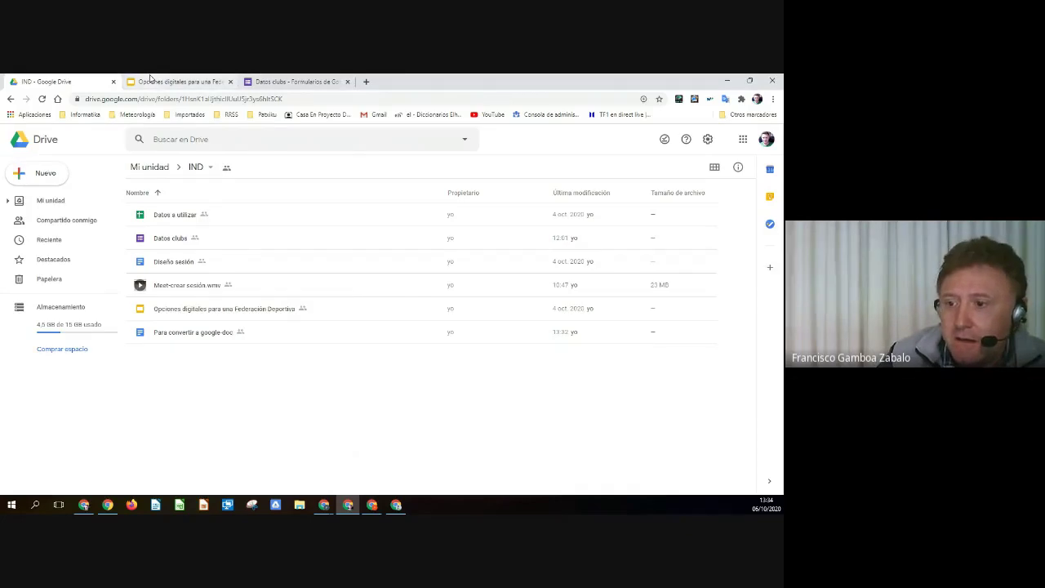
left_click(175, 82)
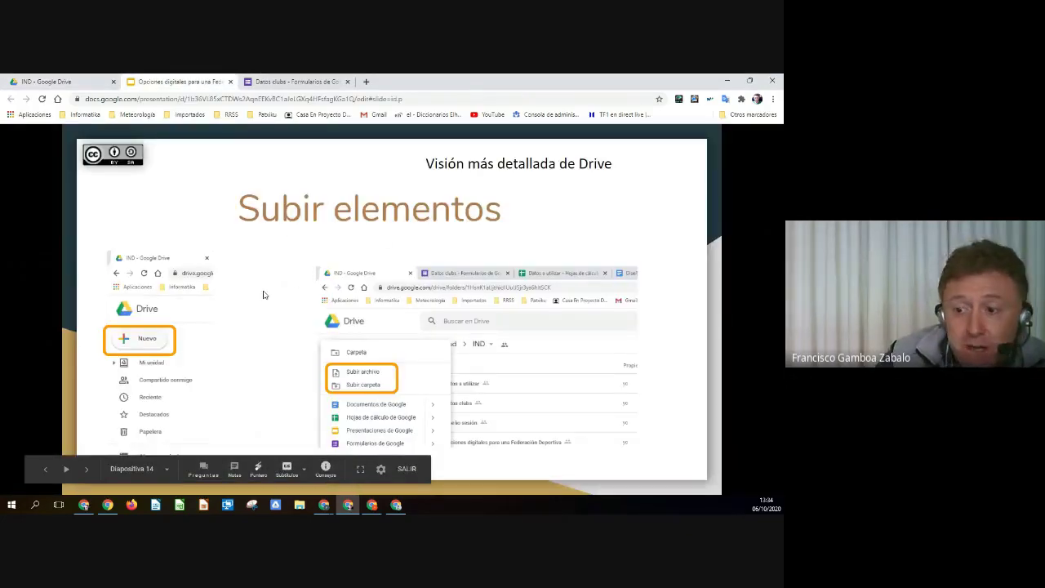
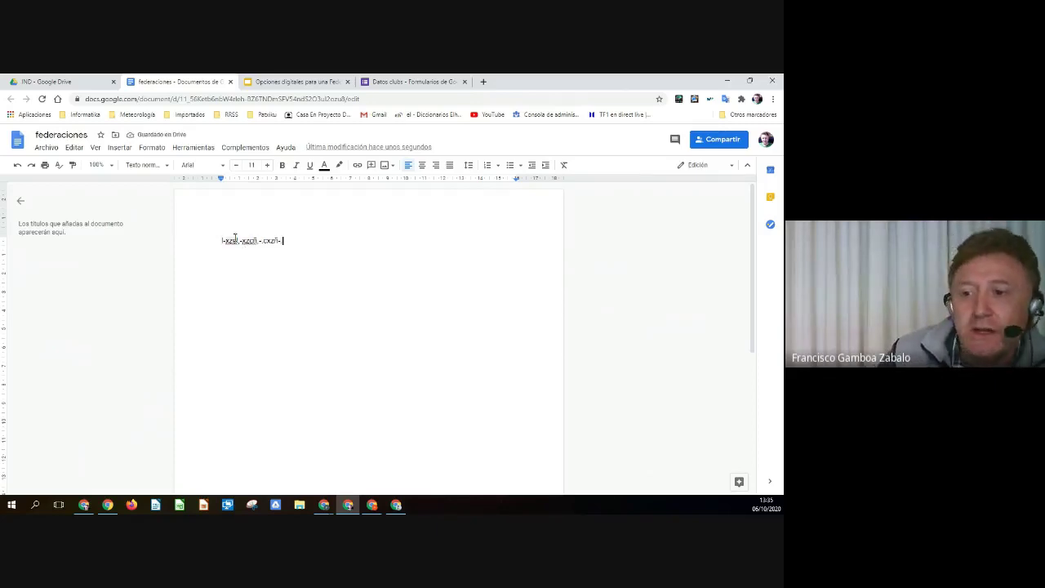
Search the web for sunbilla images to insert after the text in the federaciones document.
left_click_drag(222, 241, 289, 242)
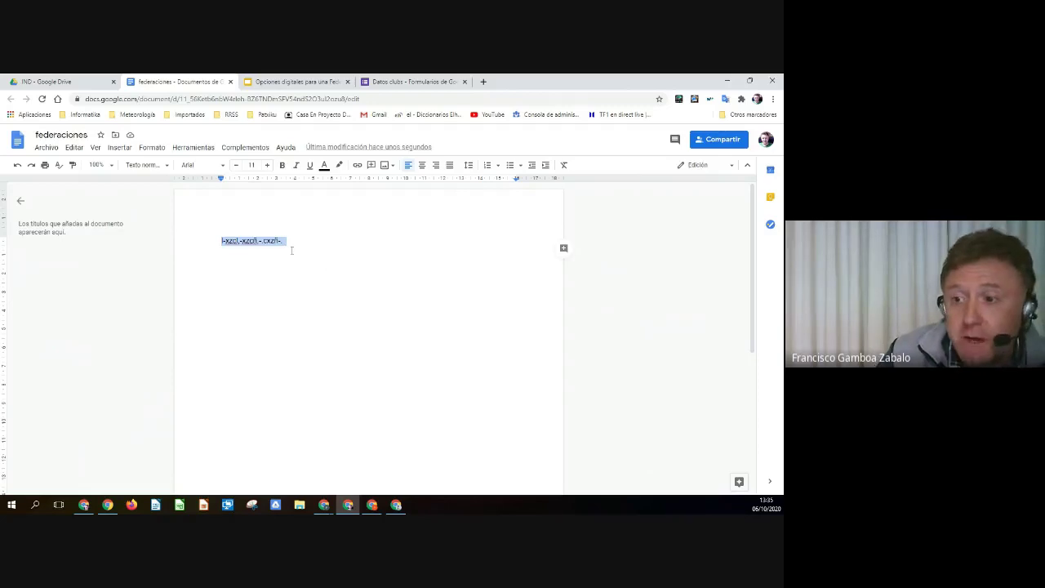
left_click(291, 250)
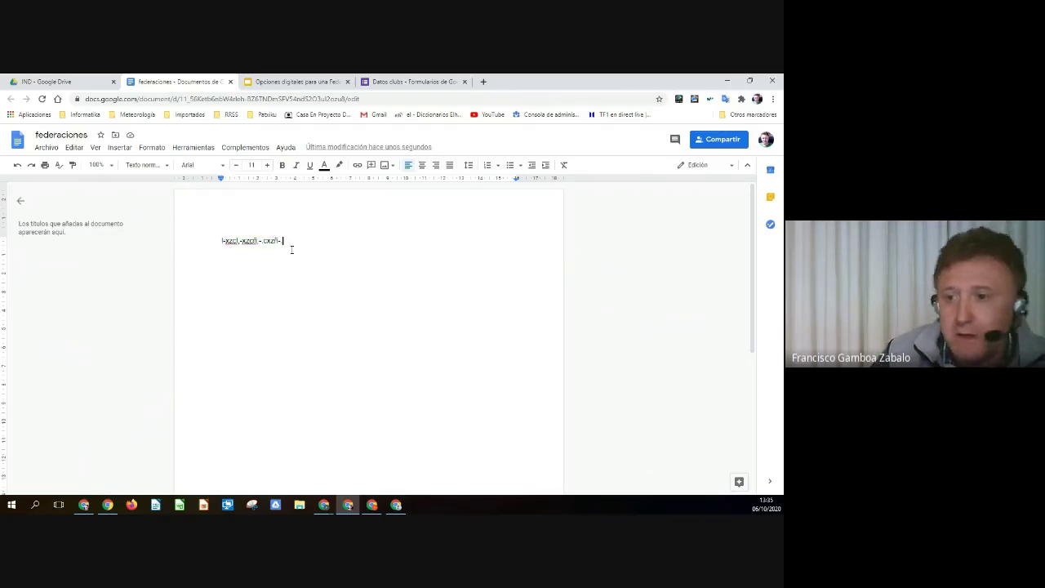
left_click(121, 147)
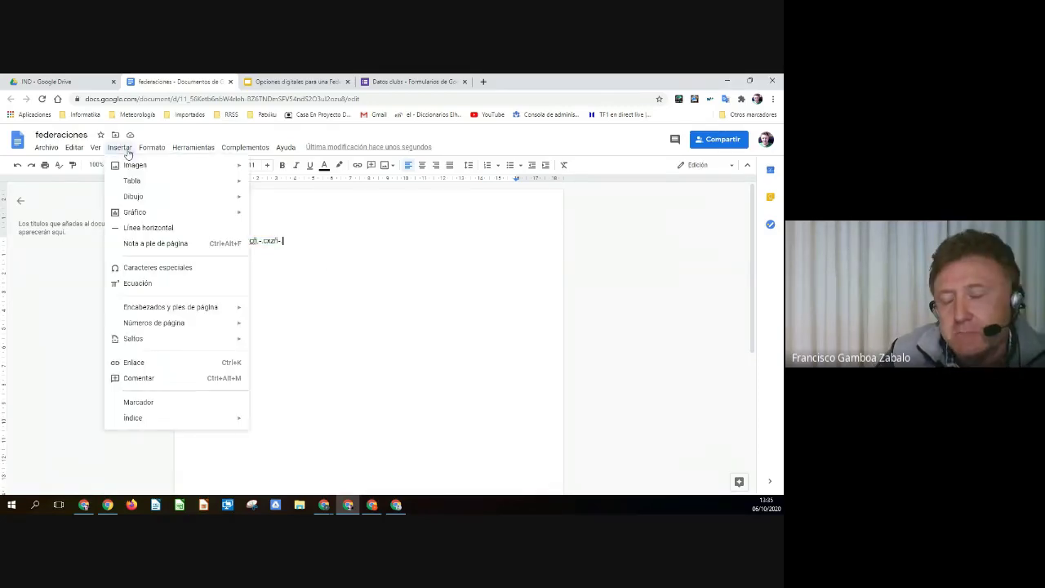
mouse_move(137, 166)
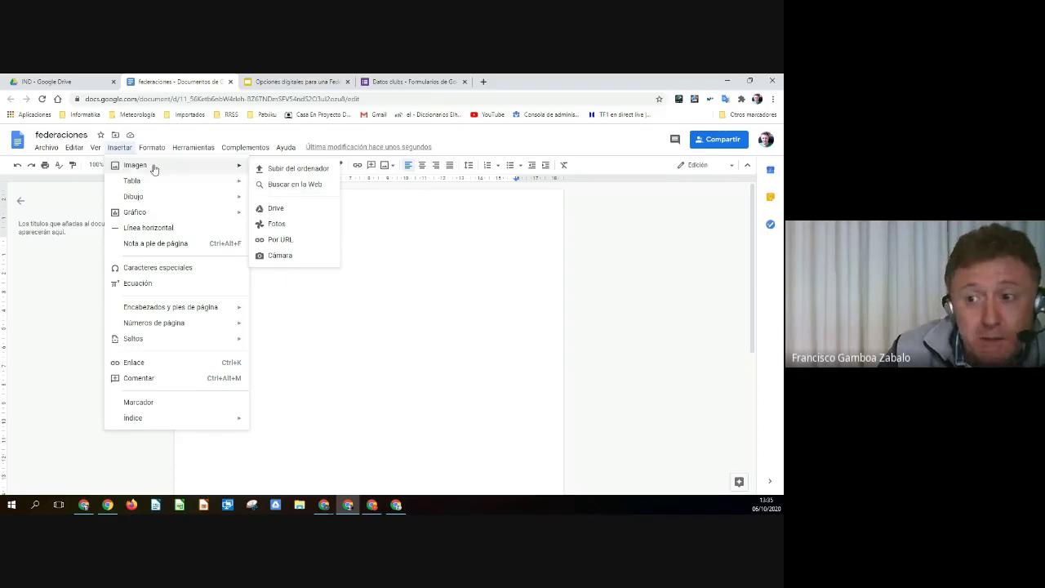
left_click(298, 185)
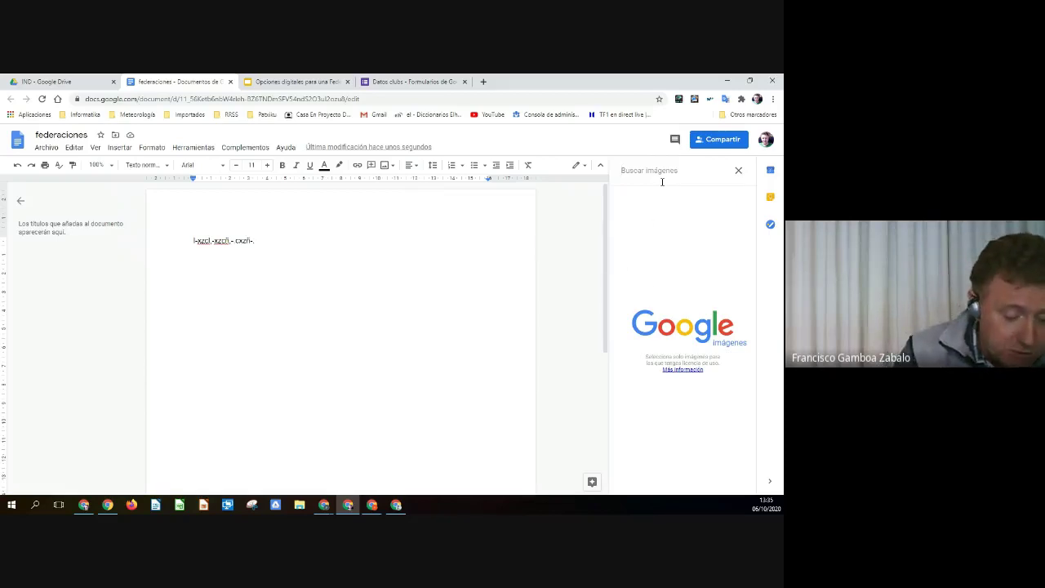
type("d")
key("BackSpace")
type("s")
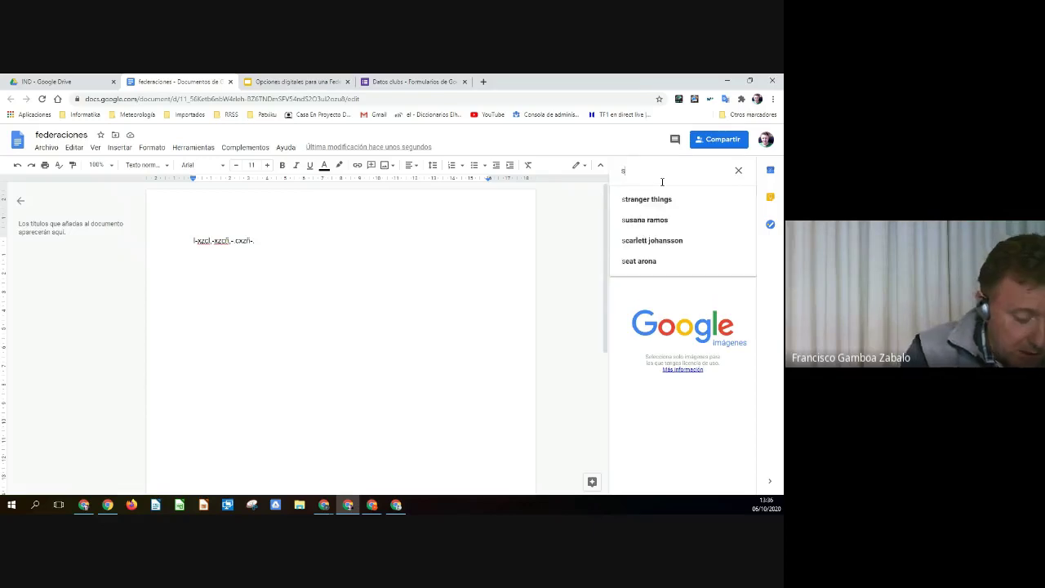
type("unbilla")
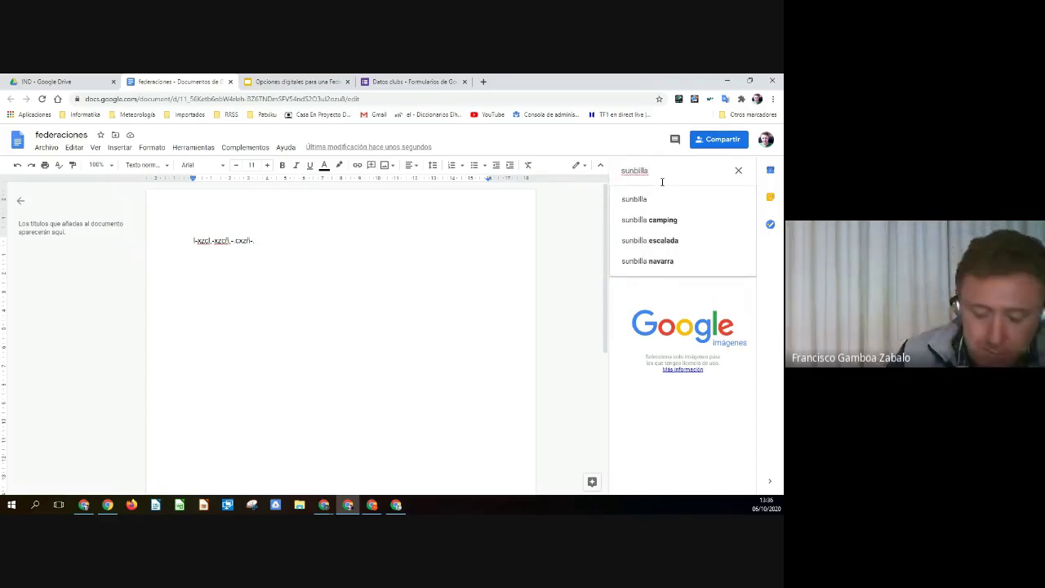
key("Return")
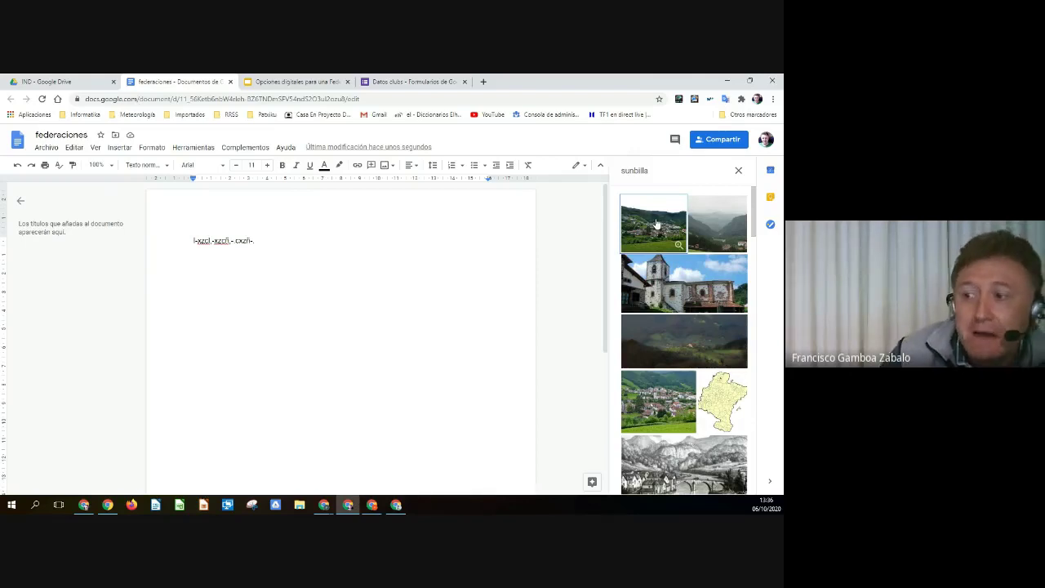
Insert the first sunbilla image result into the federaciones document, shrink it slightly, and close the document.
left_click_drag(656, 223, 253, 310)
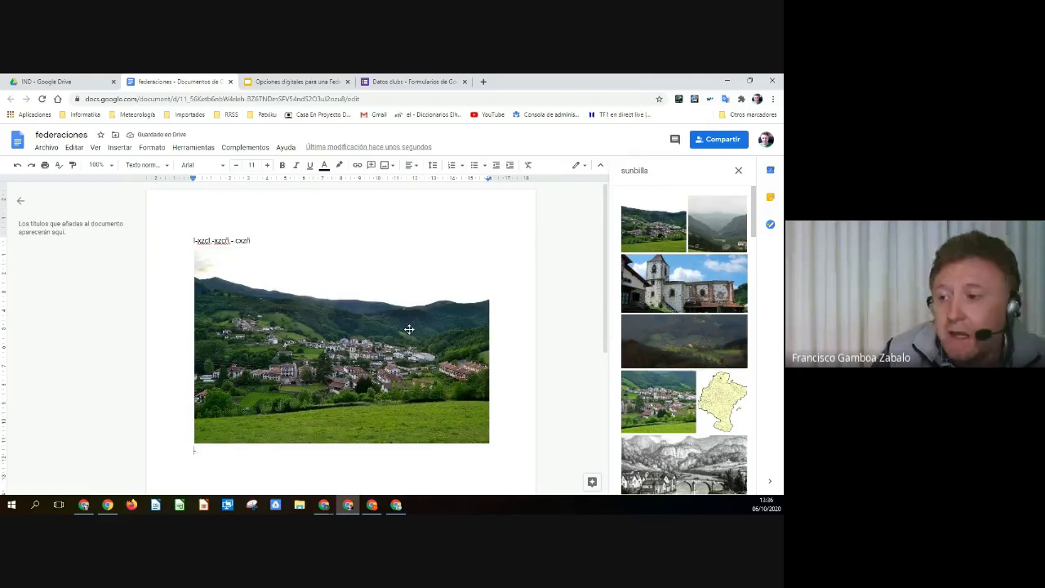
left_click(410, 329)
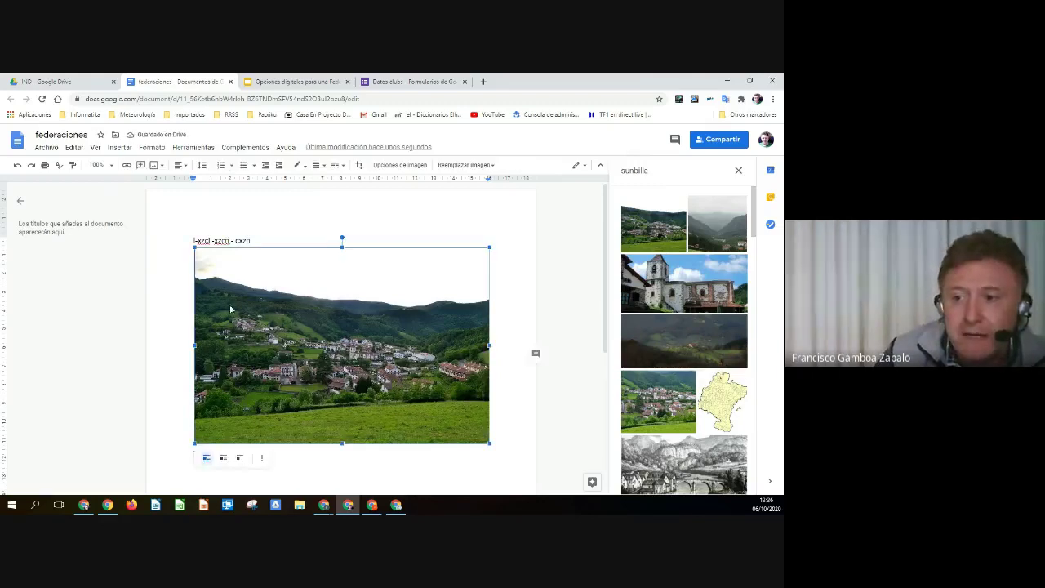
left_click_drag(226, 284, 226, 282)
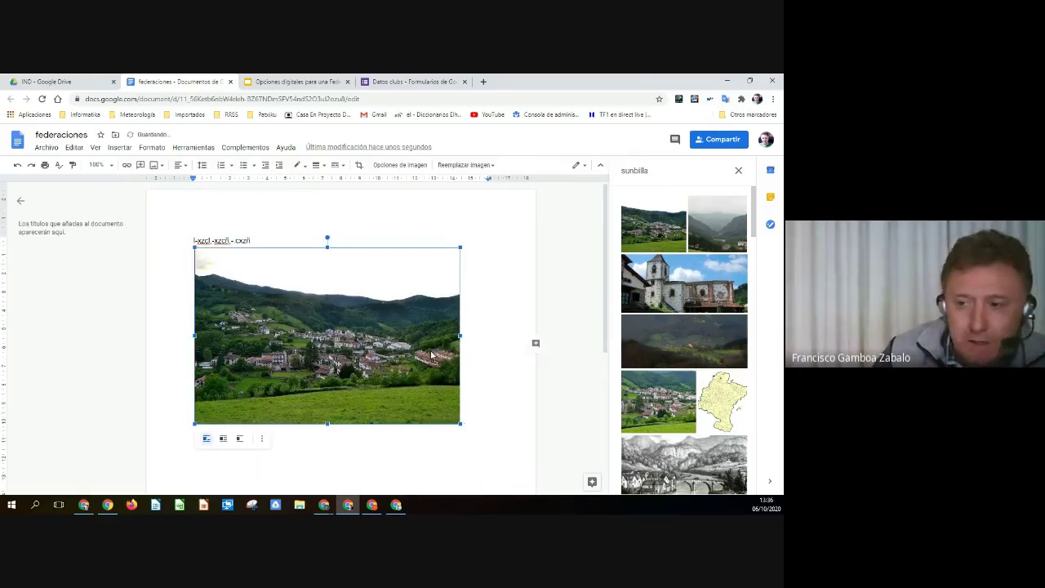
left_click(470, 344)
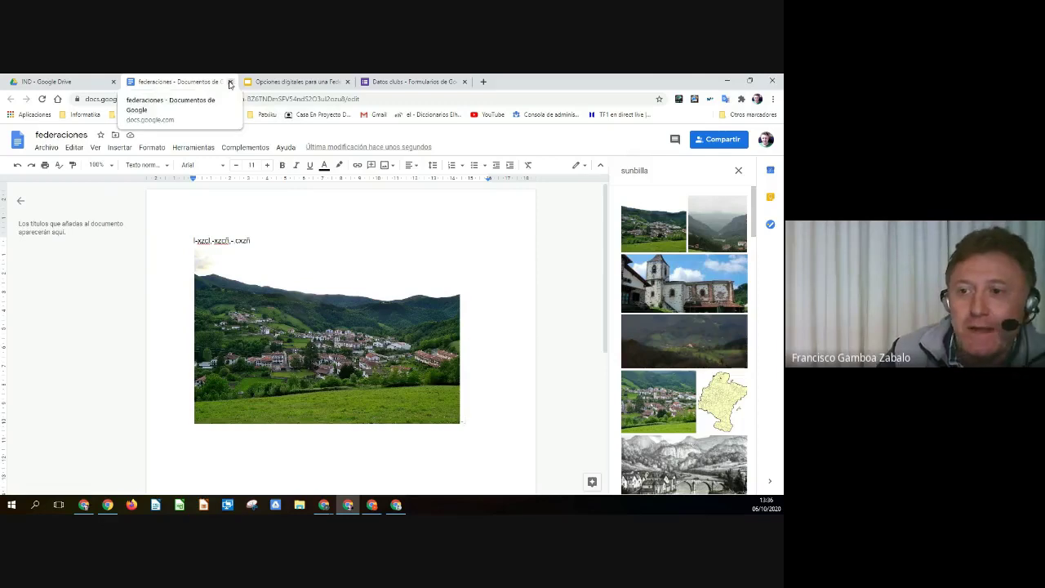
left_click(230, 82)
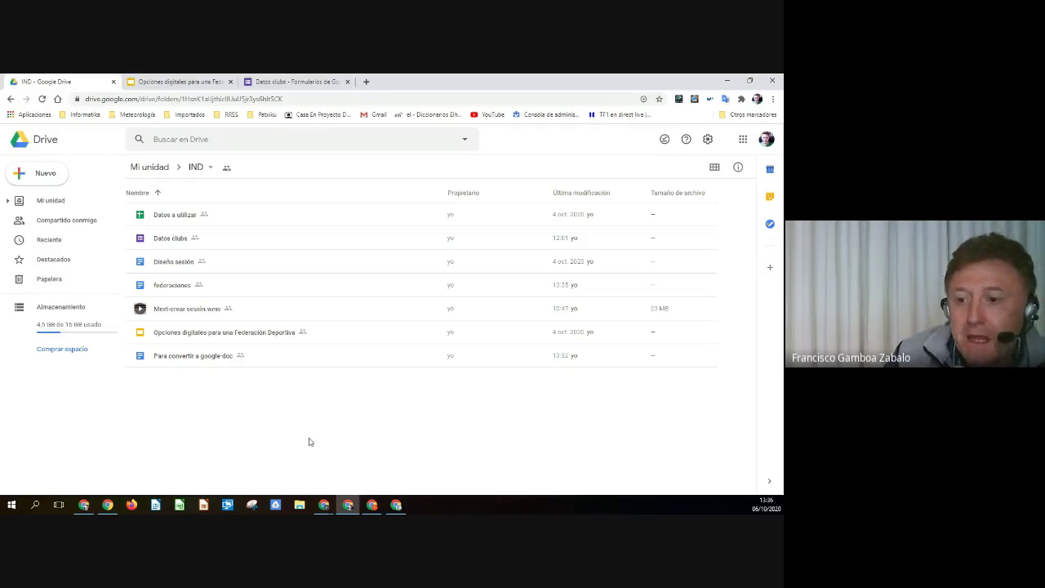
left_click(41, 173)
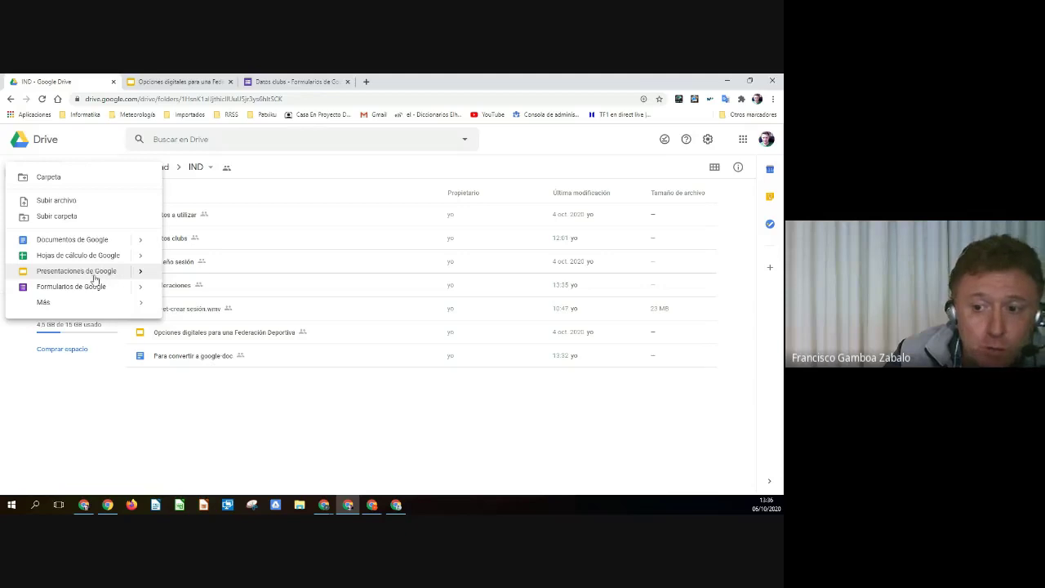
mouse_move(141, 243)
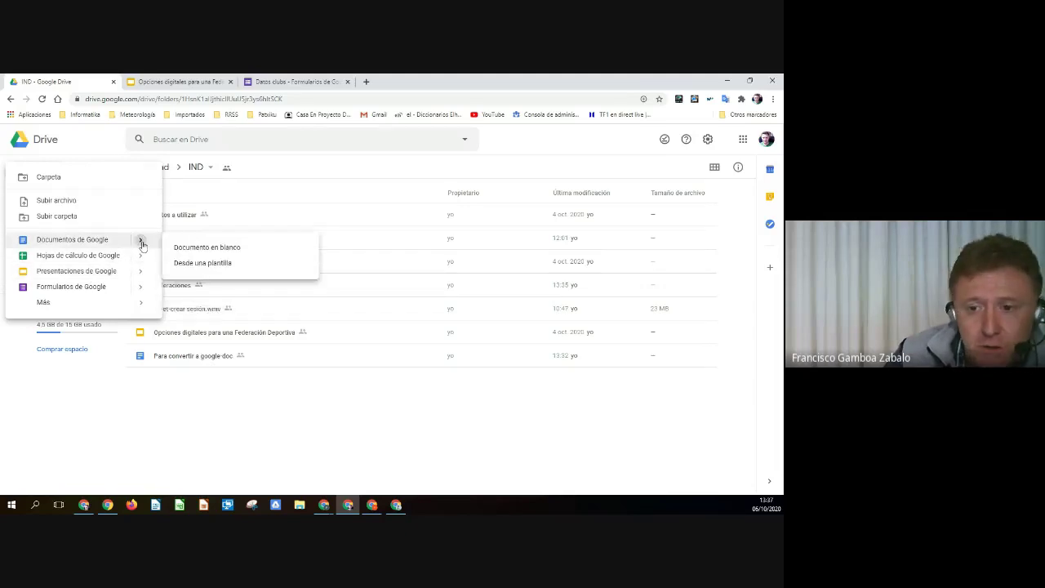
mouse_move(139, 271)
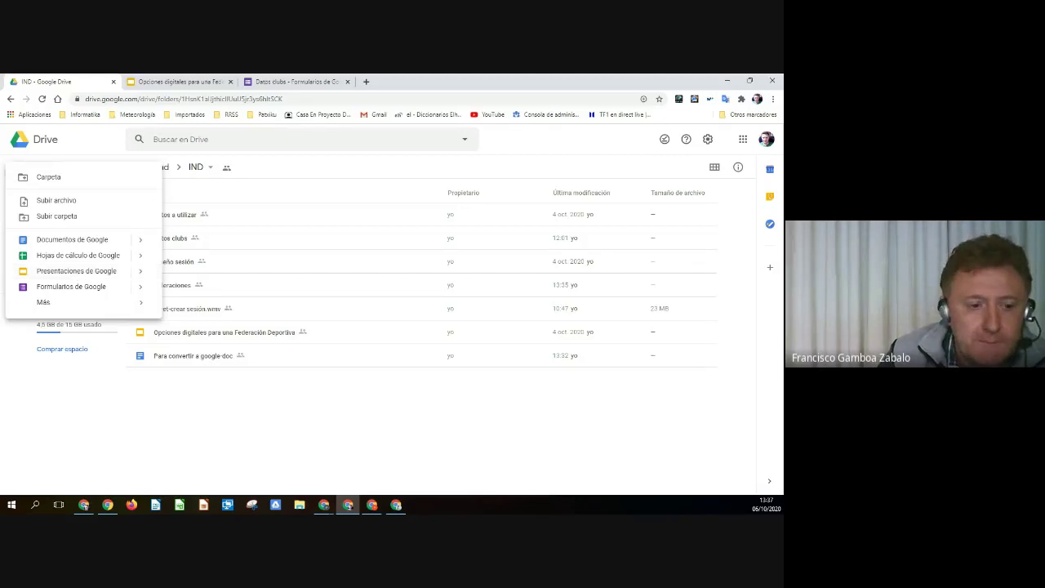
left_click(201, 399)
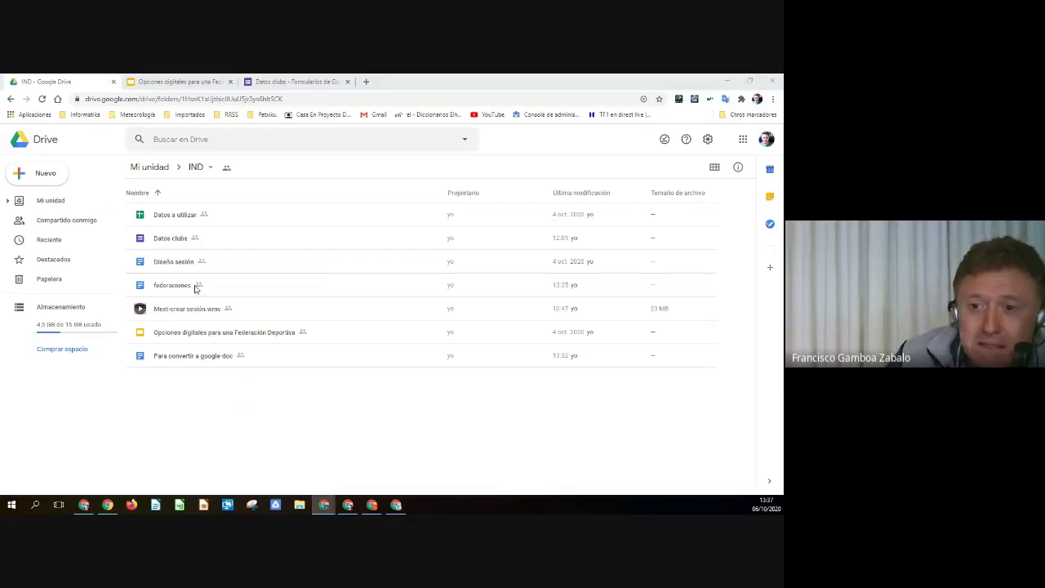
Create a blank Google form in the shared IND folder, accepting the folder's sharing permissions, and close the new form.
left_click(37, 171)
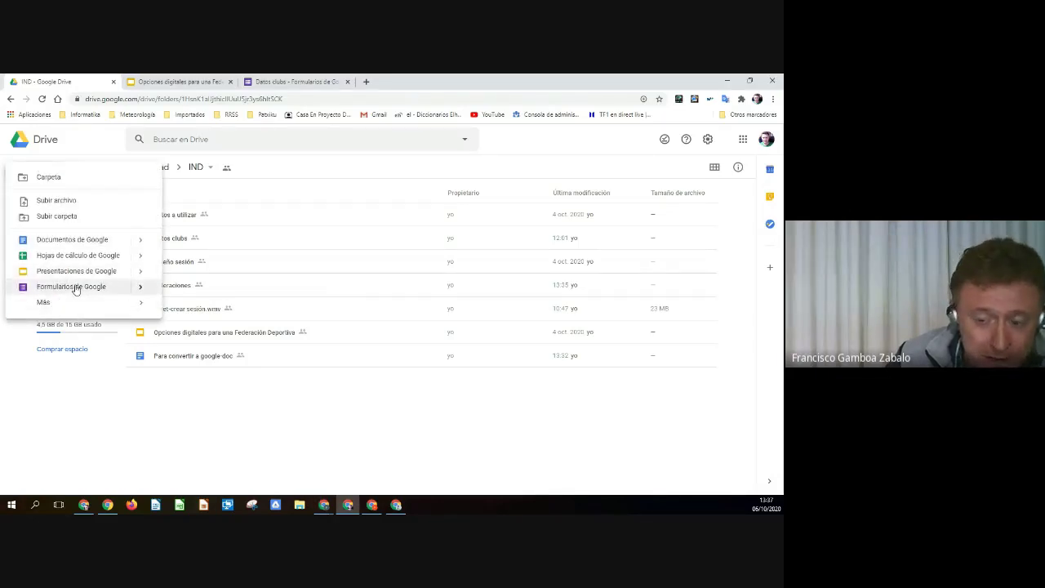
mouse_move(84, 289)
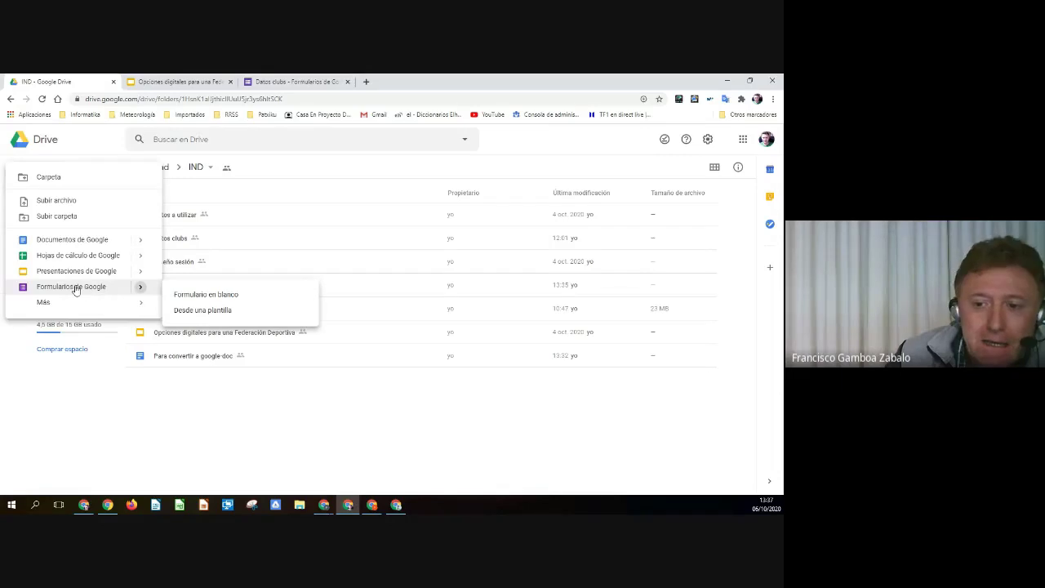
left_click(74, 287)
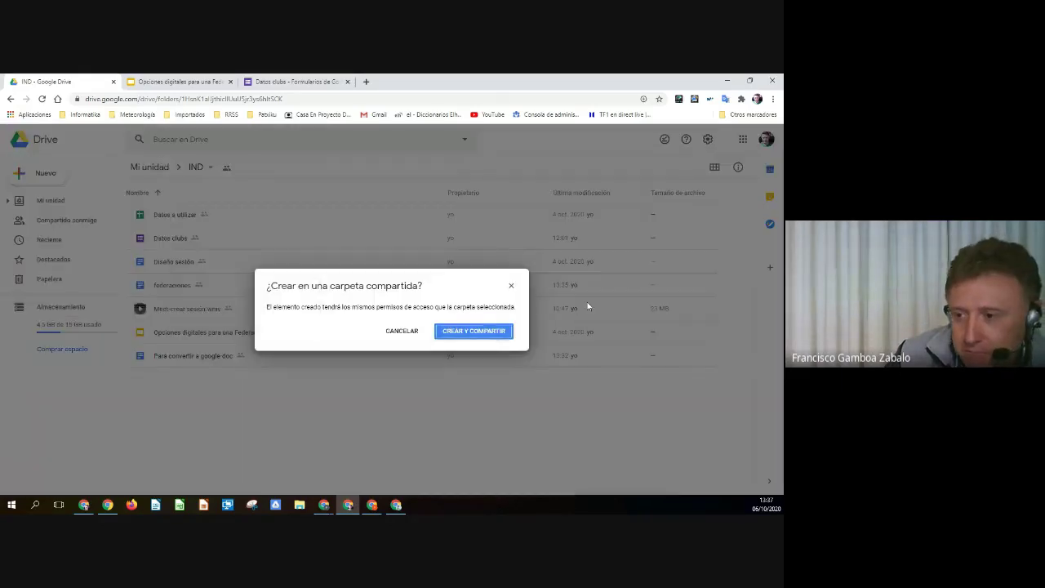
left_click(475, 332)
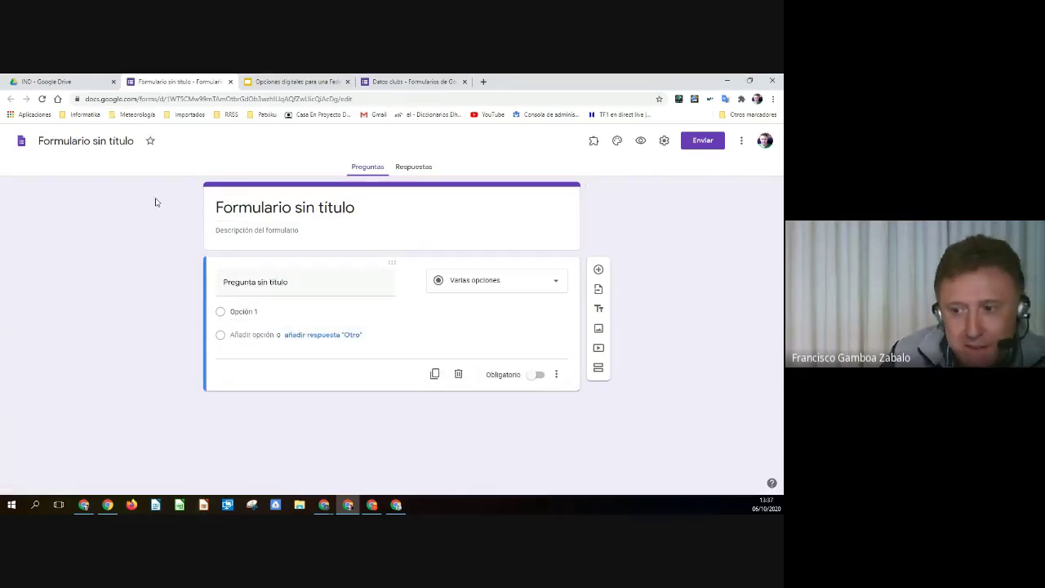
left_click(231, 81)
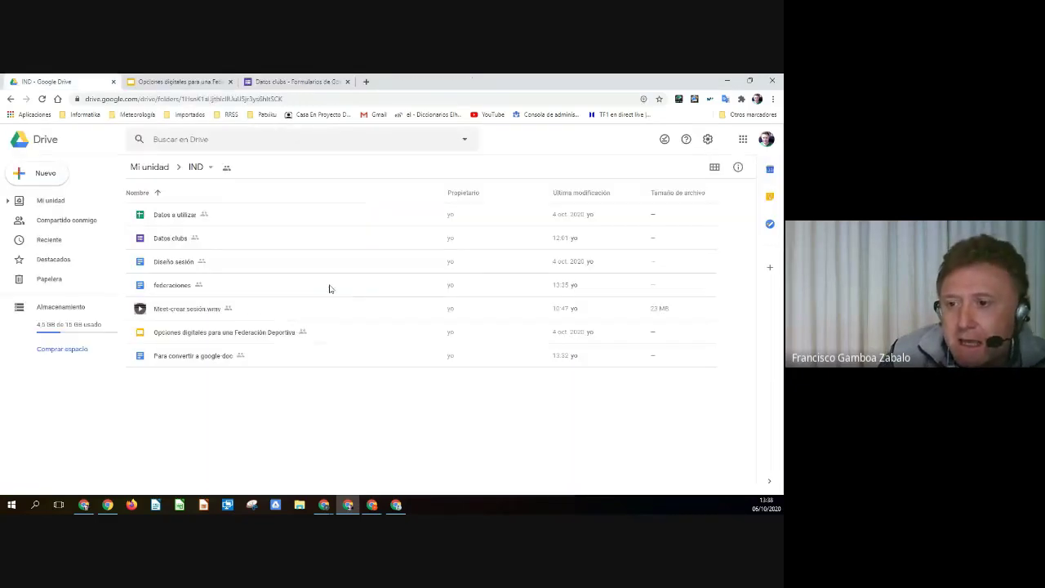
Switch to the Datos clubs form and review its questions, from the e-mail address field to the Junta Directiva section.
left_click(298, 85)
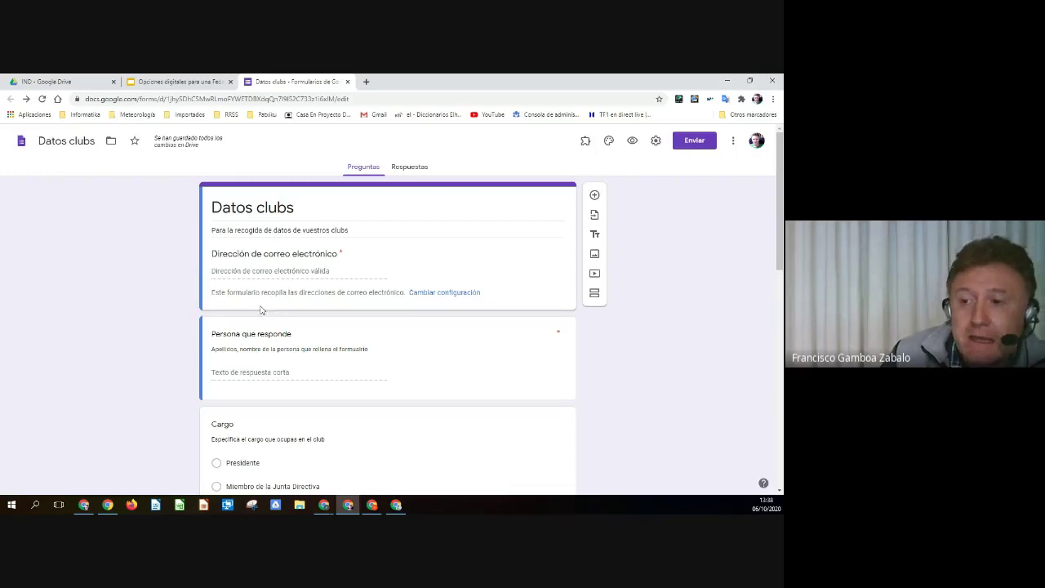
scroll(201, 260, "down", 2)
scroll(212, 262, "down", 1)
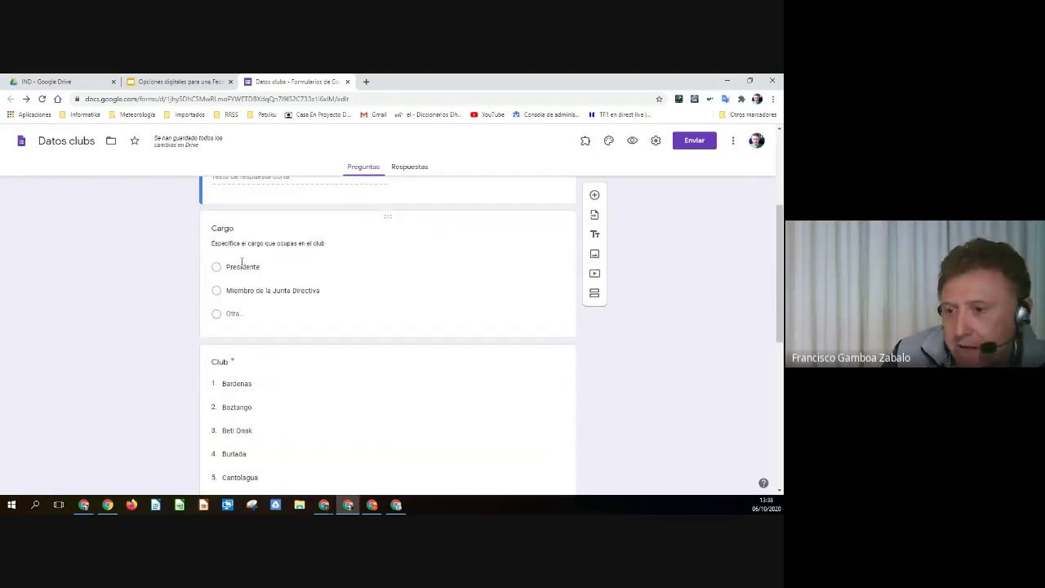
scroll(263, 280, "up", 2)
scroll(263, 280, "up", 1)
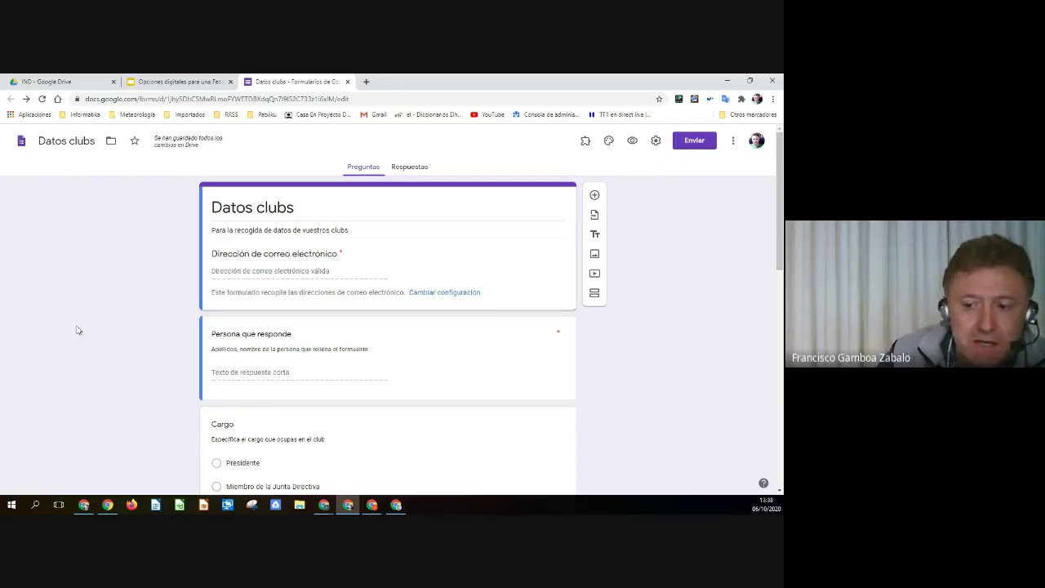
scroll(77, 330, "down", 3)
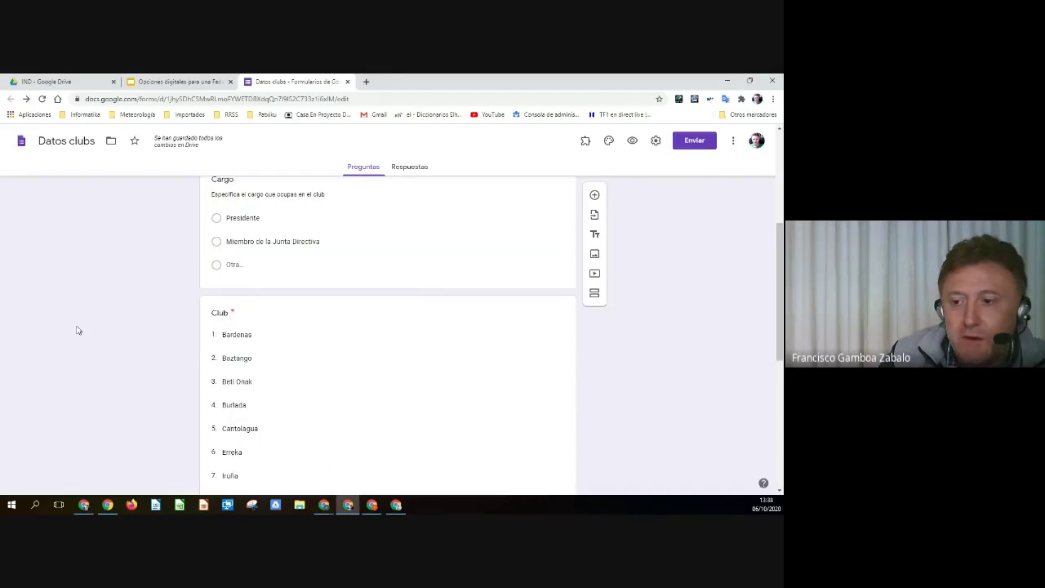
scroll(78, 330, "down", 3)
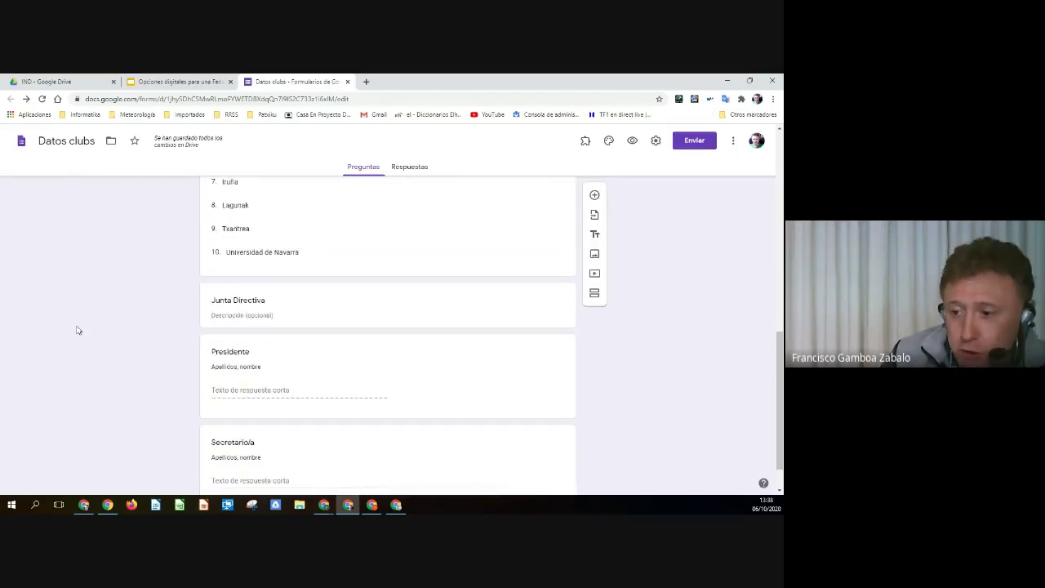
scroll(77, 330, "down", 1)
scroll(77, 330, "up", 8)
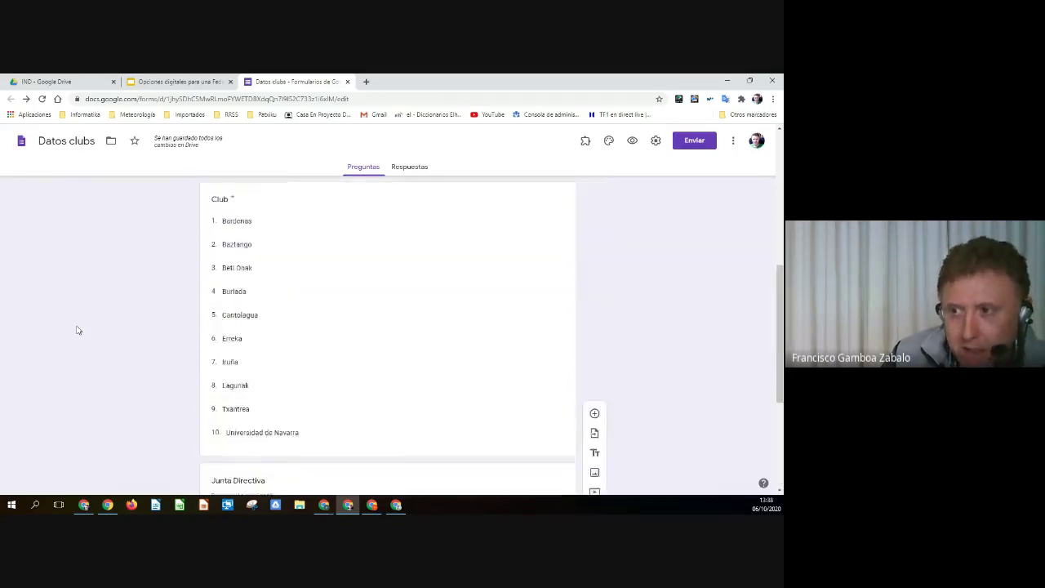
scroll(78, 330, "up", 5)
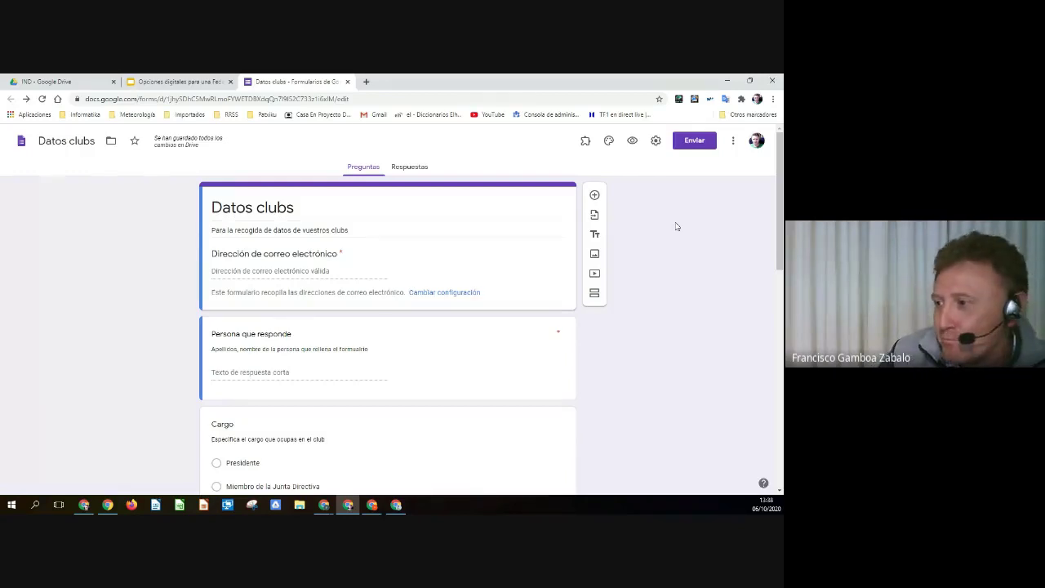
Preview the Datos clubs form as a respondent, check its questions and the list of Club options, and close the preview.
left_click(632, 142)
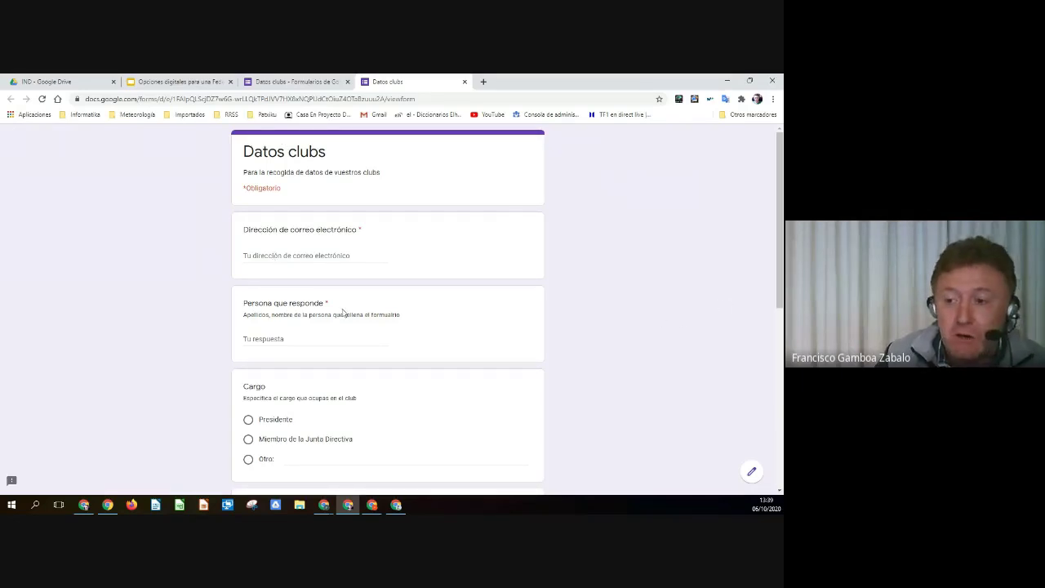
scroll(343, 312, "down", 1)
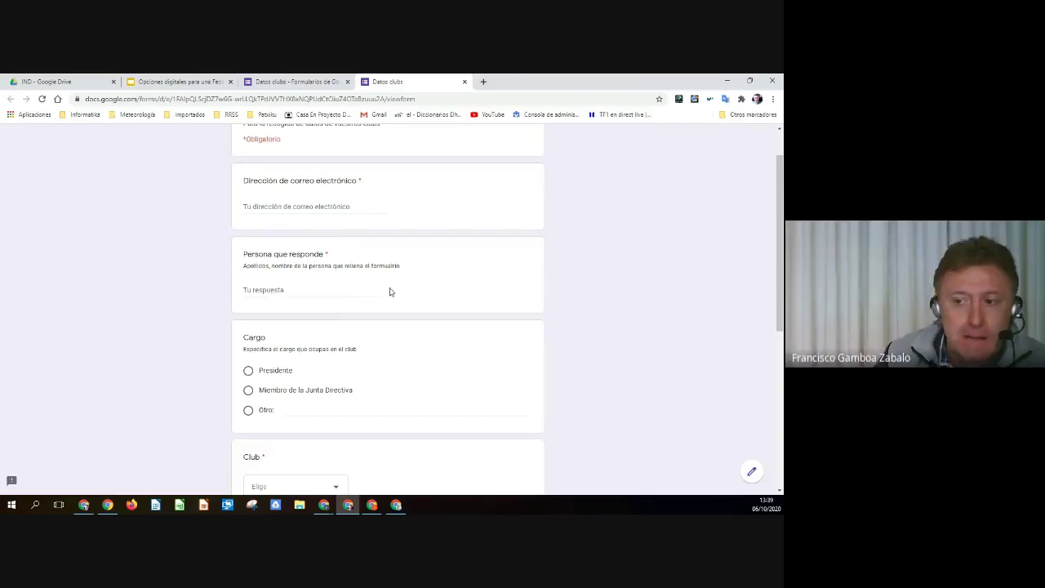
scroll(390, 291, "down", 2)
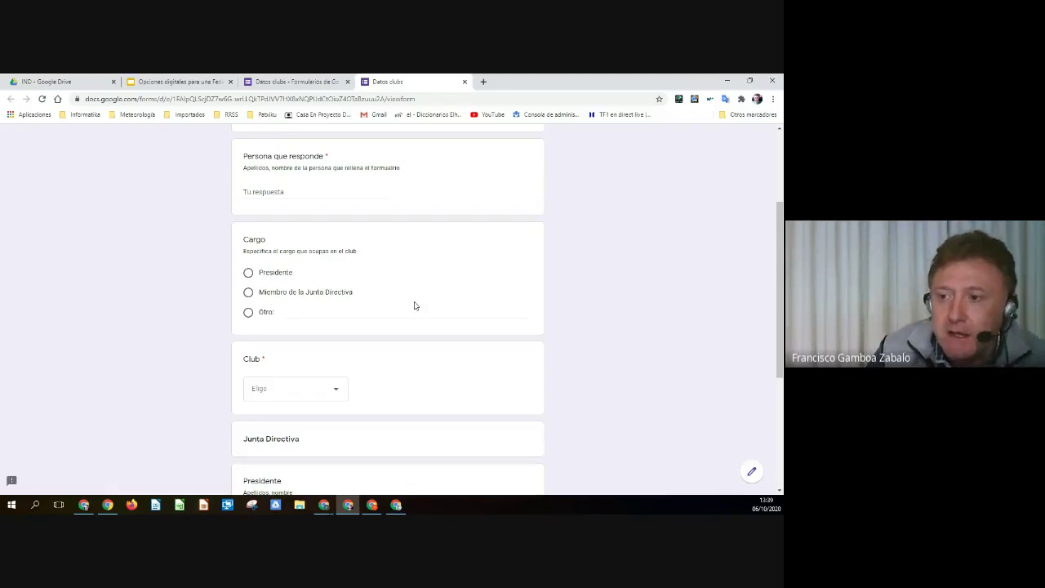
scroll(365, 230, "down", 1)
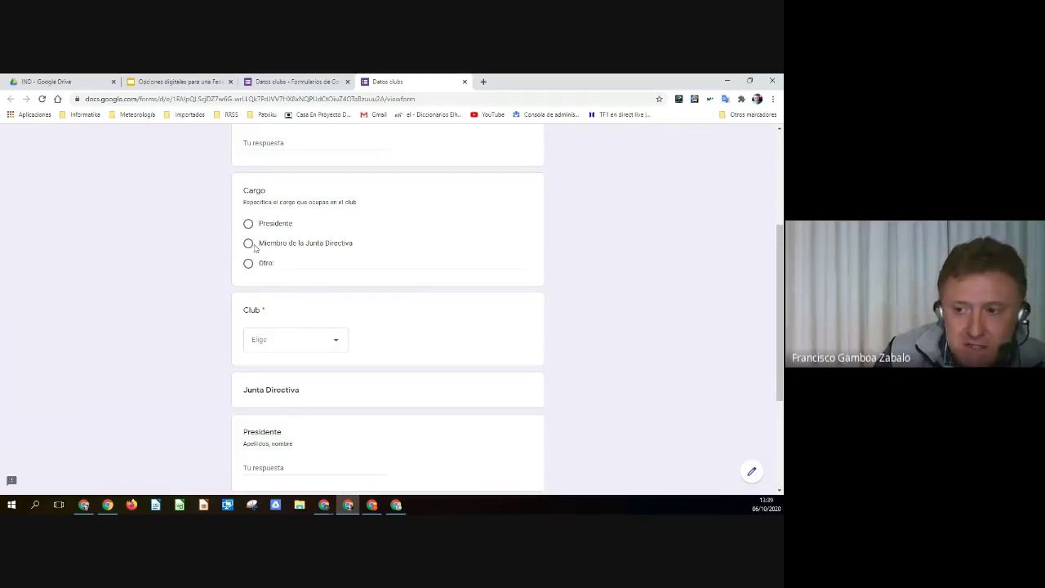
scroll(185, 248, "down", 1)
scroll(186, 249, "down", 1)
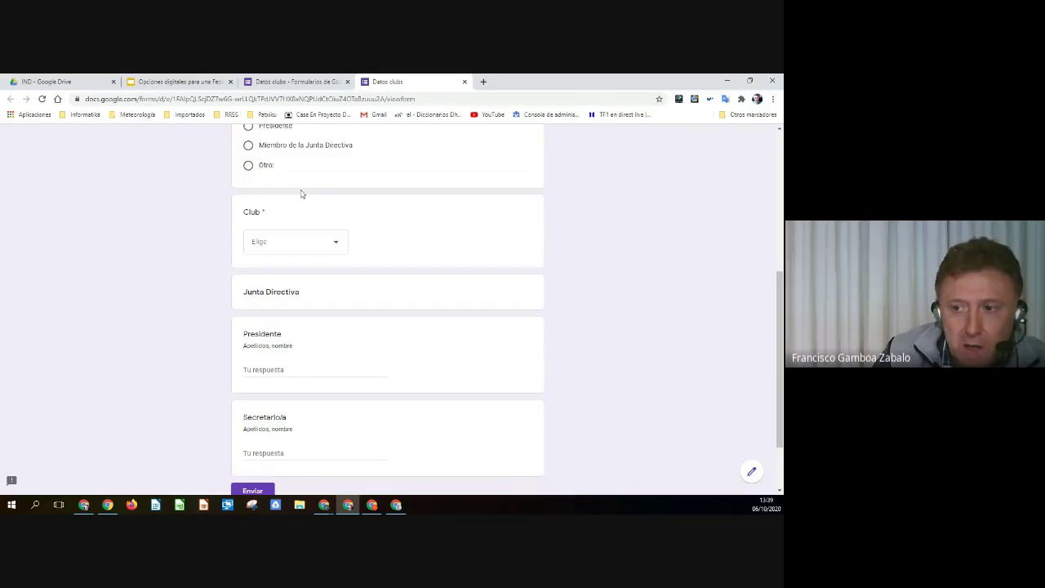
left_click(282, 250)
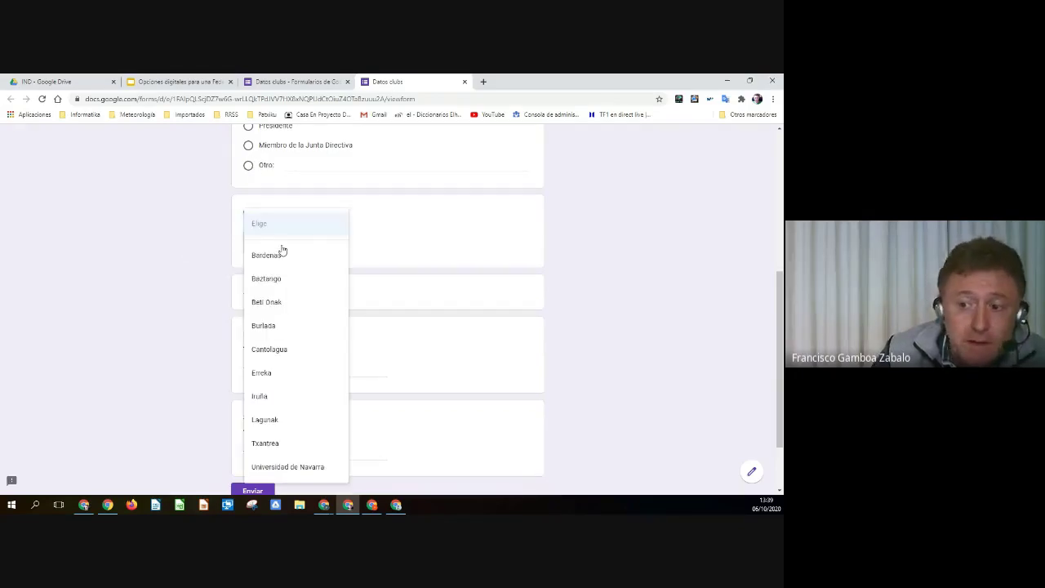
left_click(194, 256)
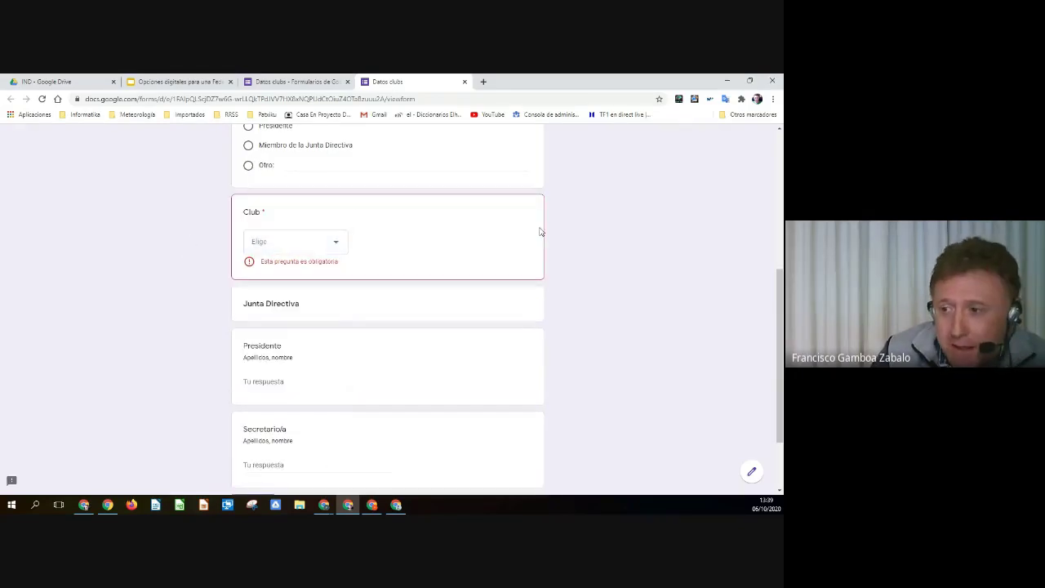
scroll(634, 254, "down", 2)
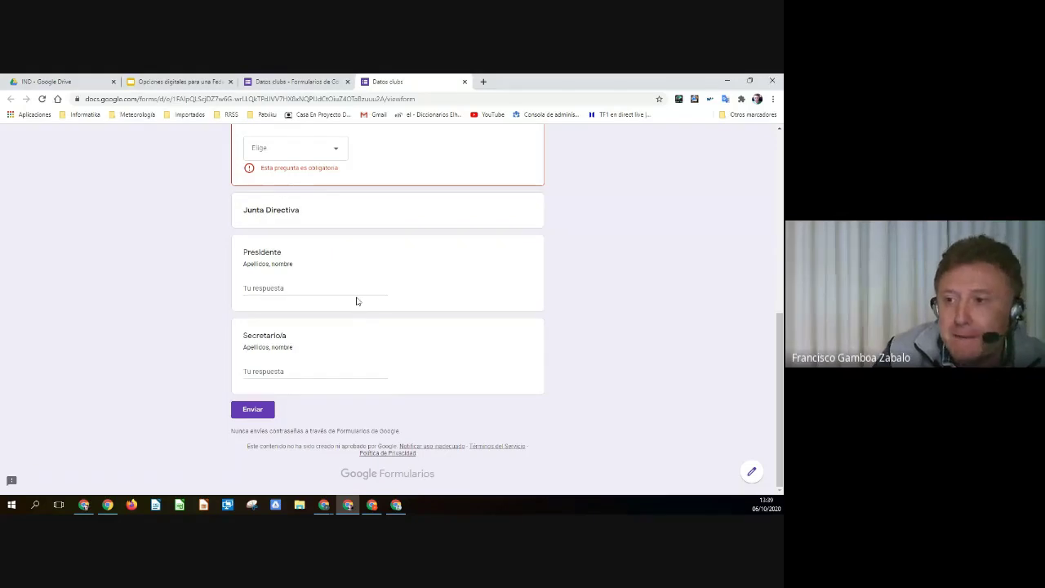
scroll(356, 301, "up", 15)
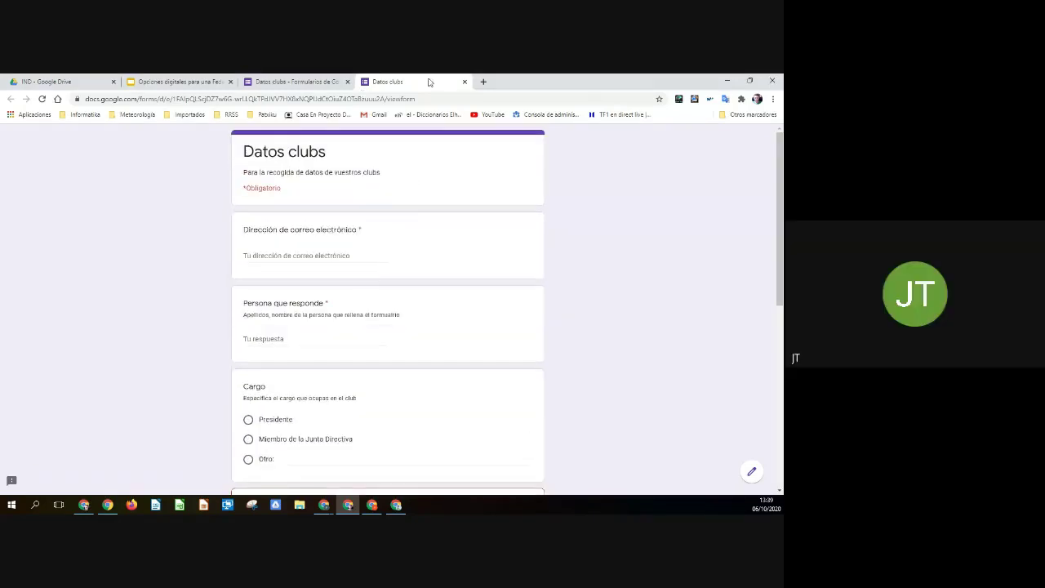
left_click(465, 82)
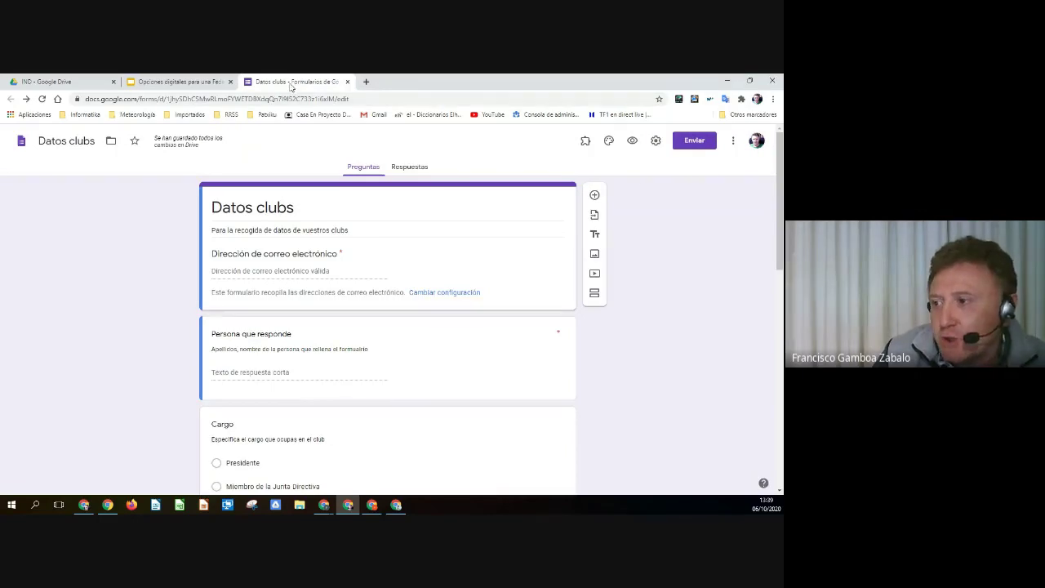
Copy the shortened link for sending the Datos clubs form and close the Enviar formulario dialog.
left_click(692, 142)
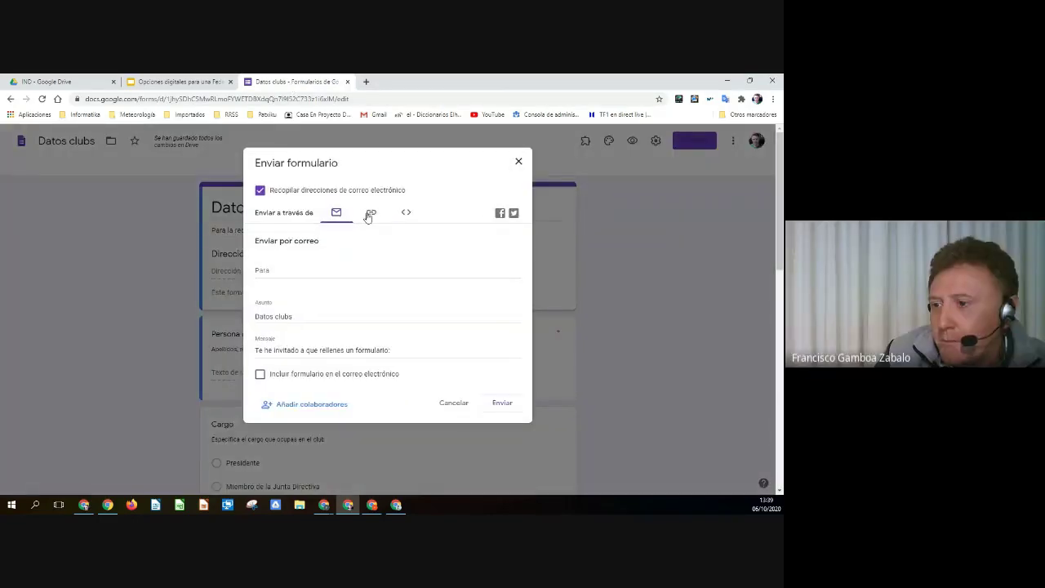
left_click(369, 214)
left_click(267, 277)
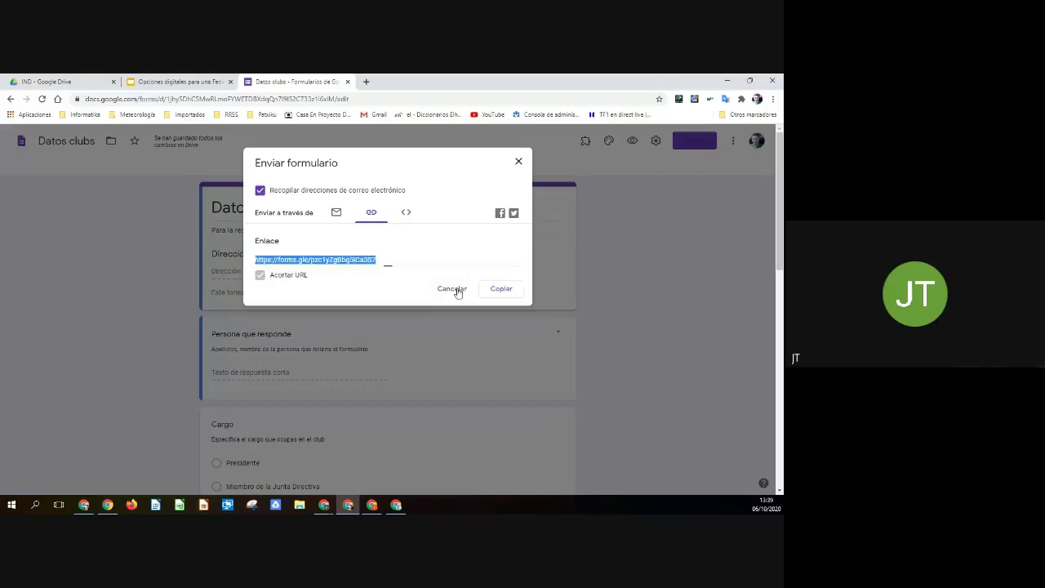
left_click(501, 289)
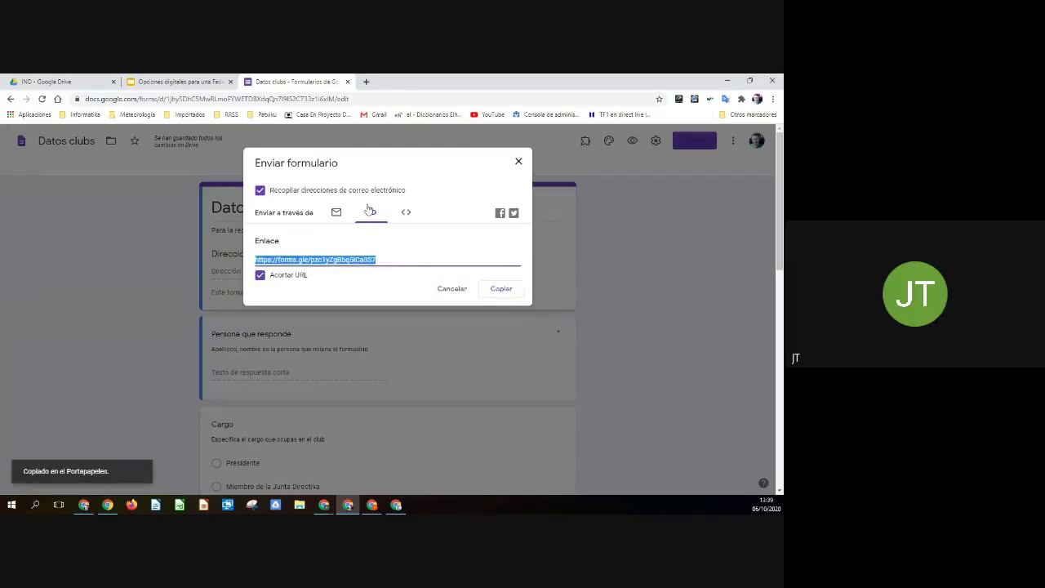
left_click(519, 162)
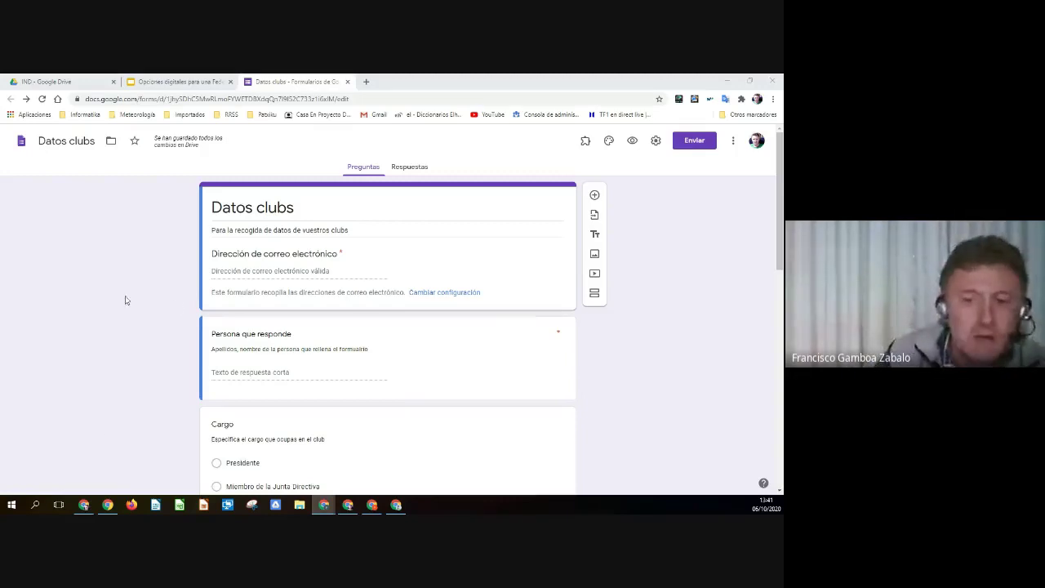
Check the Crear elementos slide, return to the IND folder, and open the sharing settings of the federaciones document.
left_click(171, 81)
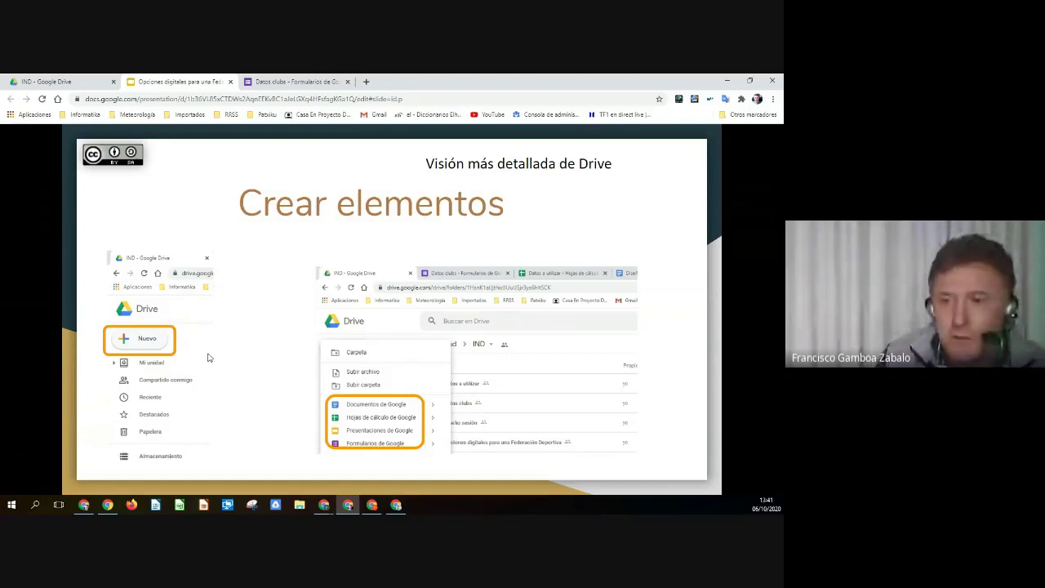
left_click(57, 82)
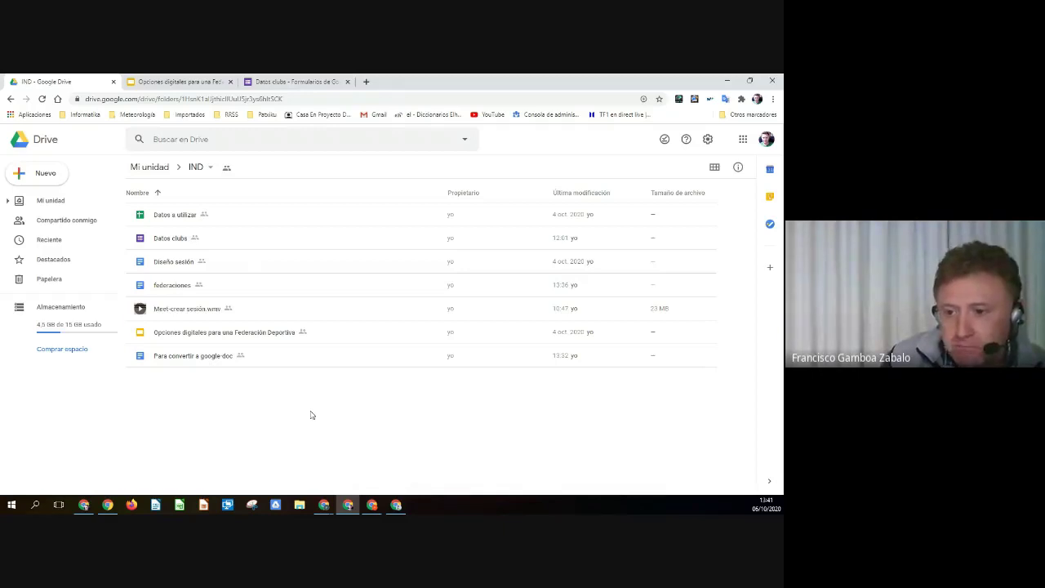
left_click(166, 291)
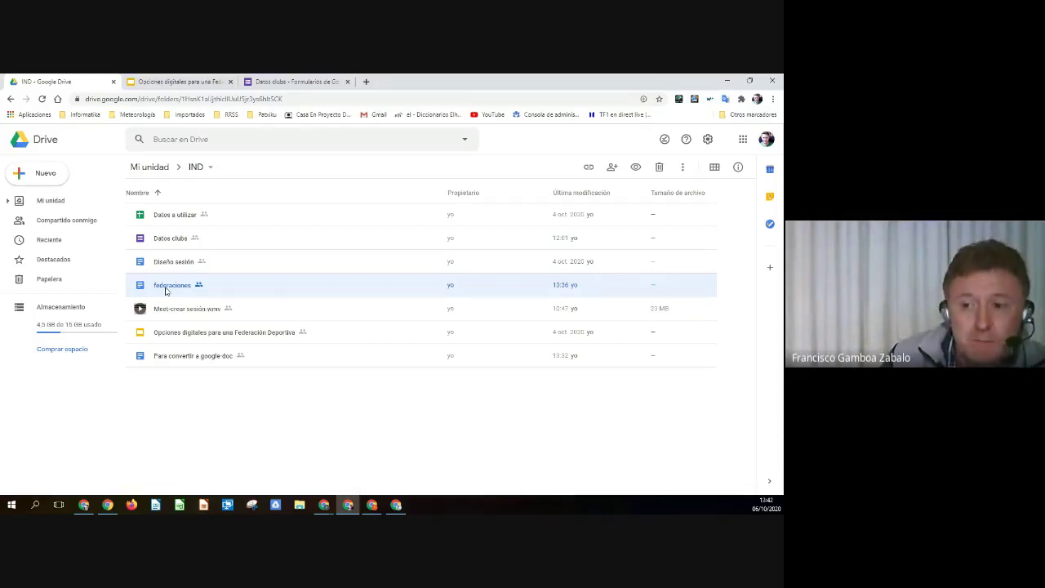
right_click(166, 291)
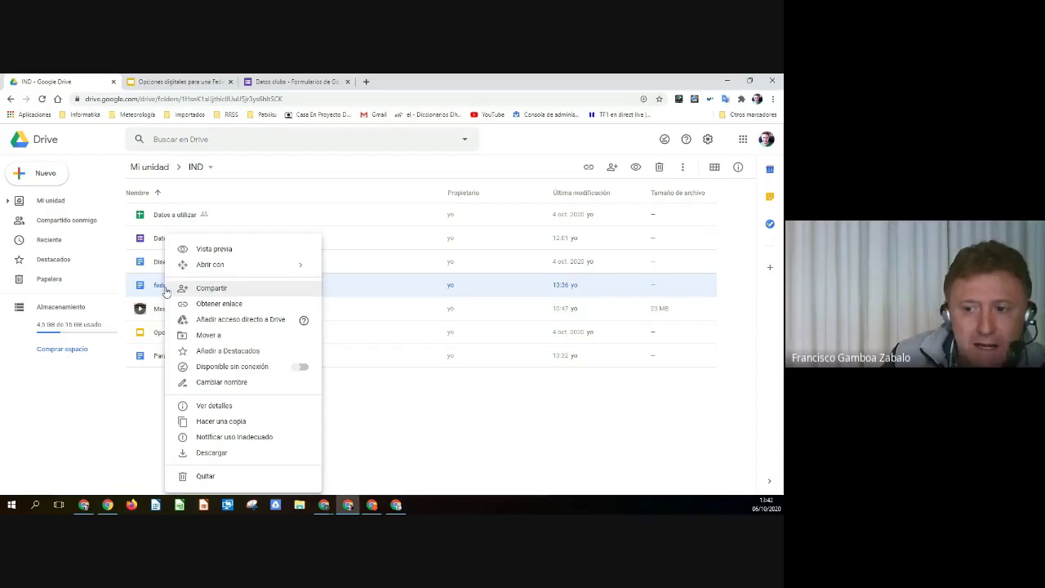
right_click(160, 287)
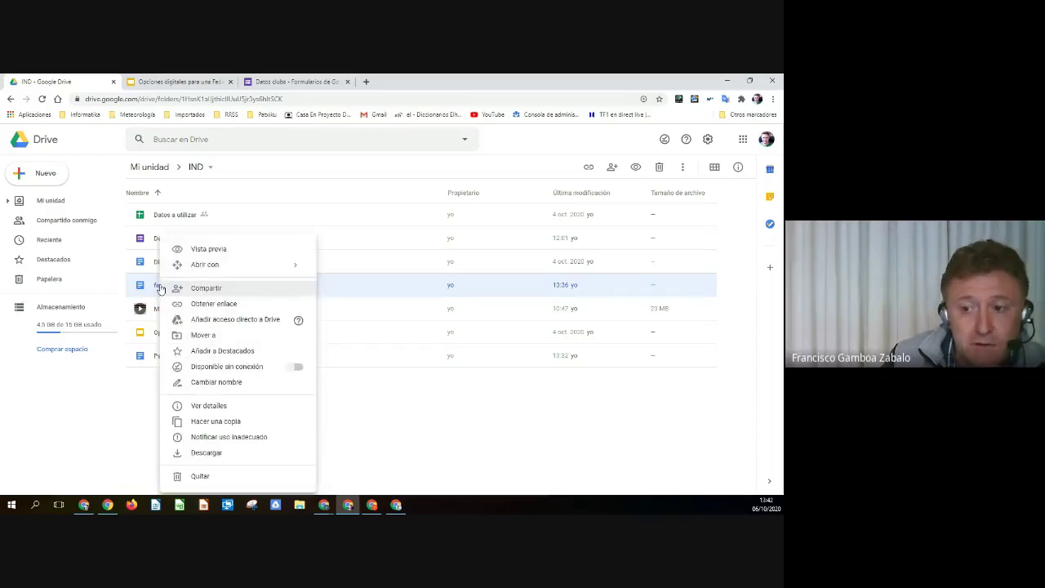
left_click(207, 289)
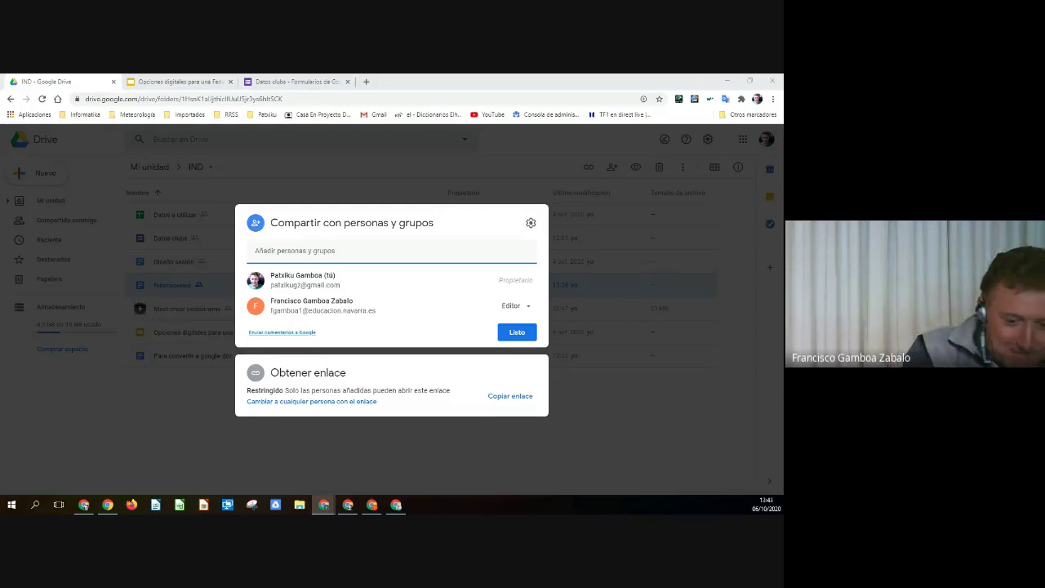
Share the federaciones document with the collaborator's e-mail address as Editor, keeping user notification on, and send the invitation.
left_click(288, 256)
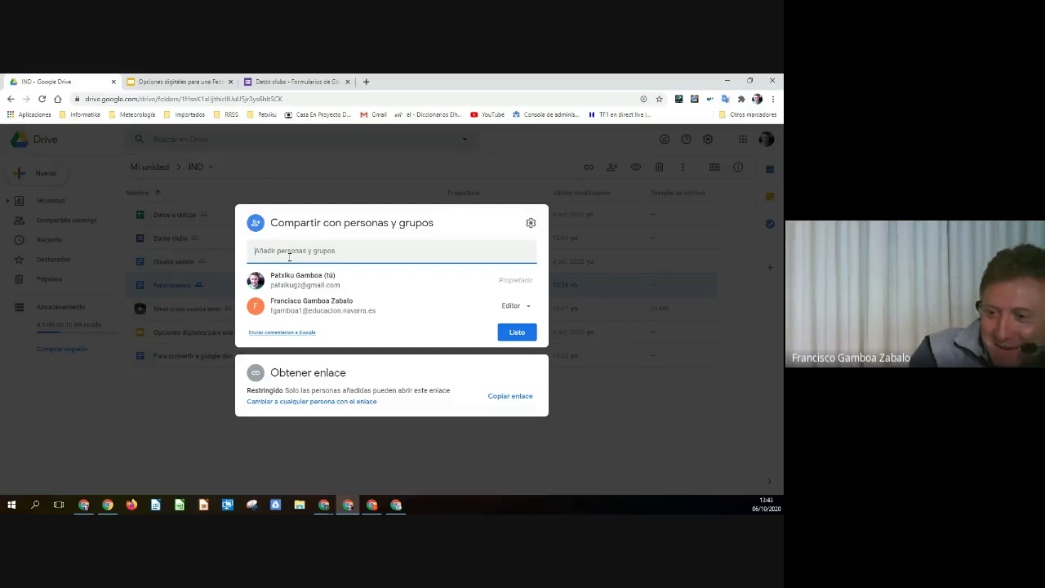
key("ctrl+v")
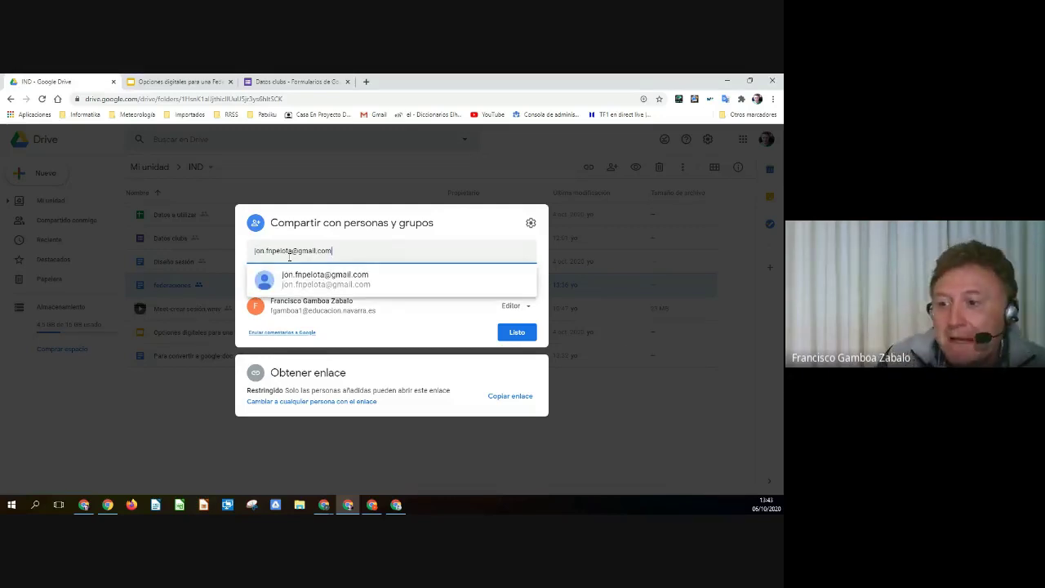
left_click(314, 277)
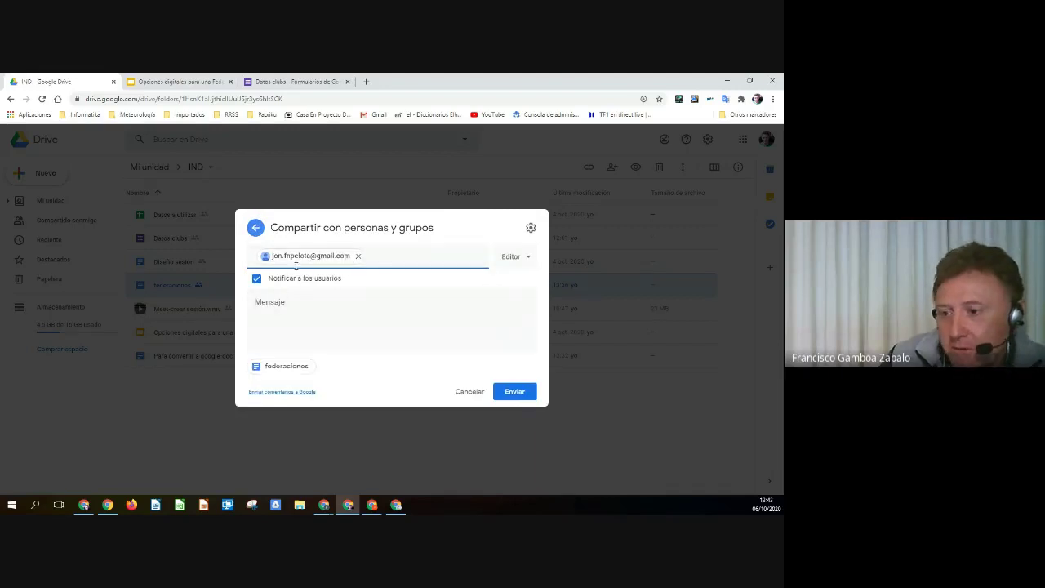
left_click(510, 258)
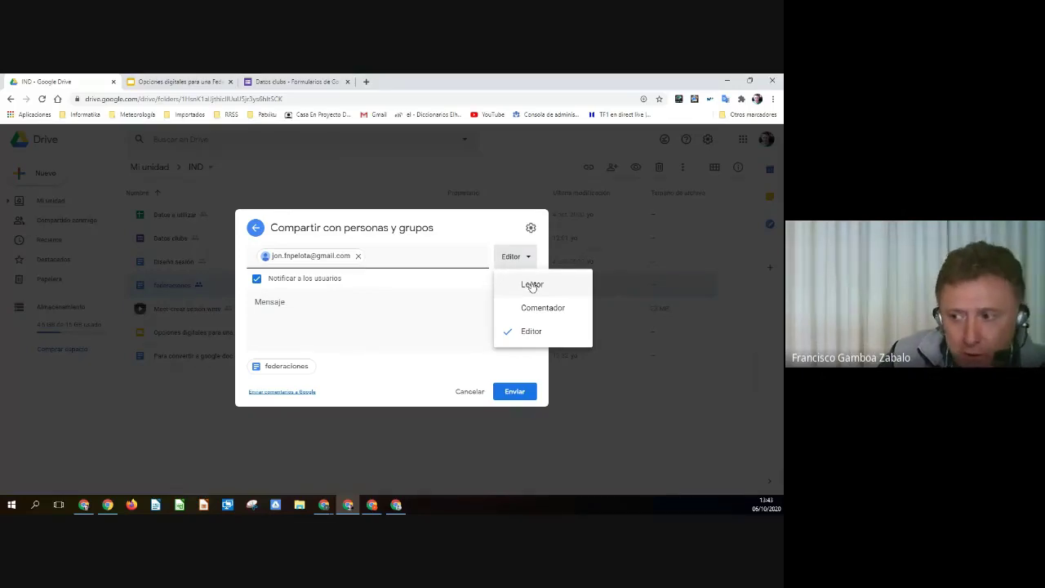
left_click(530, 336)
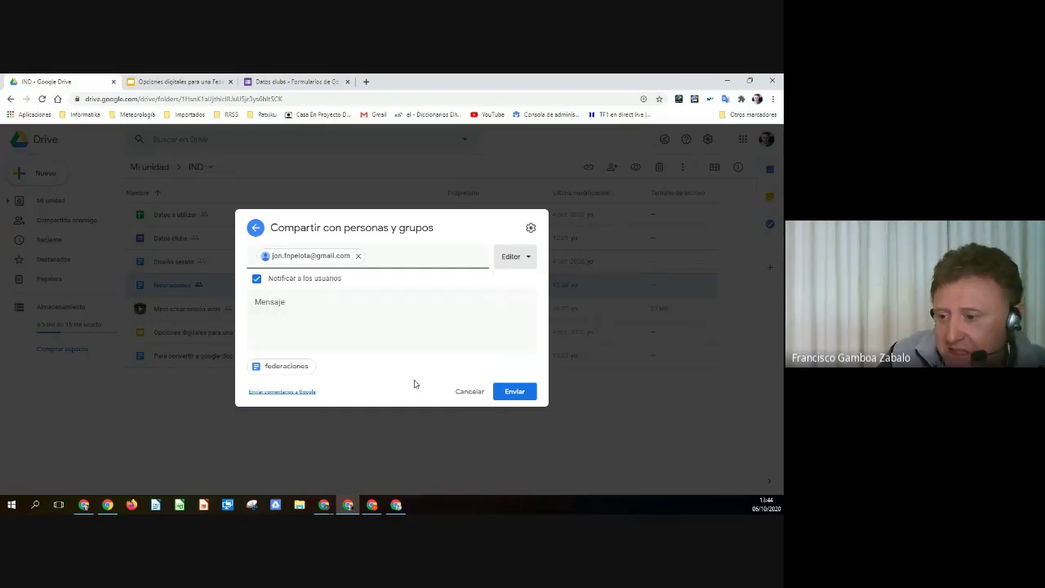
left_click(513, 393)
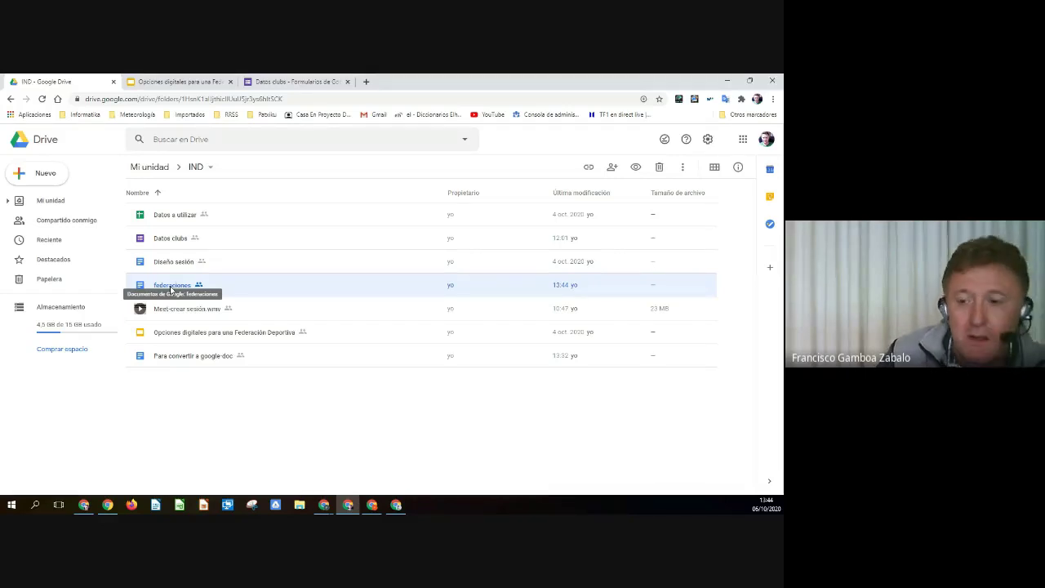
Copy the restricted link of the federaciones document, close its sharing dialog, and switch windows.
right_click(171, 289)
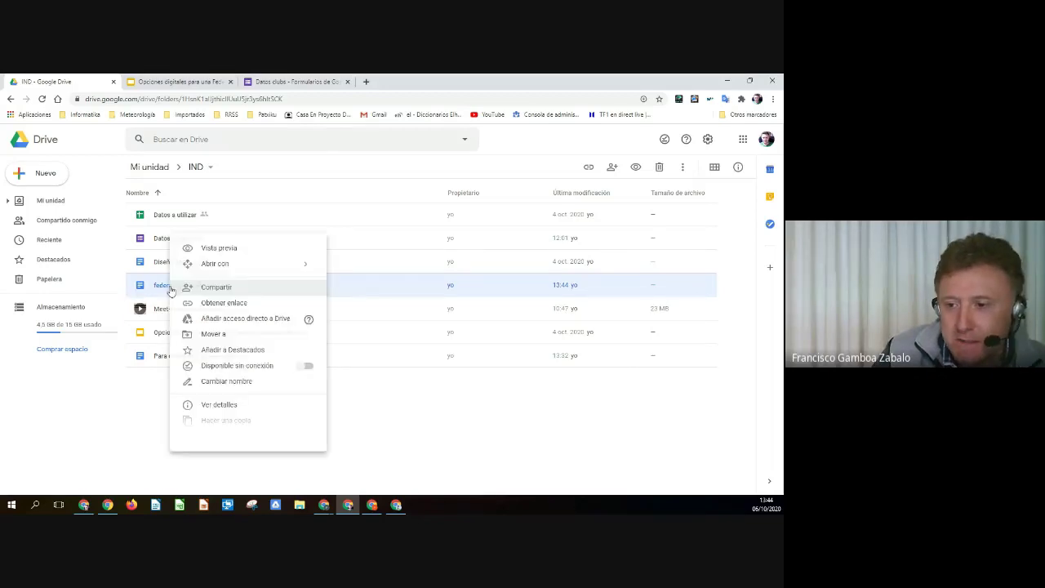
left_click(210, 304)
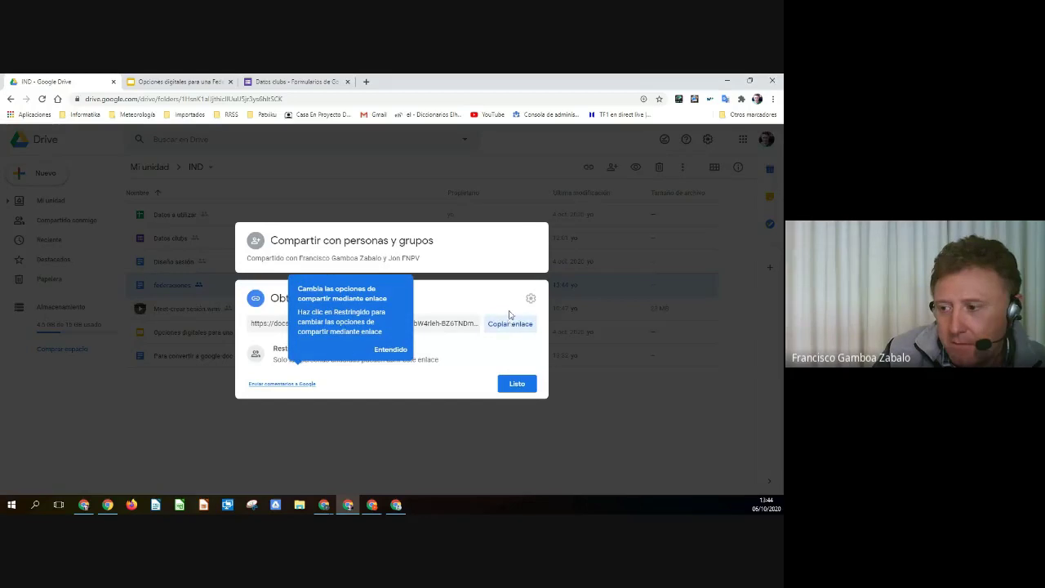
left_click(509, 323)
left_click(527, 381)
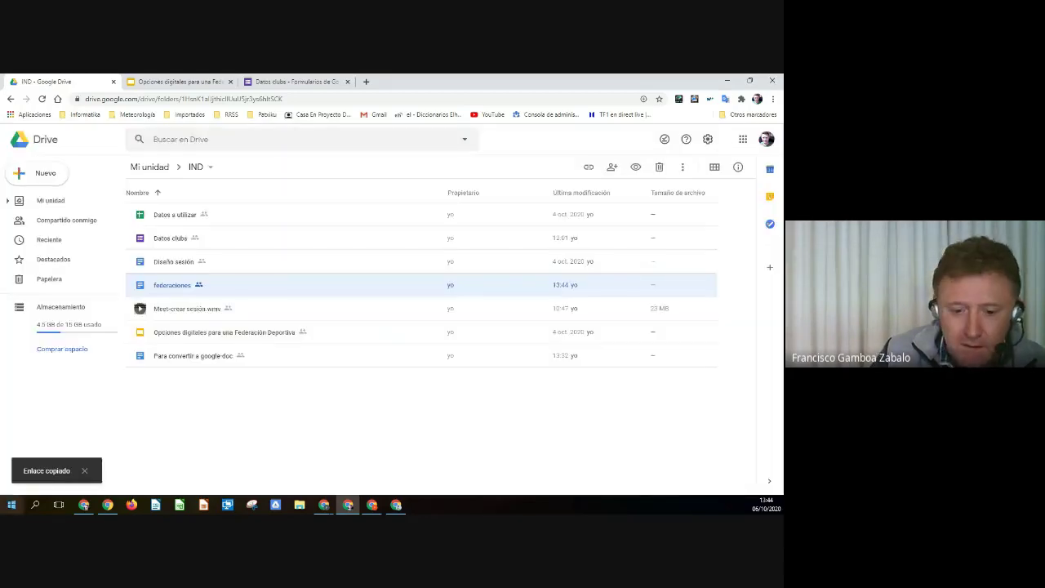
key("alt+Tab")
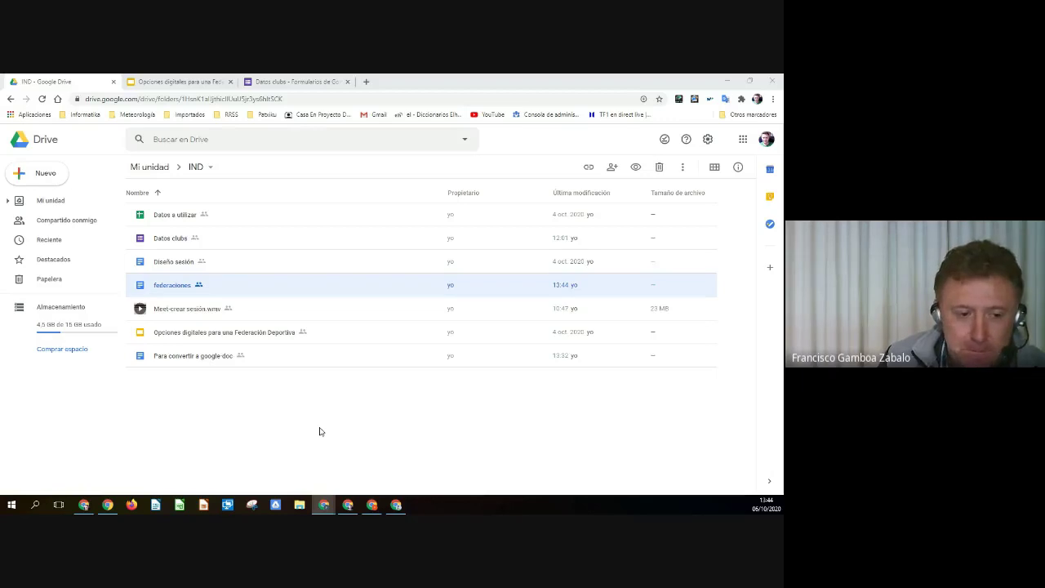
Open the federaciones document, check who is working in it and the collaborator's live edits, and close it.
double_click(166, 288)
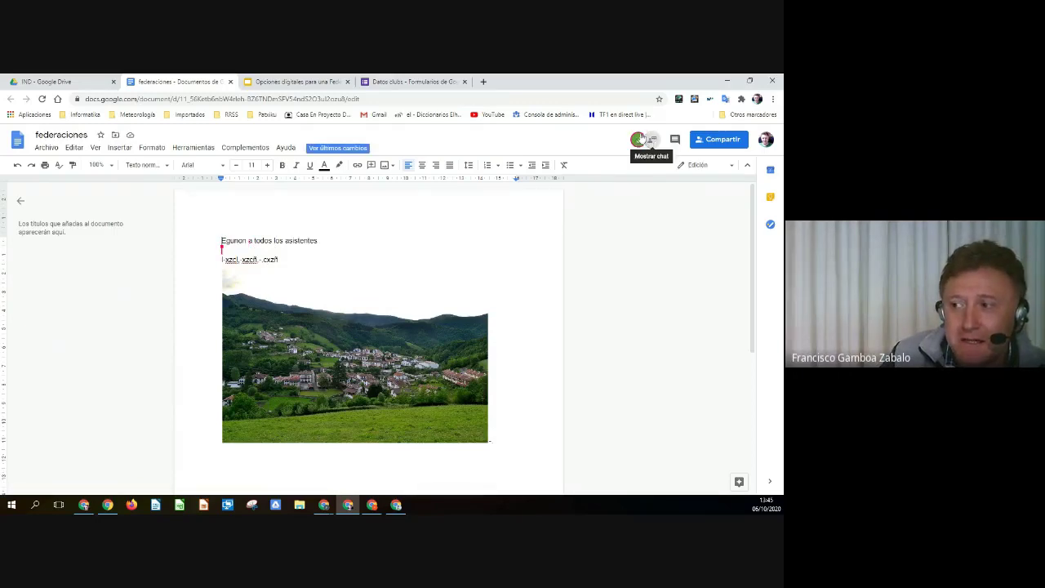
mouse_move(638, 145)
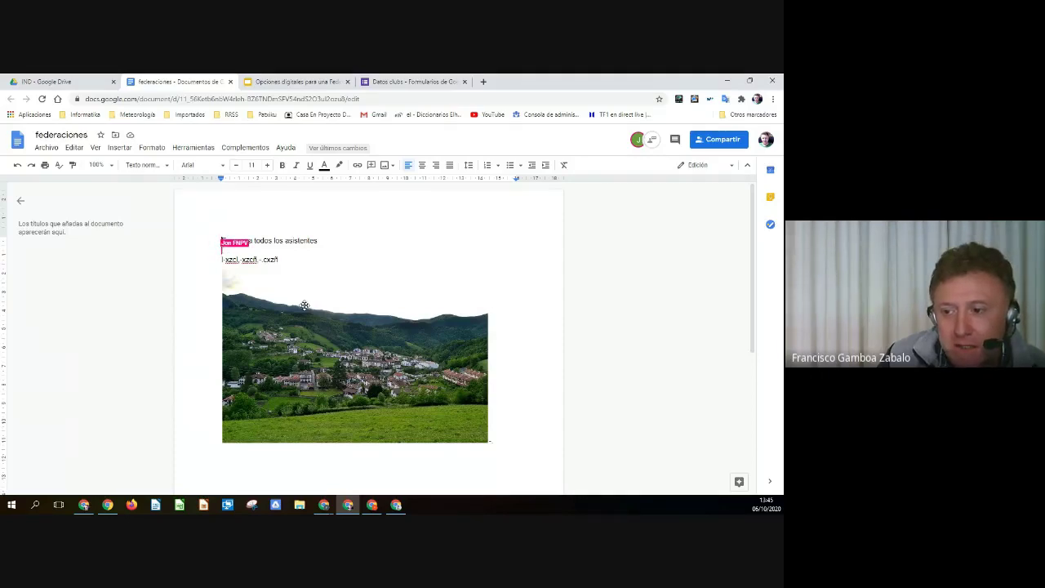
left_click(423, 461)
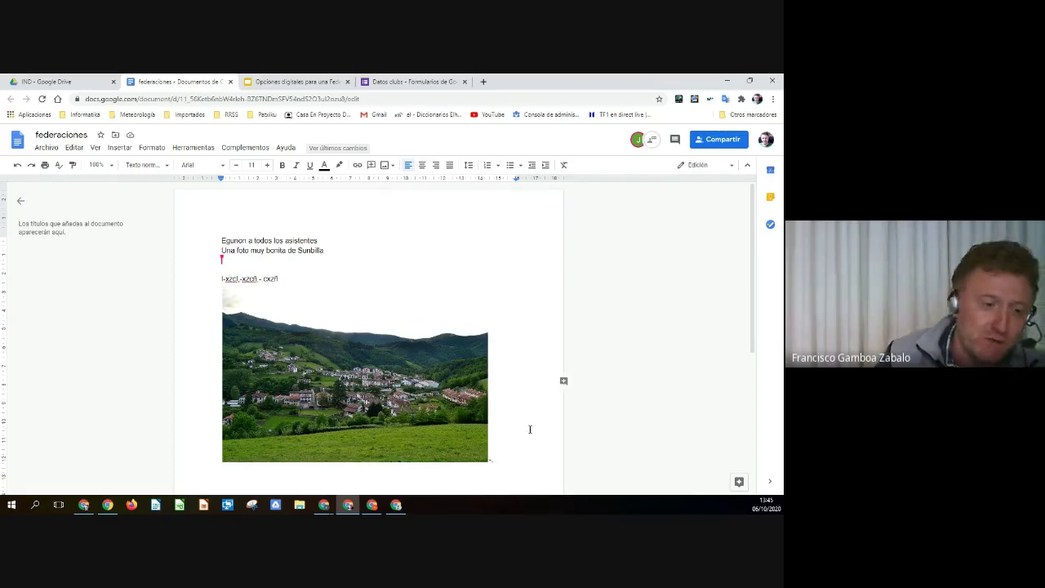
left_click(230, 81)
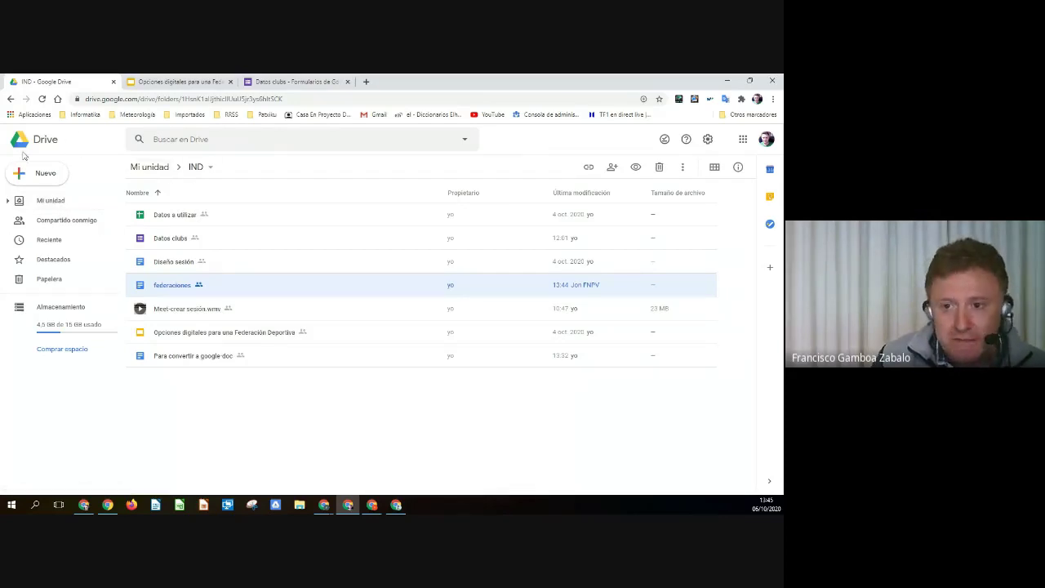
Review the sharing settings of the IND folder from Destacados and close them without changes.
left_click(53, 259)
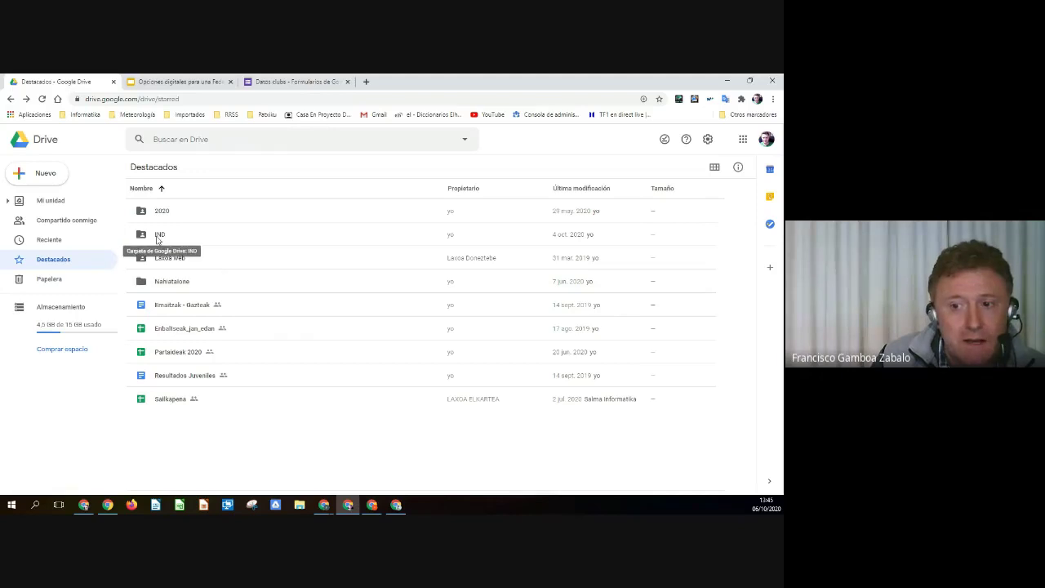
right_click(158, 238)
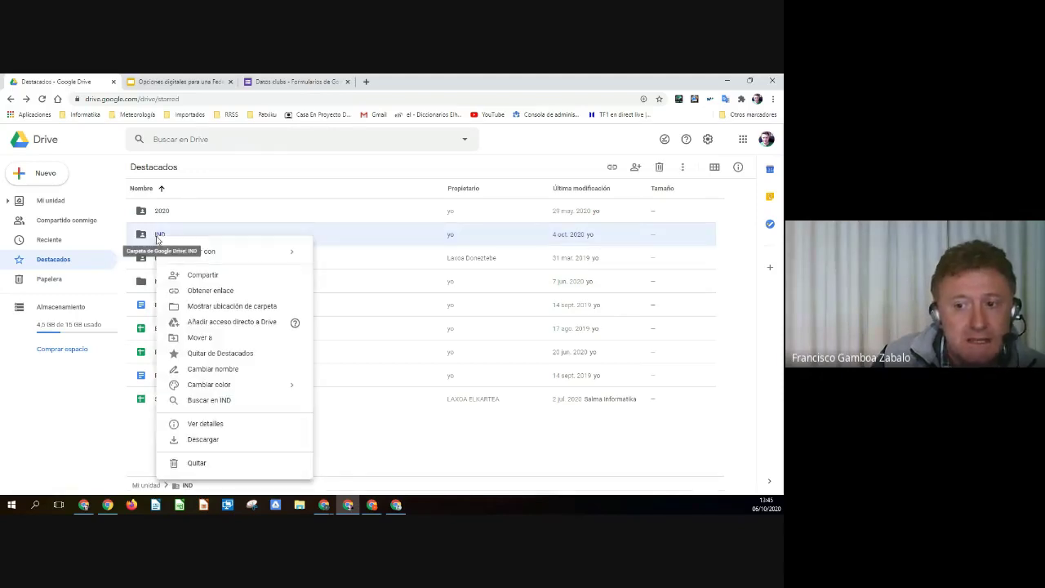
left_click(203, 276)
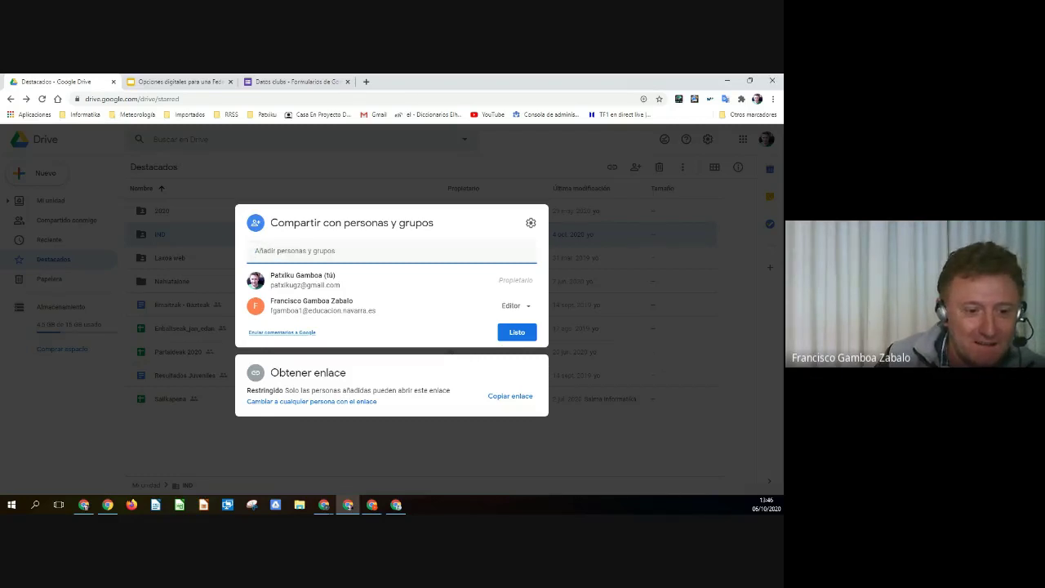
left_click(509, 338)
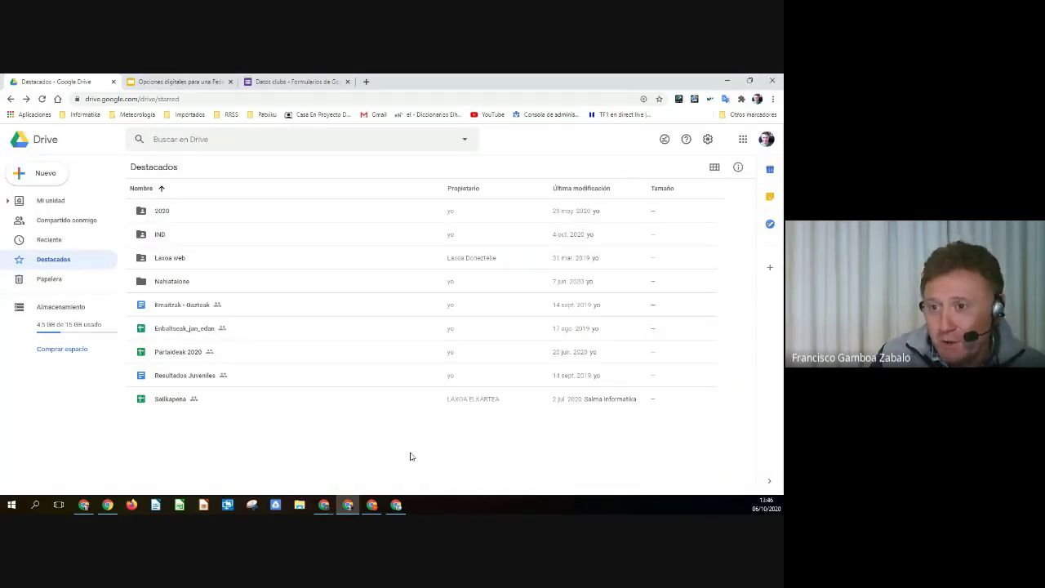
Advance the Opciones digitales presentation to the Compartir slide, return to Drive, and open the IND folder in Mi unidad.
left_click(214, 82)
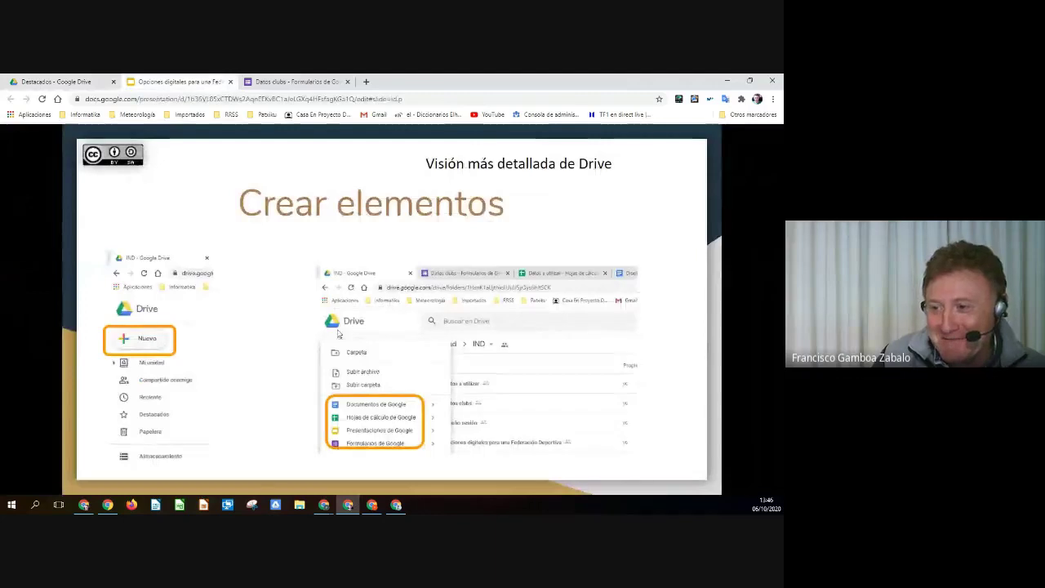
left_click(339, 333)
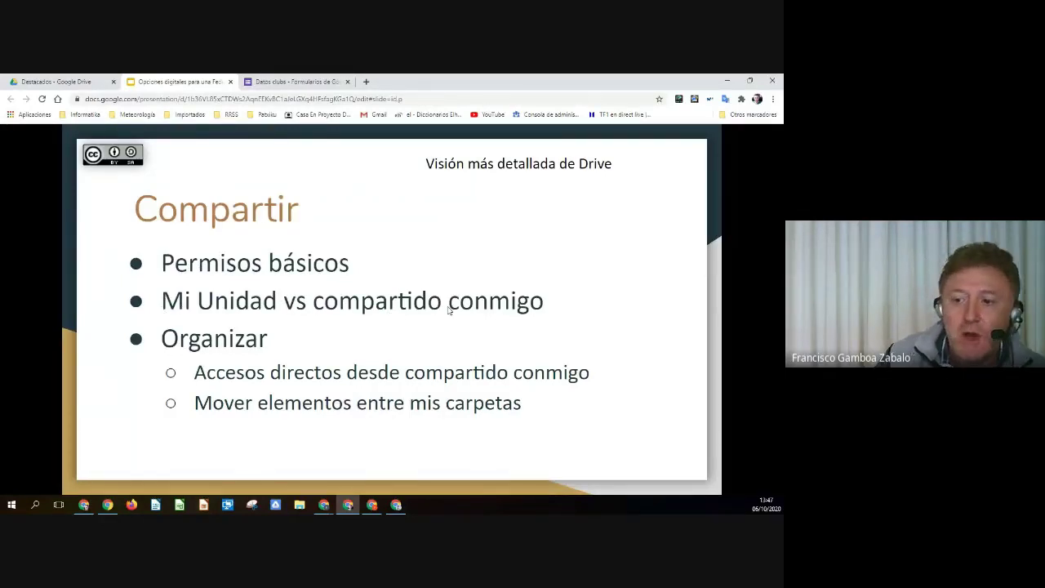
left_click(45, 85)
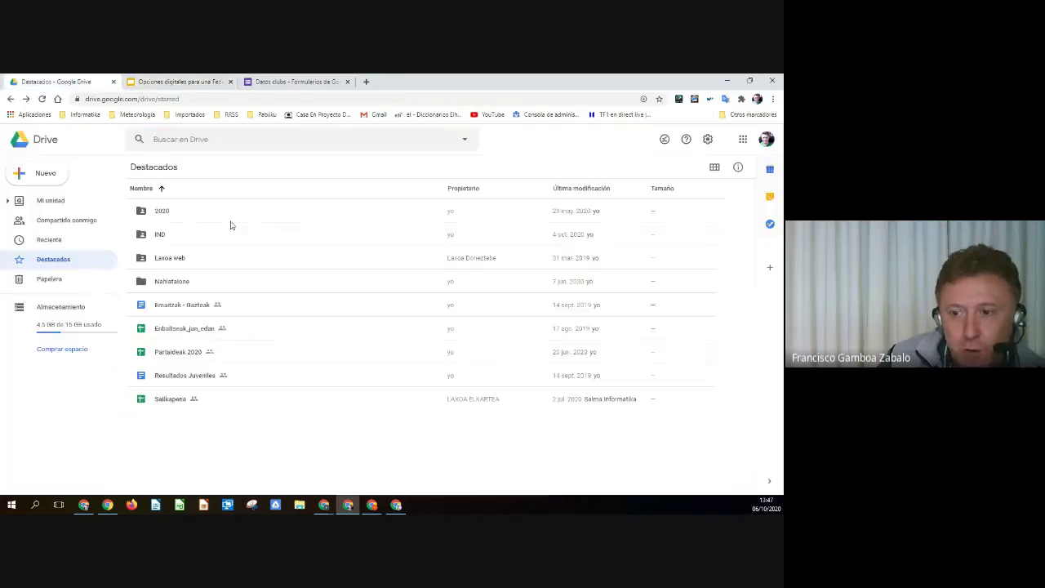
left_click(62, 204)
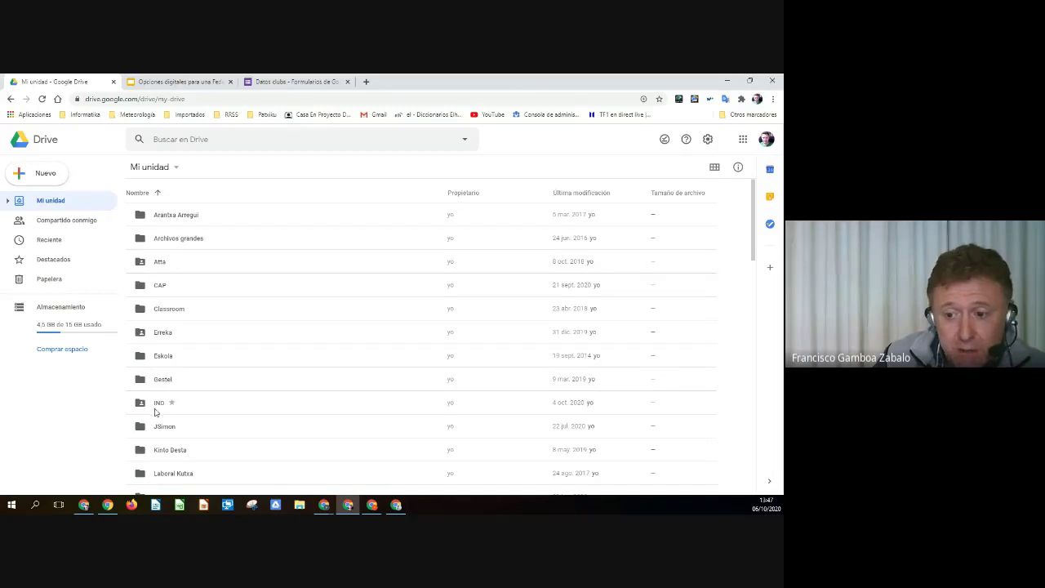
double_click(161, 404)
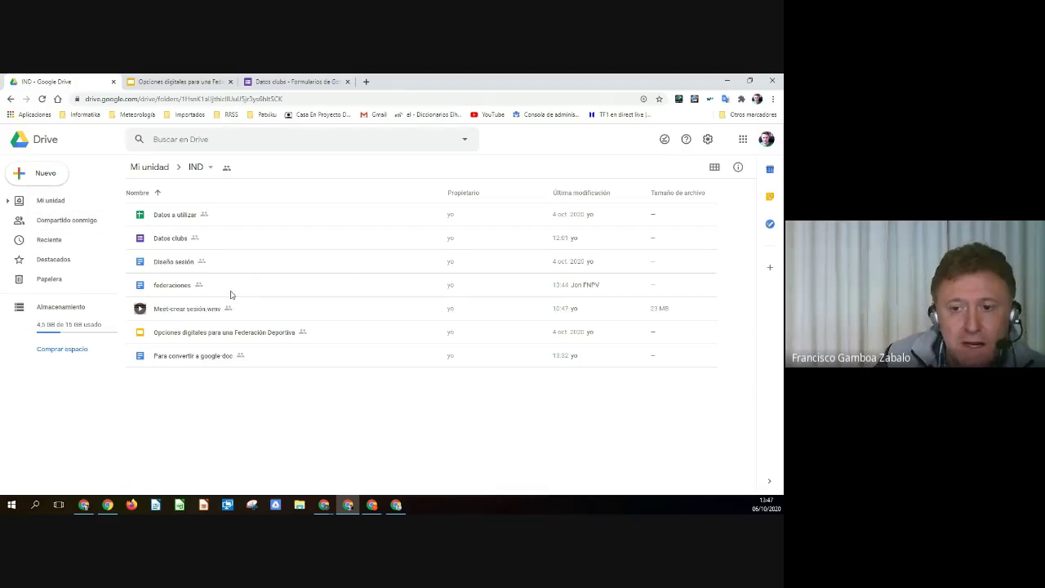
Examine the items in Compartido conmigo, including the Proyecto plaza folder, and compare them with the contents of Mi unidad.
left_click(62, 222)
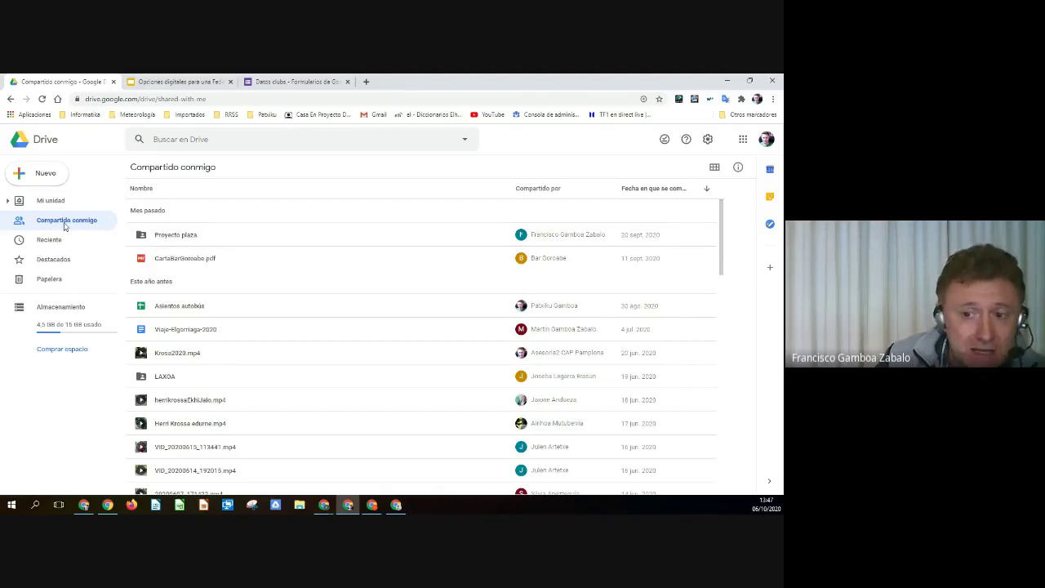
scroll(221, 331, "down", 8)
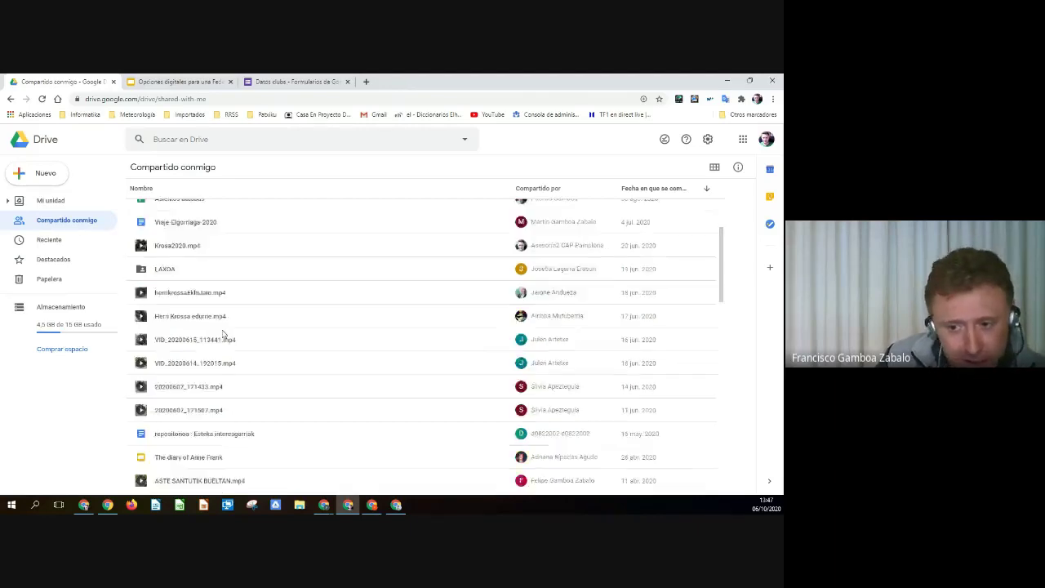
scroll(222, 333, "up", 8)
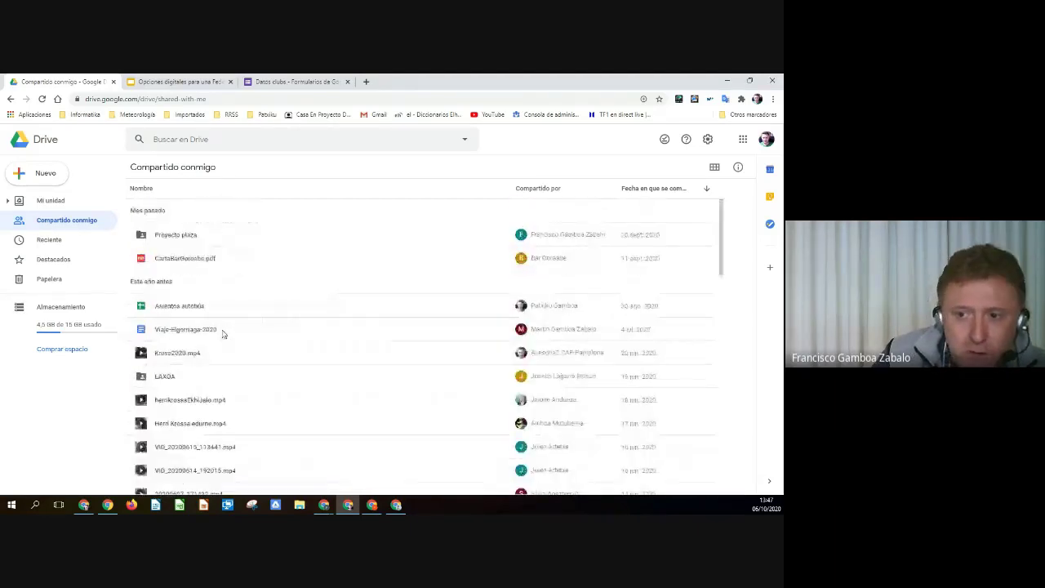
left_click(170, 237)
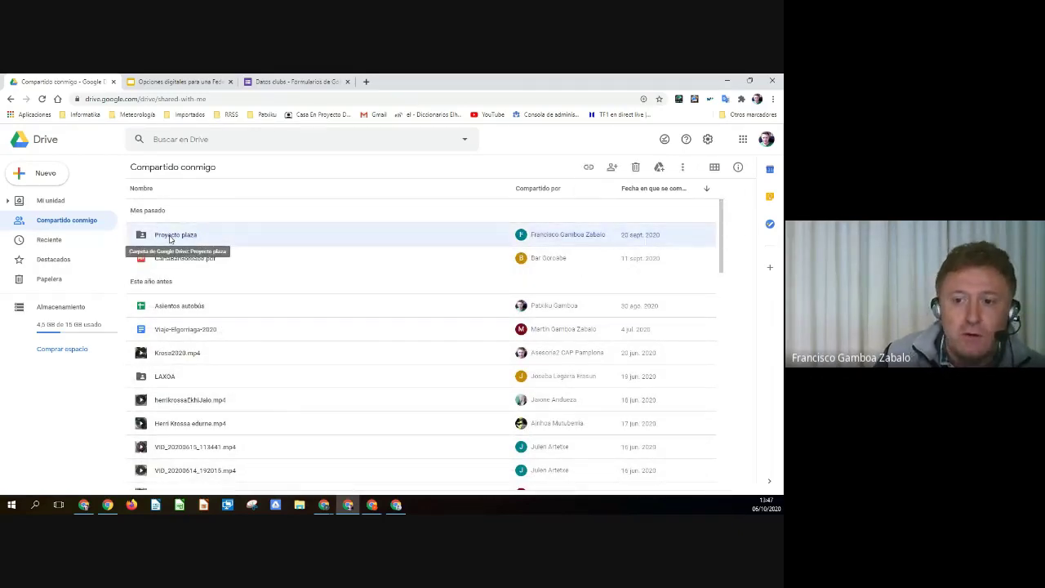
left_click(59, 202)
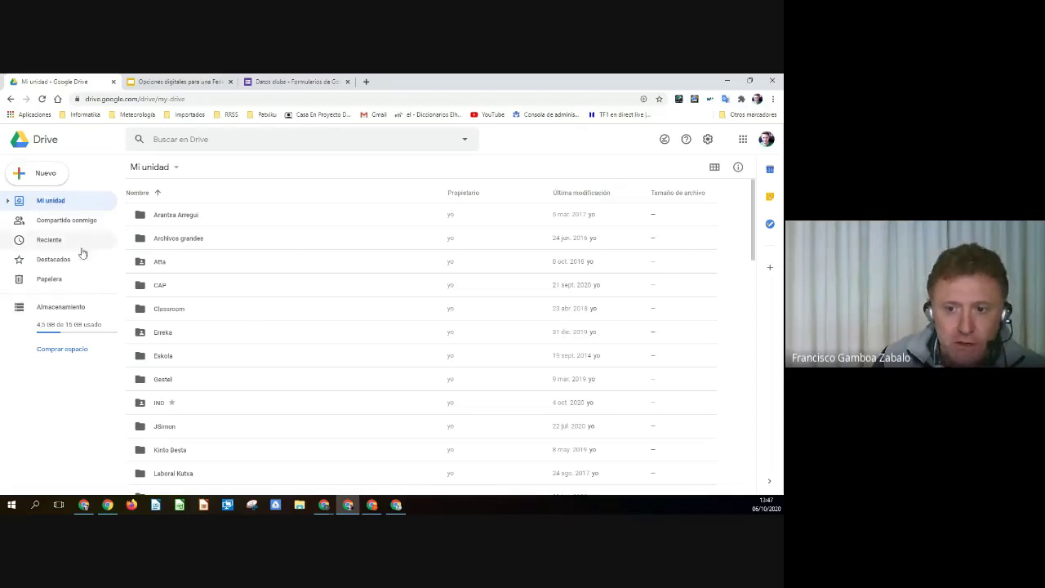
left_click(65, 225)
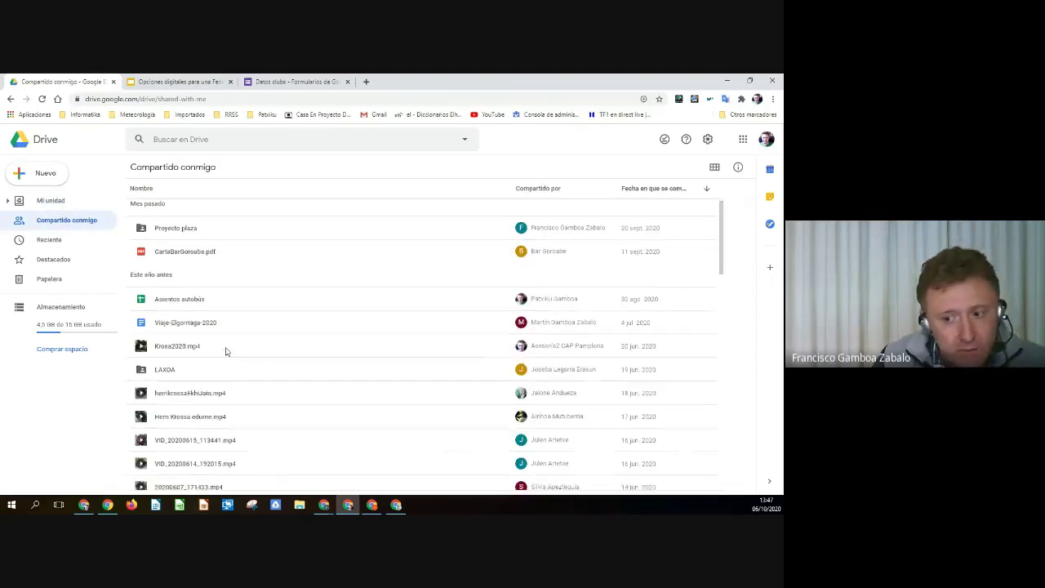
scroll(225, 350, "down", 1)
scroll(225, 350, "up", 1)
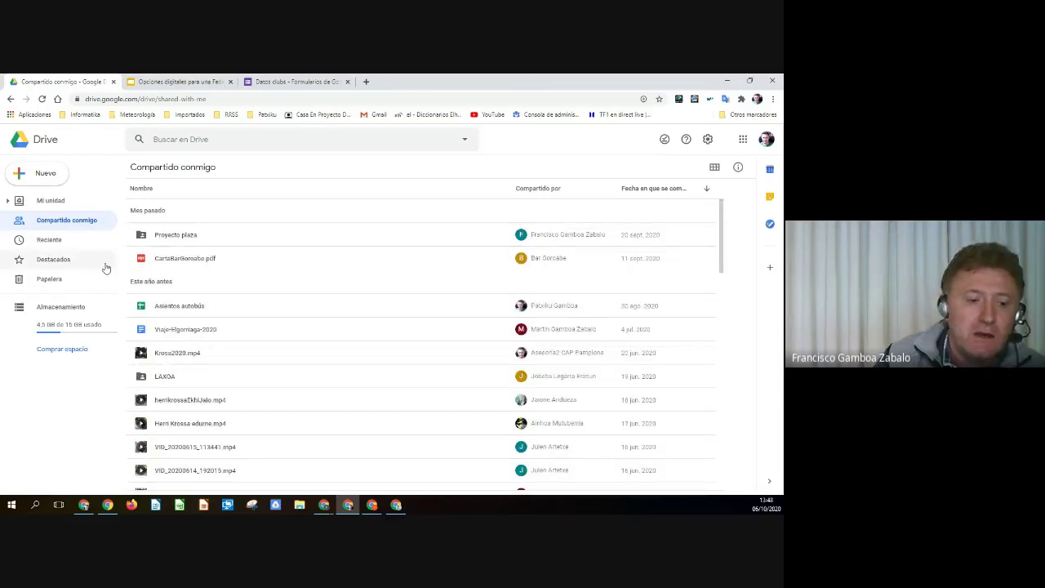
left_click(51, 204)
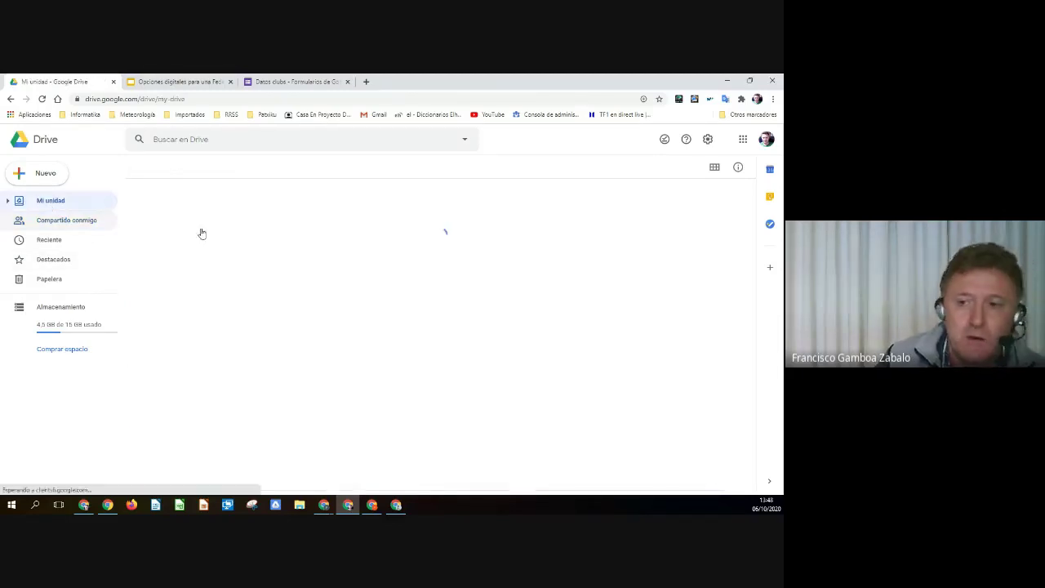
Open the responses of the Datos clubs form and examine the summary of respondents, Cargo, Club and Junta Directiva answers.
left_click(318, 82)
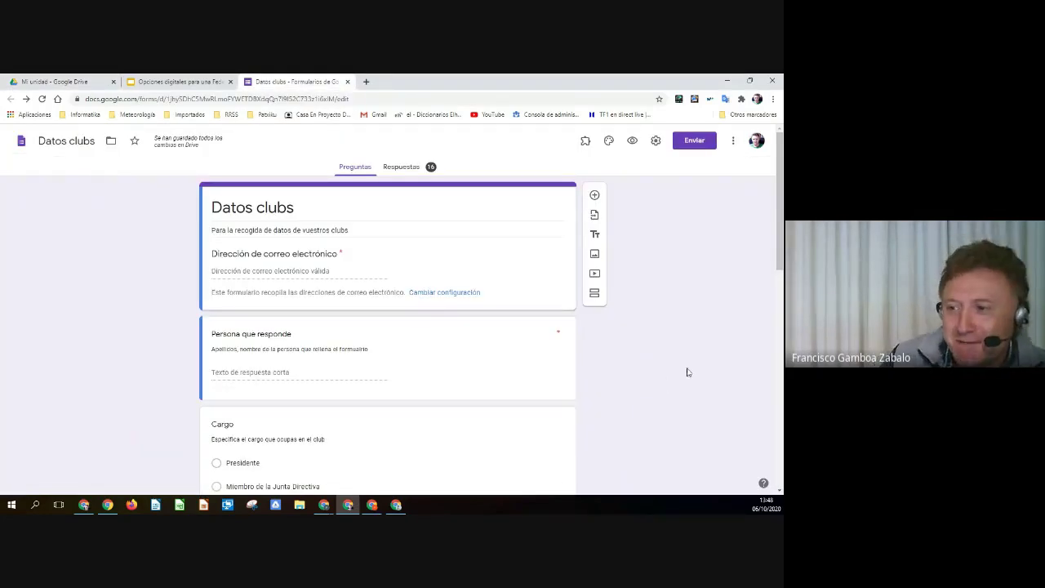
left_click(401, 172)
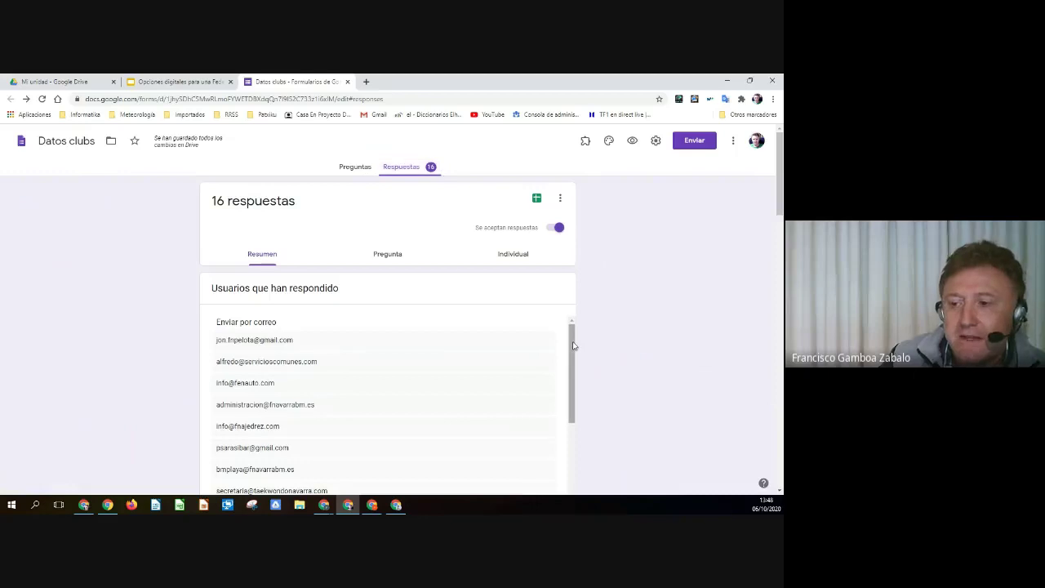
scroll(492, 308, "down", 5)
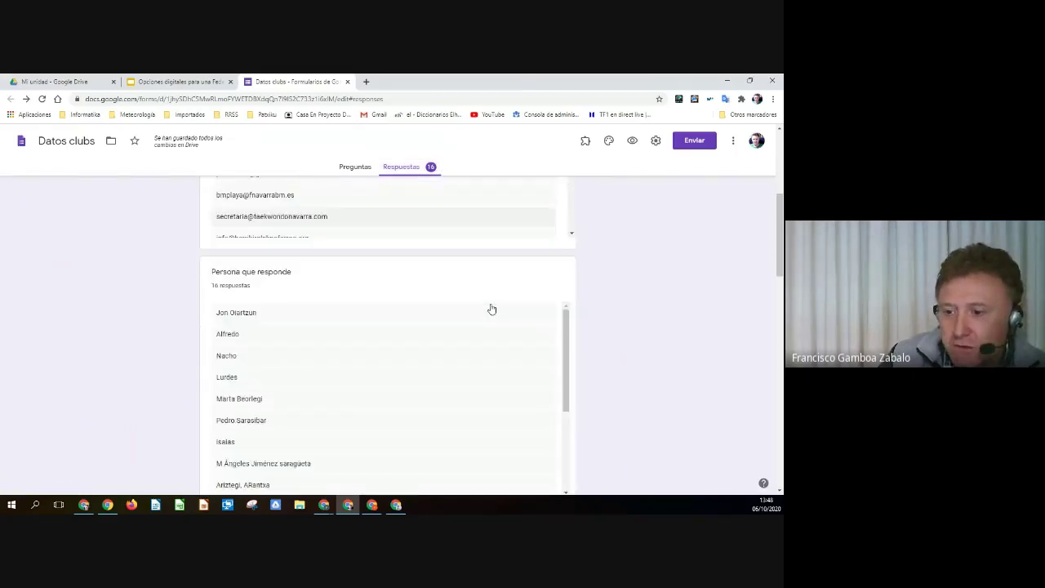
scroll(492, 308, "down", 3)
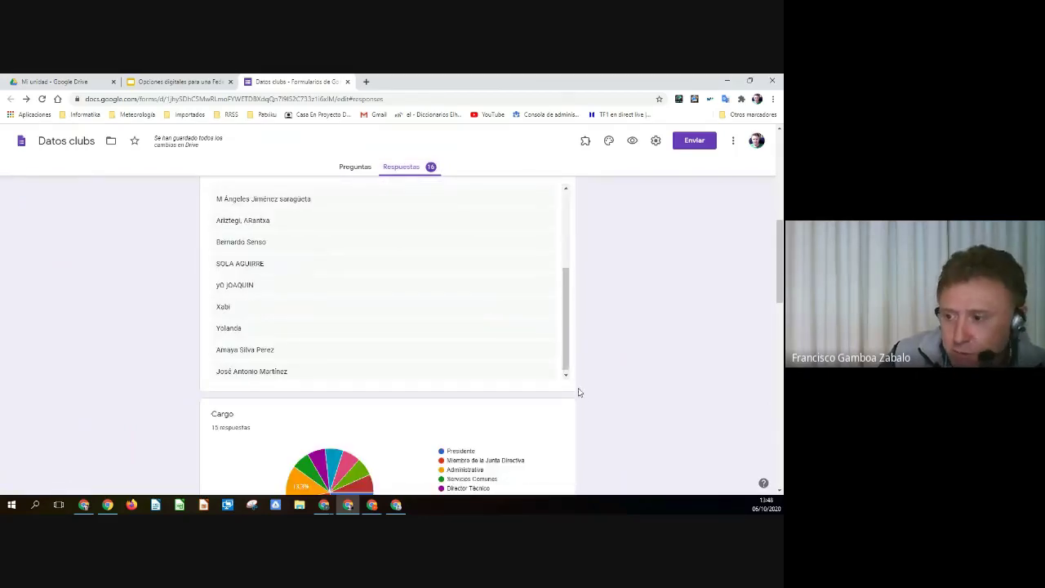
scroll(561, 399, "down", 2)
scroll(561, 399, "down", 2)
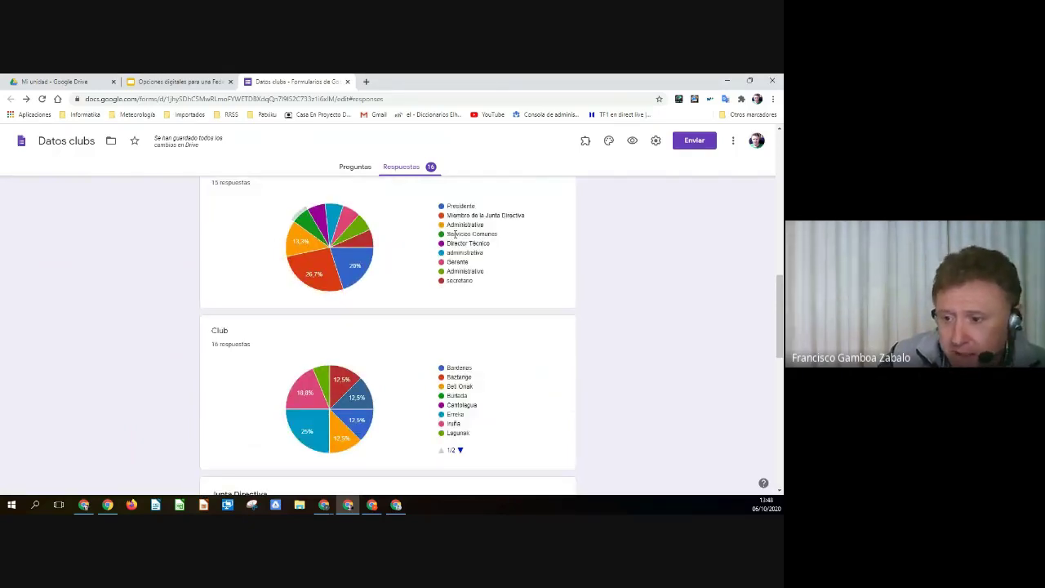
scroll(411, 341, "down", 1)
scroll(479, 335, "down", 3)
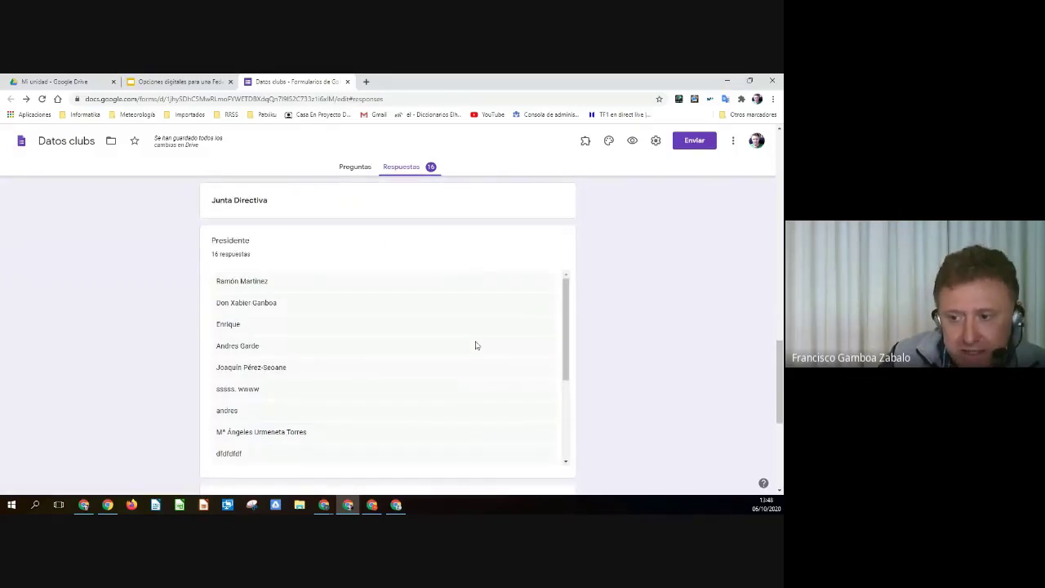
scroll(474, 346, "down", 3)
scroll(474, 345, "up", 3)
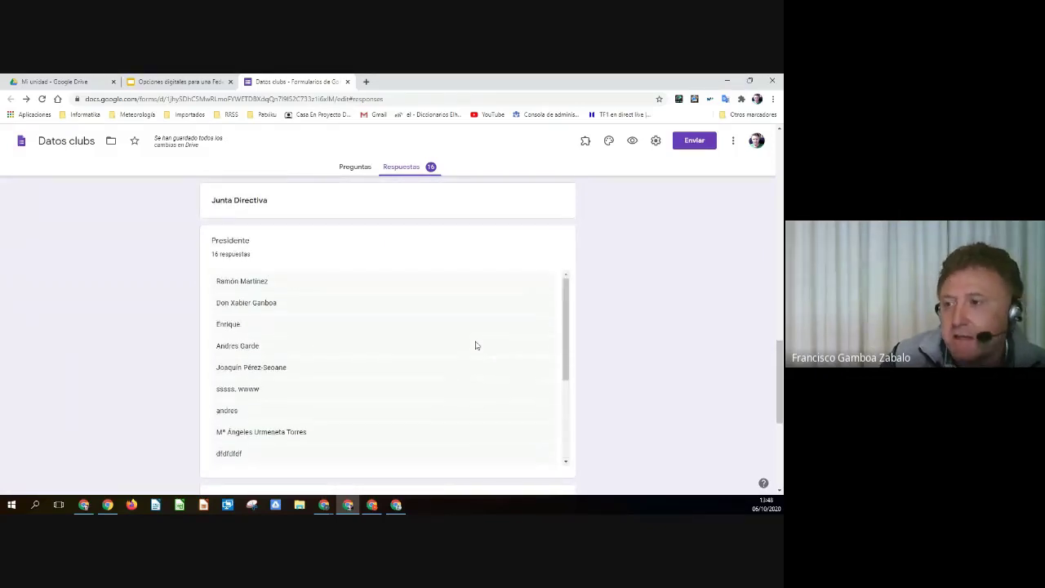
scroll(616, 332, "up", 2)
scroll(621, 325, "down", 4)
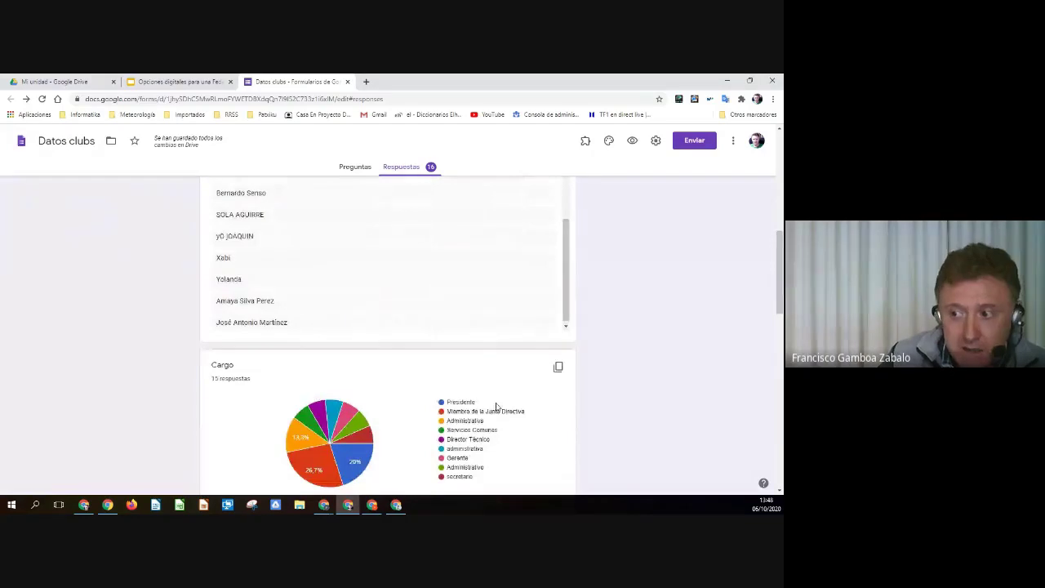
scroll(498, 412, "down", 5)
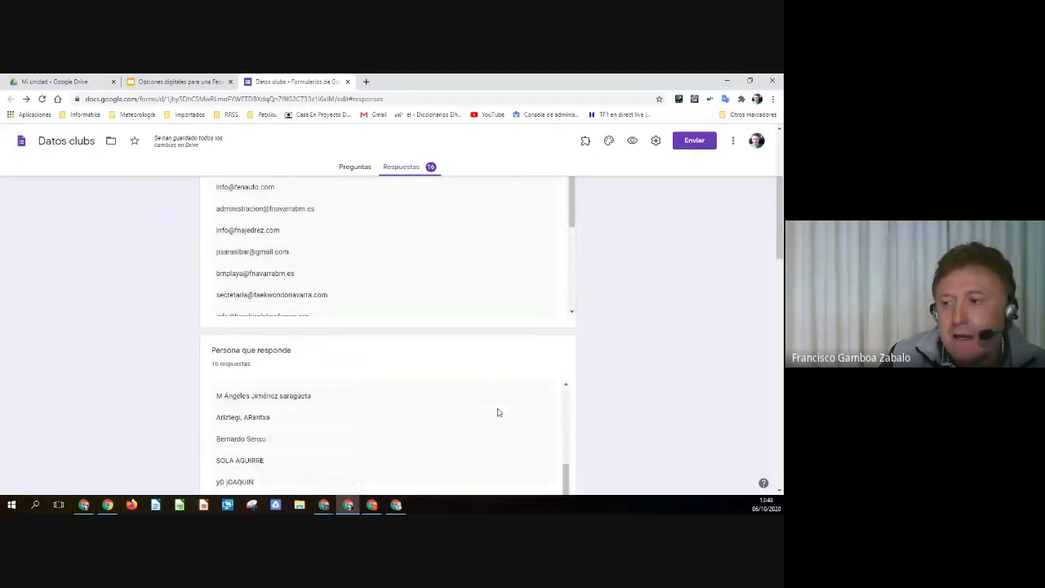
scroll(596, 381, "up", 3)
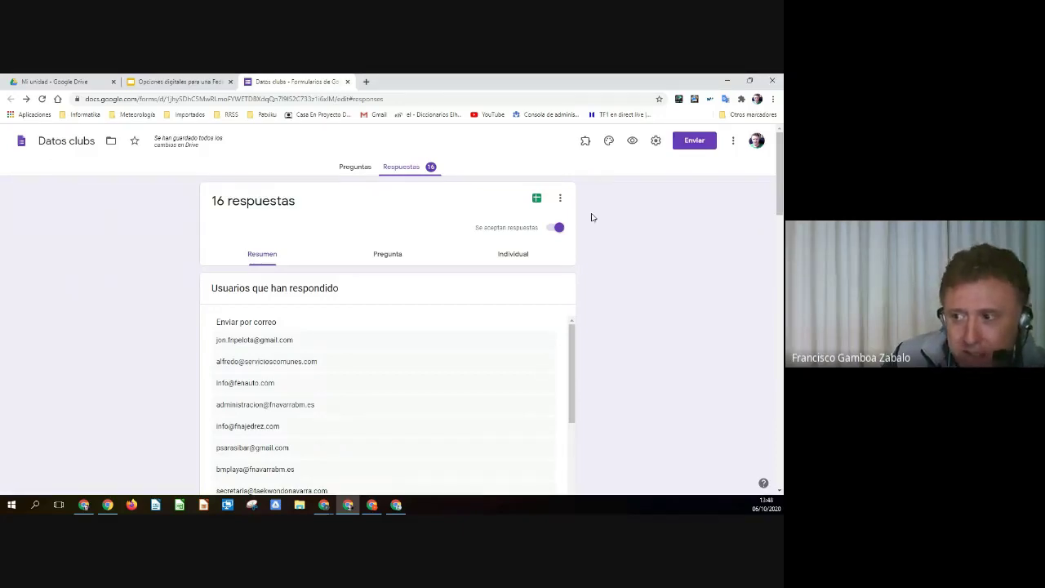
Create the new spreadsheet Datos clubs (respuestas) as the form's response destination and locate it in the IND folder from Destacados.
left_click(536, 201)
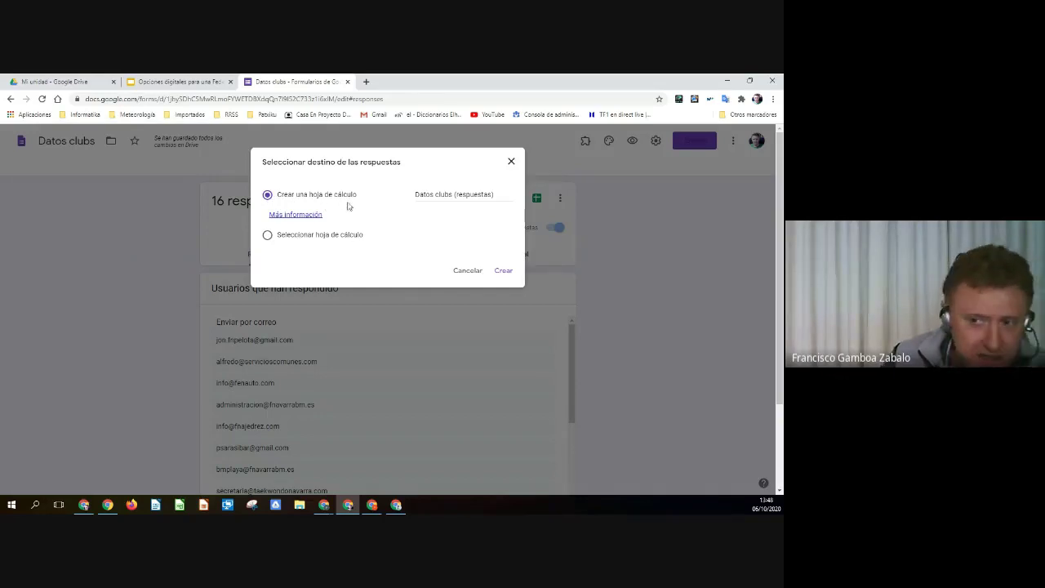
left_click(505, 272)
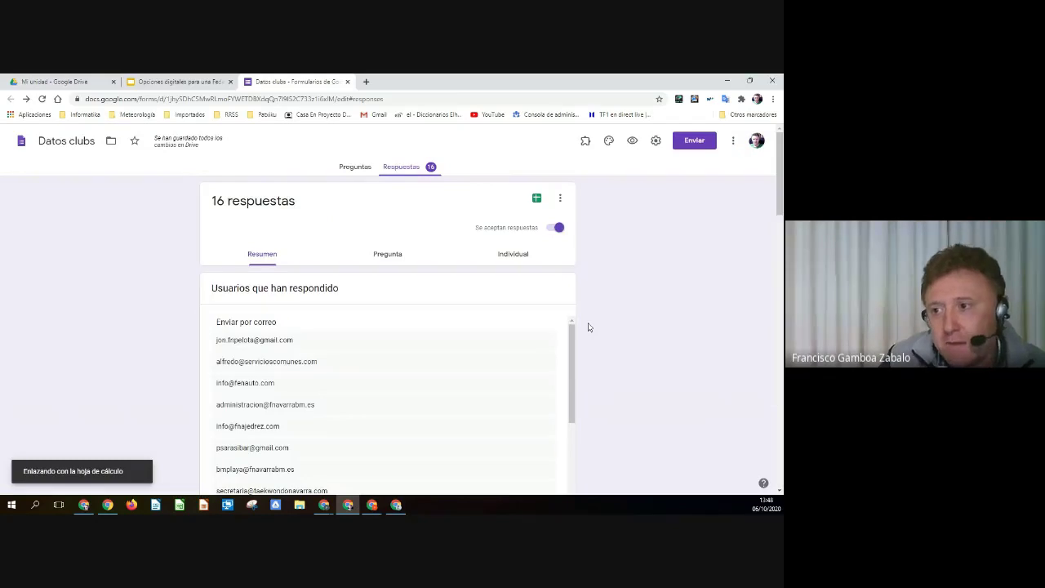
key("ctrl+1")
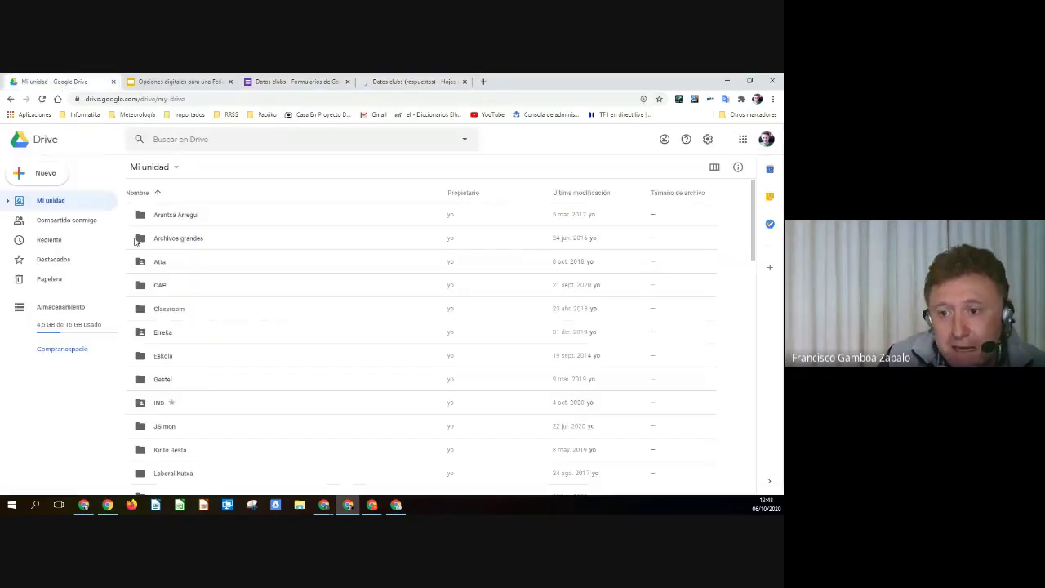
left_click(59, 259)
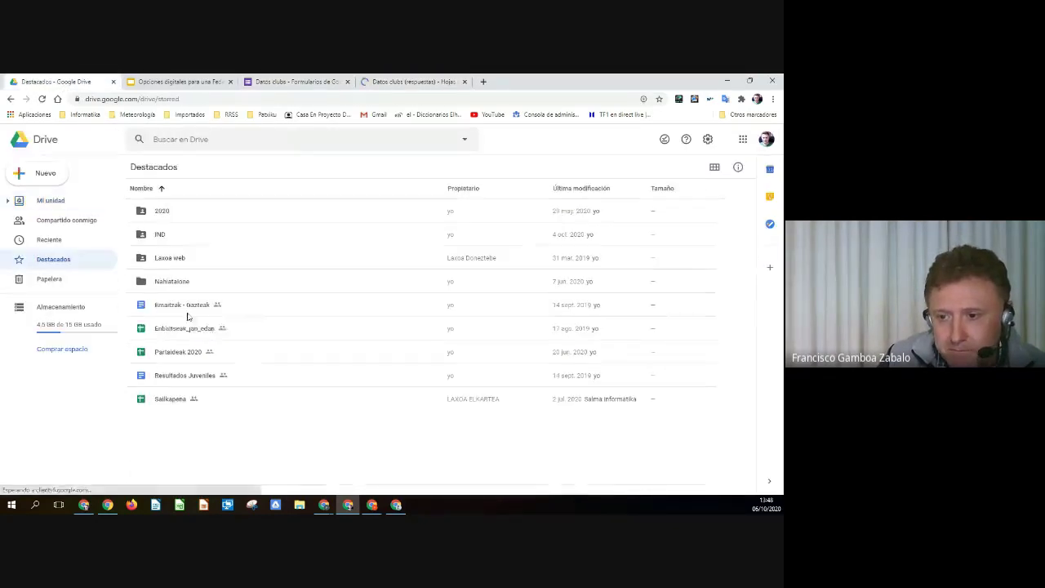
double_click(160, 236)
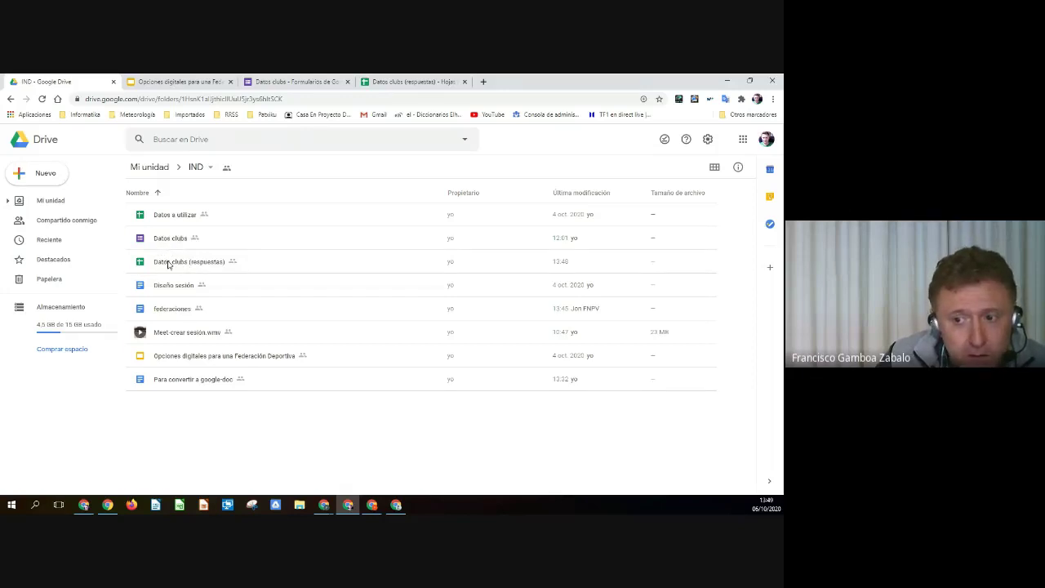
In the Datos clubs (respuestas) spreadsheet, create a filter showing only Beti Onak in the Club column, and turn the filter off again.
left_click(403, 80)
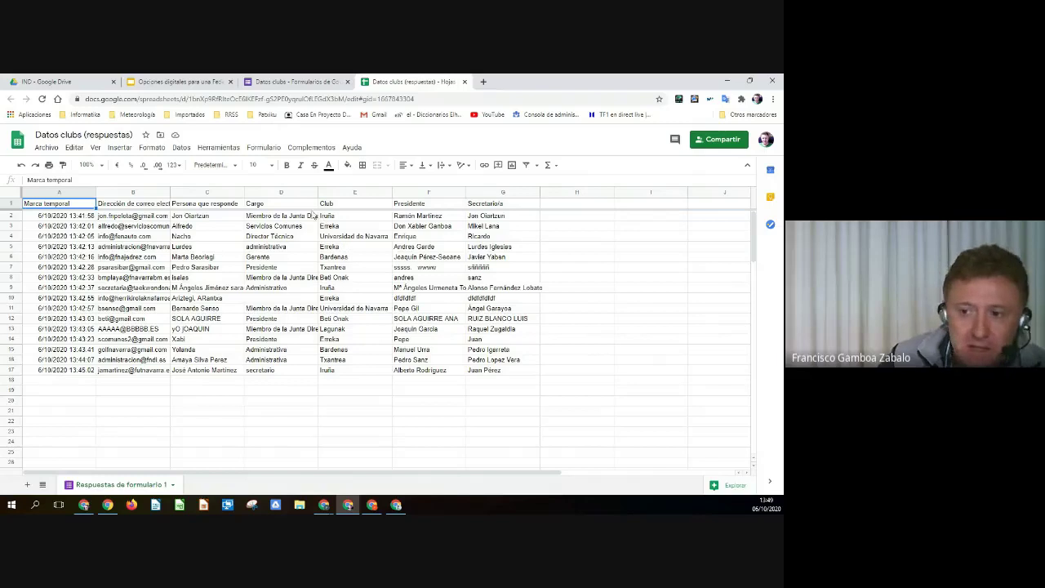
left_click(339, 209)
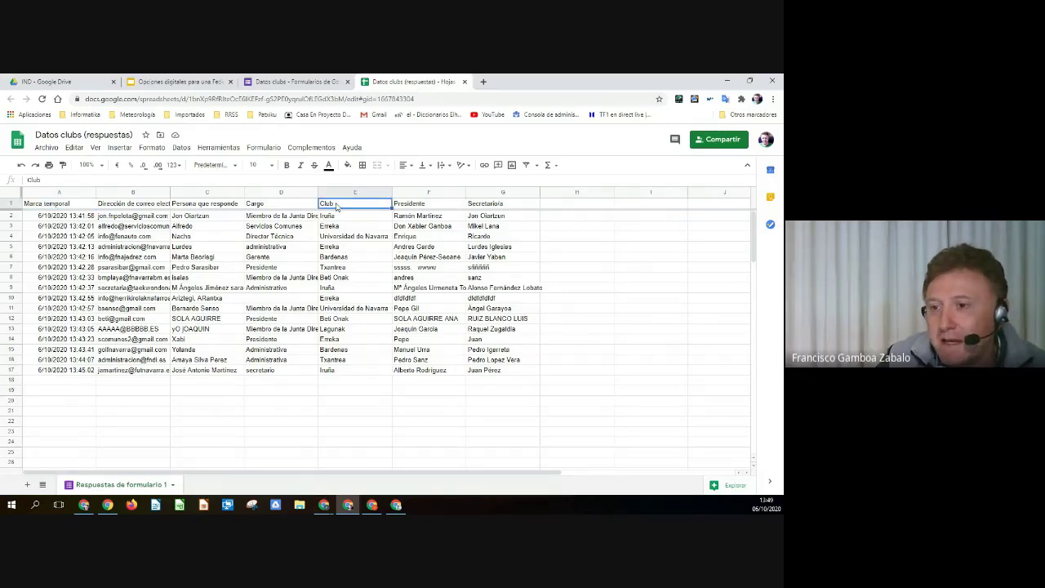
left_click(181, 148)
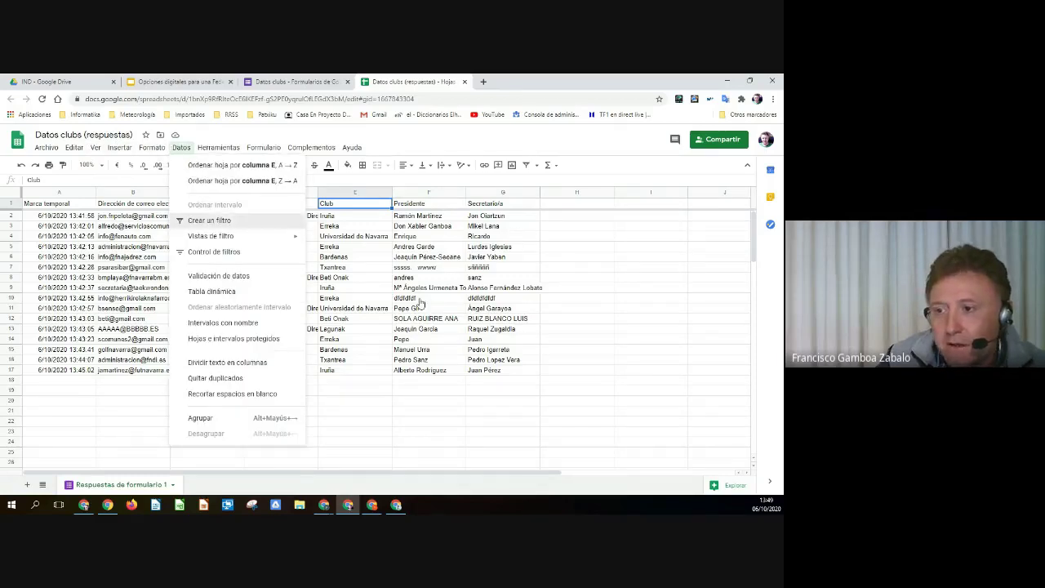
left_click(217, 222)
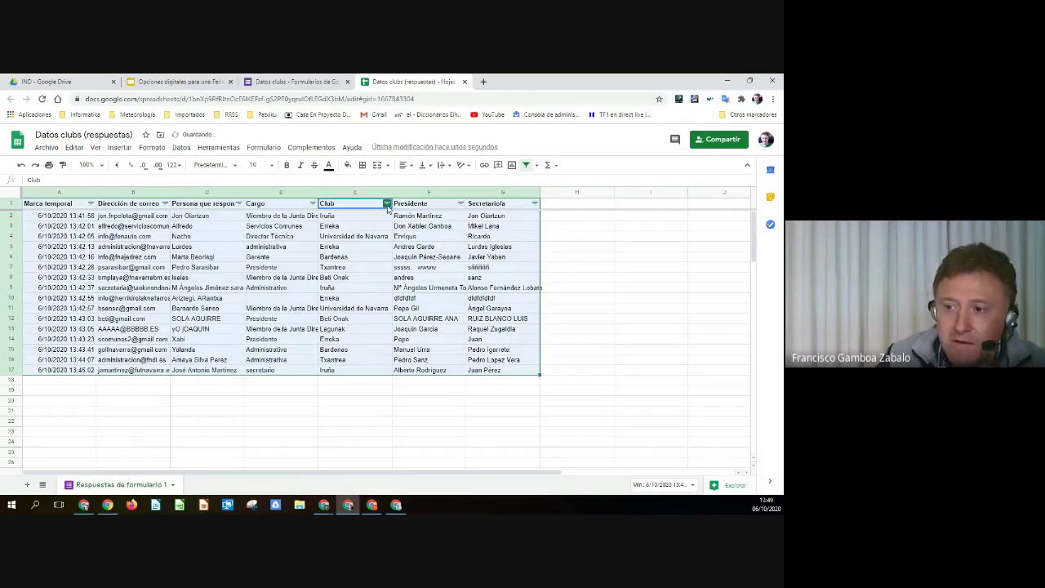
left_click(388, 206)
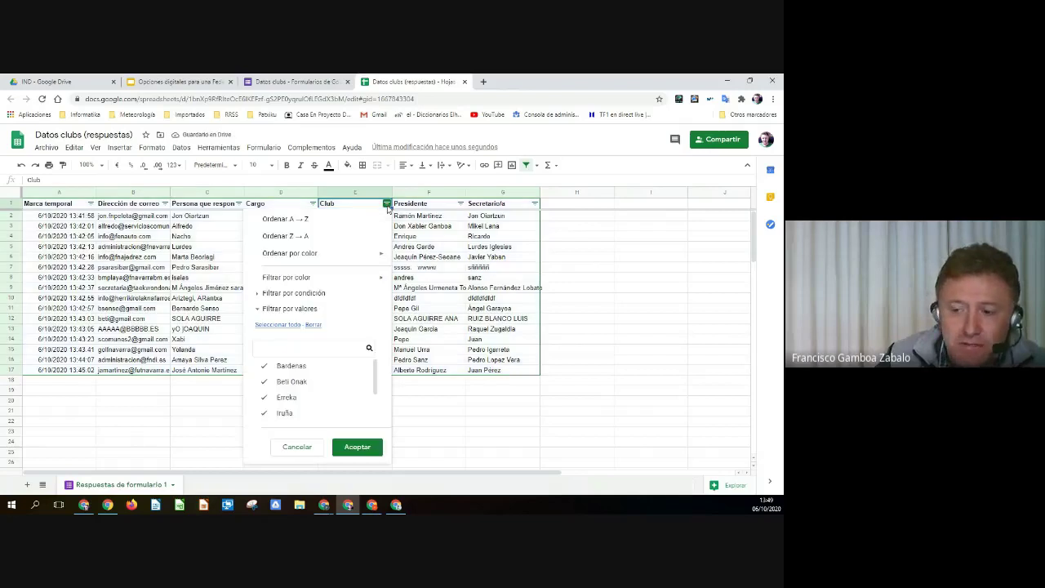
left_click(313, 325)
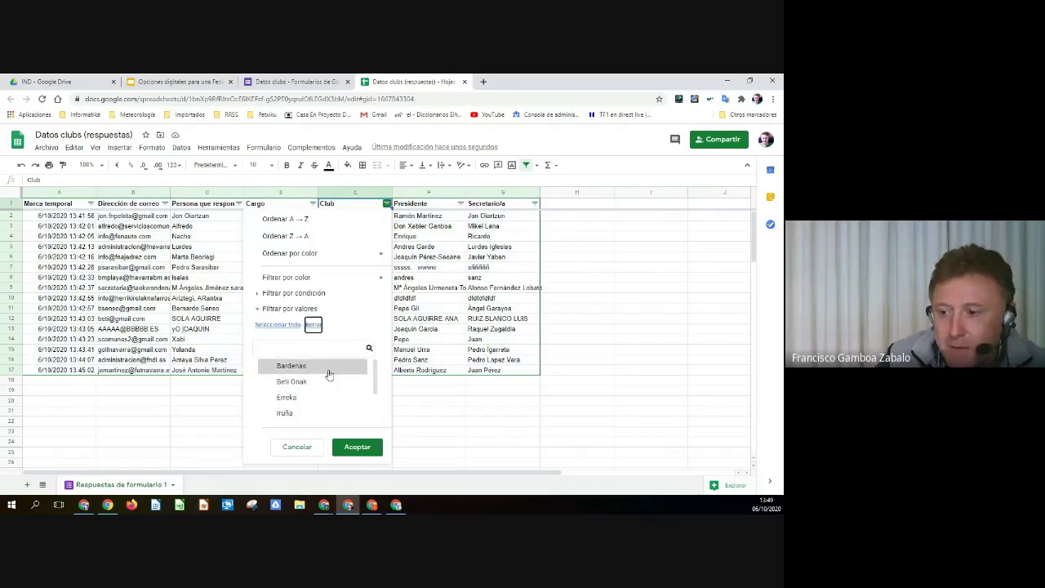
left_click(283, 382)
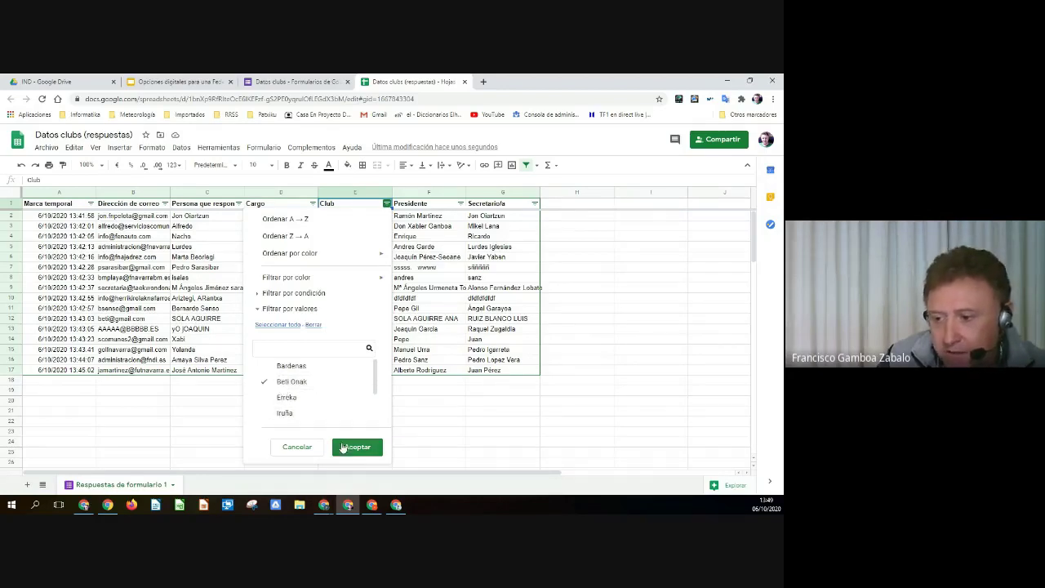
left_click(354, 447)
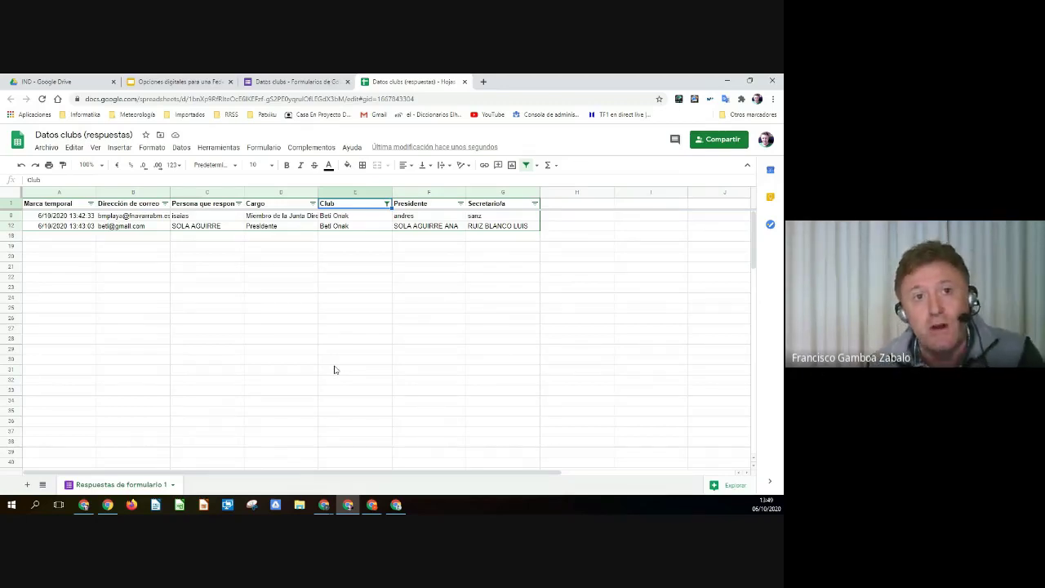
left_click(183, 149)
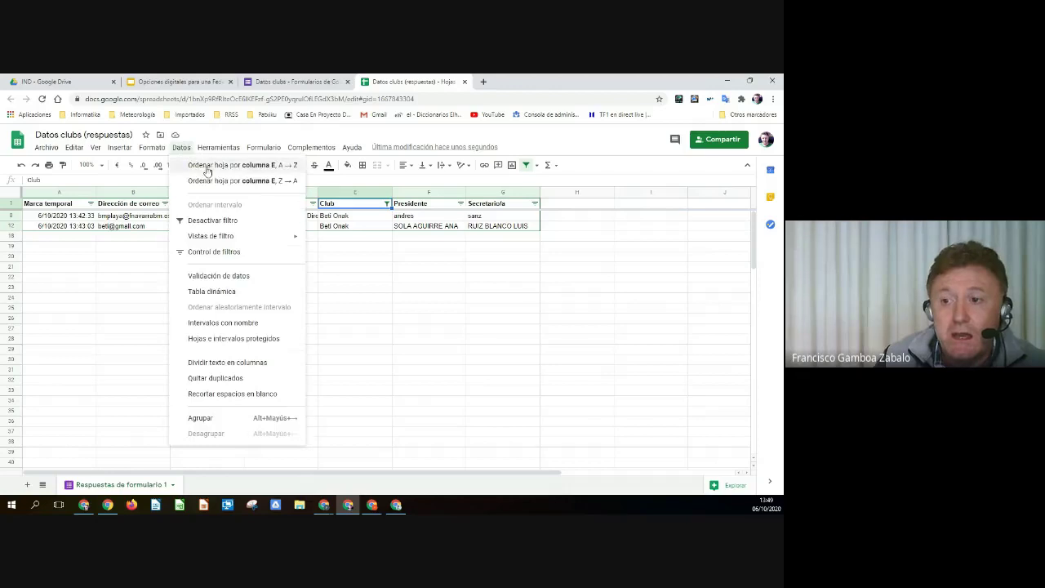
left_click(204, 221)
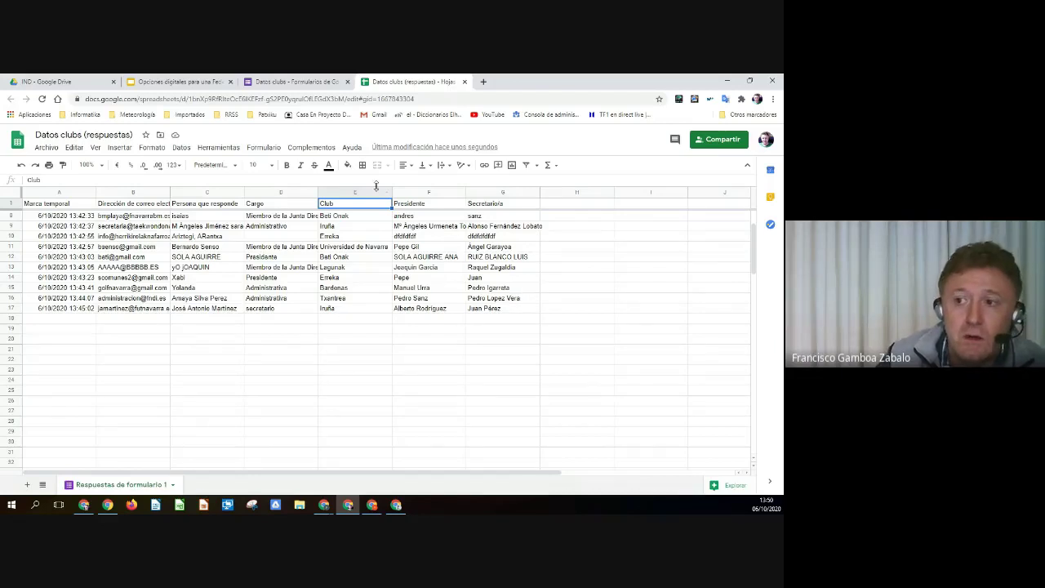
Compare the Datos clubs form with its response spreadsheet, and close both to return to the Compartir slide.
left_click(287, 83)
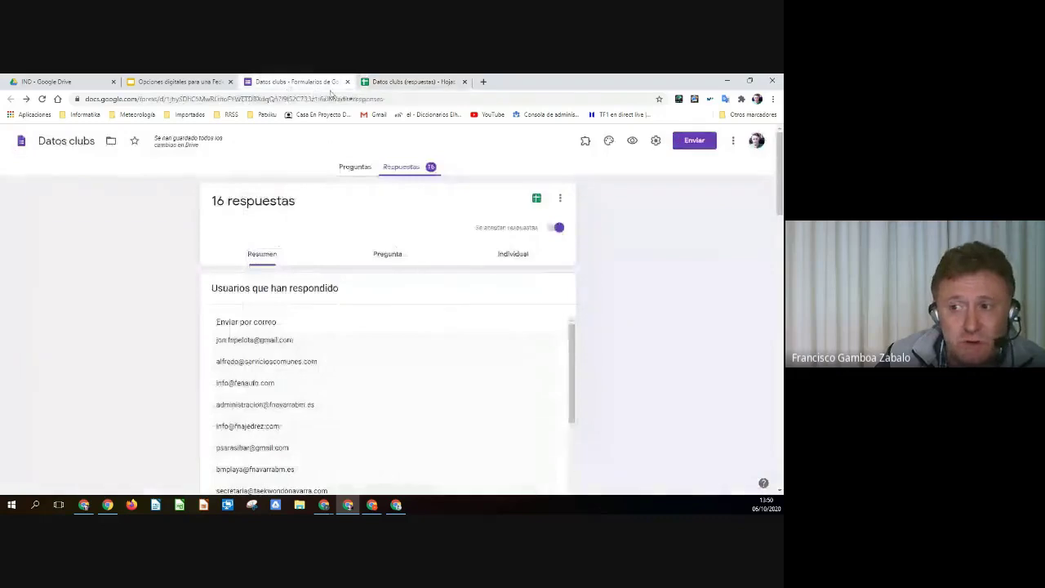
left_click(373, 81)
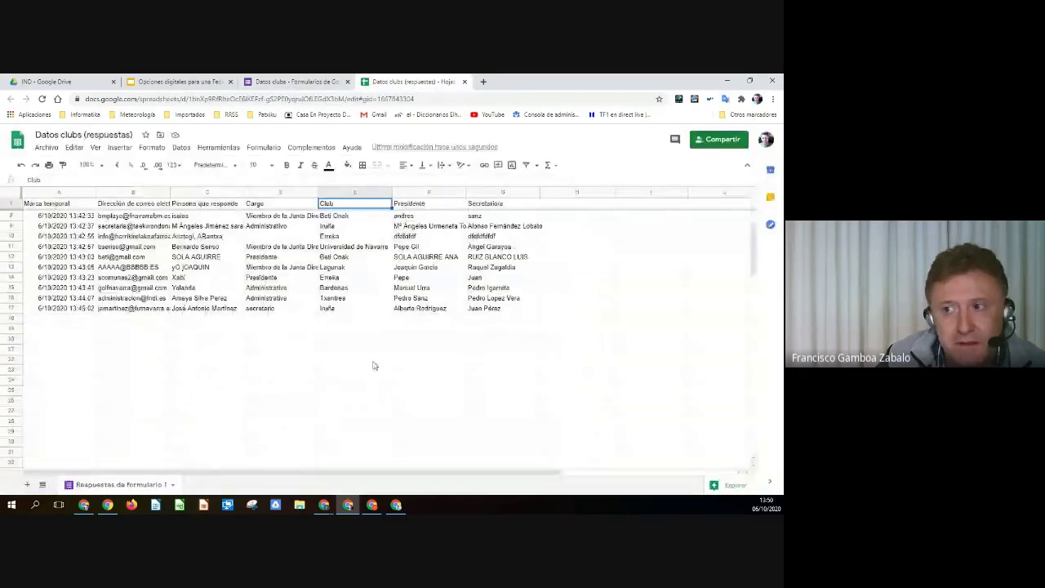
left_click(317, 83)
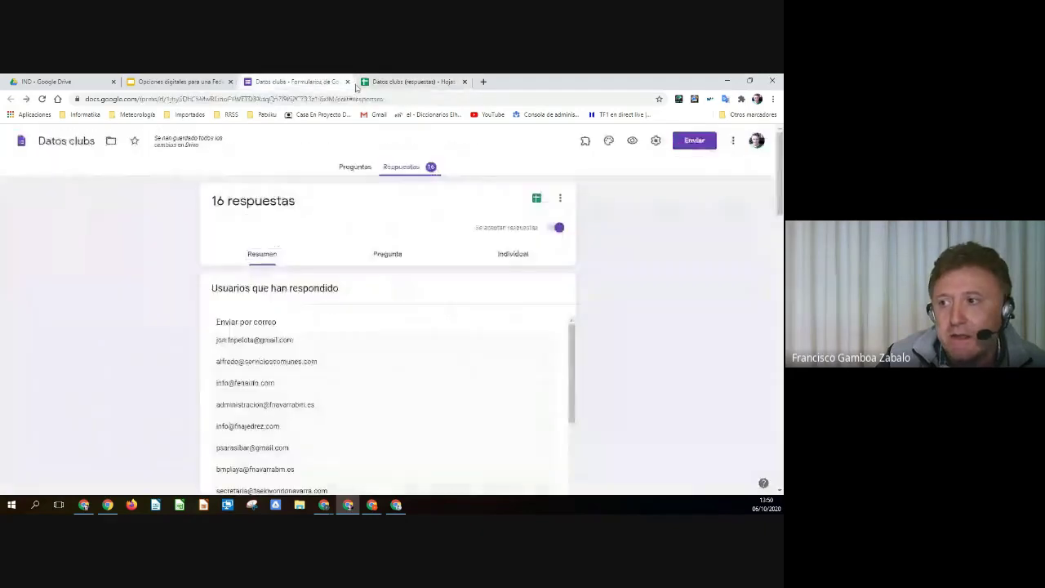
left_click(460, 83)
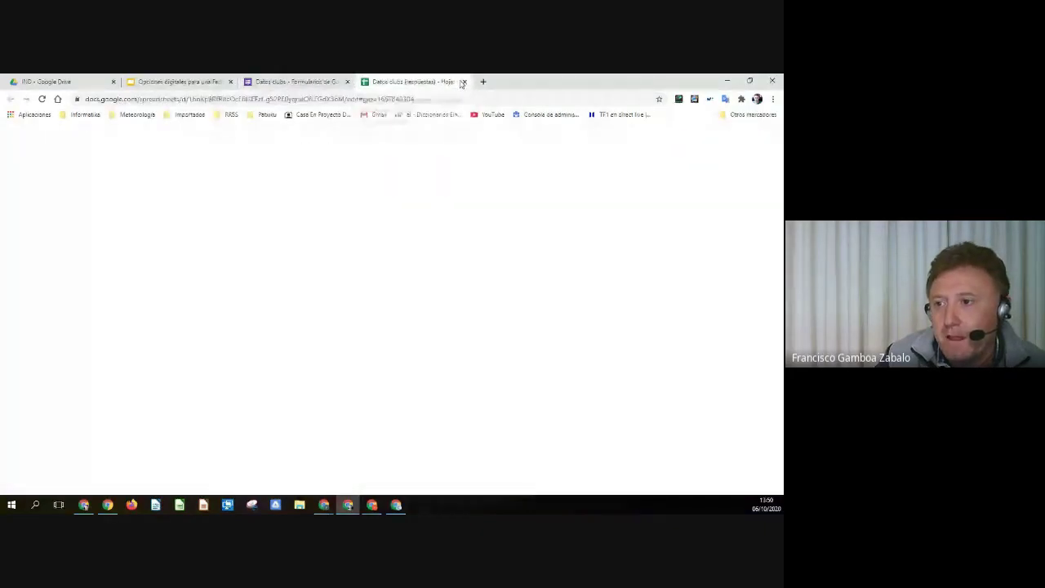
left_click(463, 83)
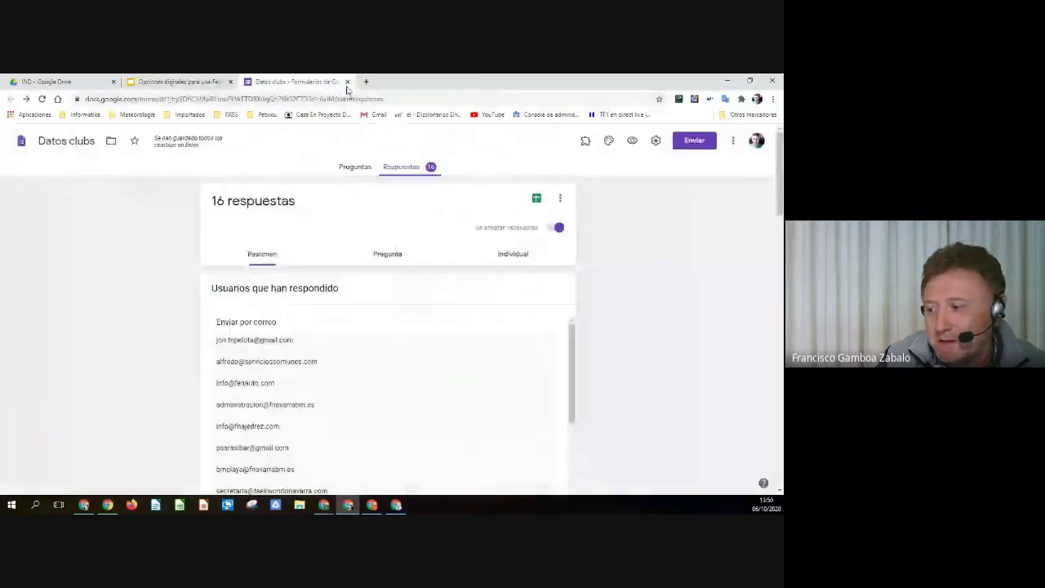
left_click(347, 81)
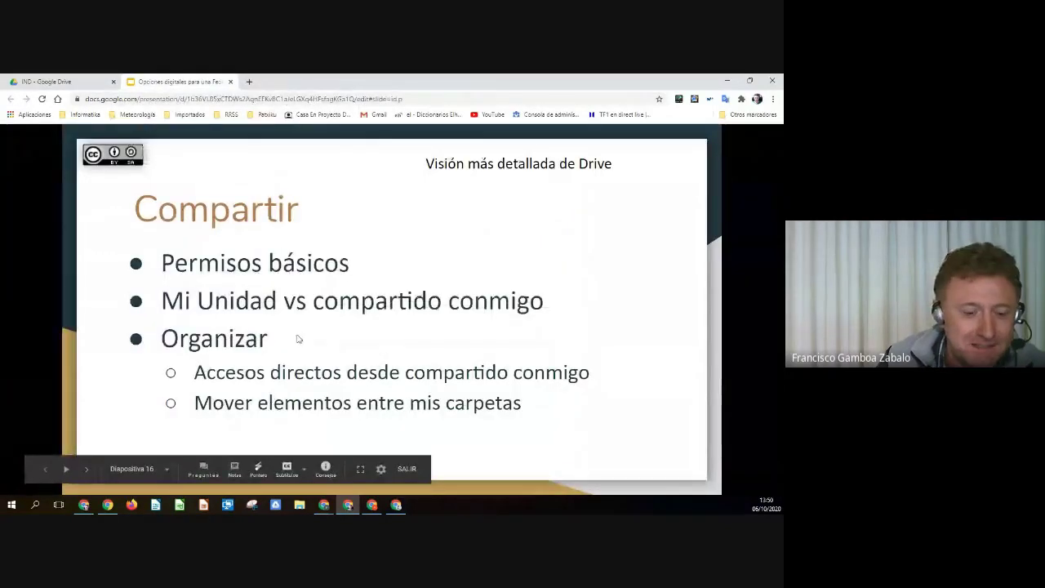